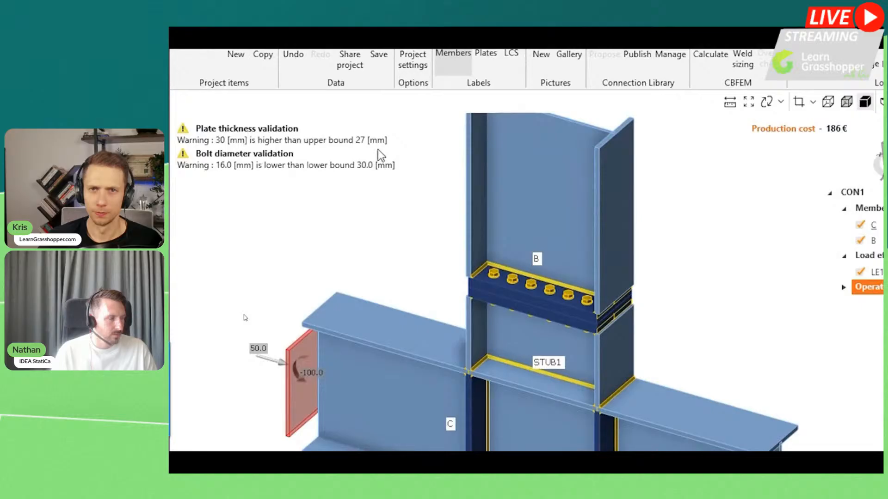
- Set the plate thickness of the parametric stub connection to 15 mm
type("15")
key("Tab")
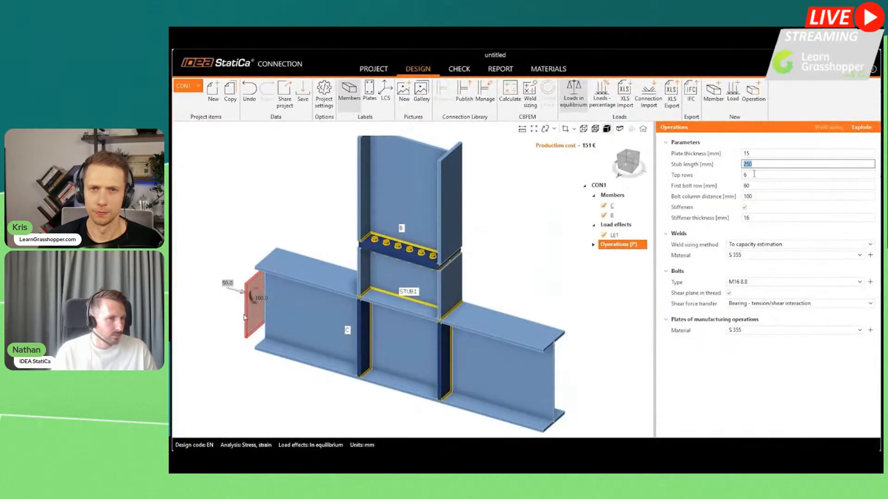
- Try 20 top bolt rows in the stub connection's end plate, and set the top rows back to 6
left_click_drag(753, 174, 725, 175)
type("20")
key("Return")
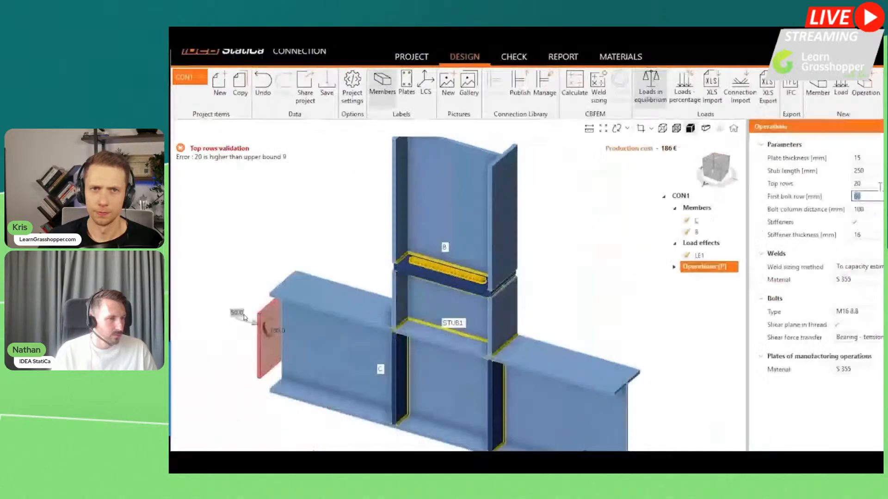
left_click_drag(753, 175, 699, 179)
type("6")
key("Return")
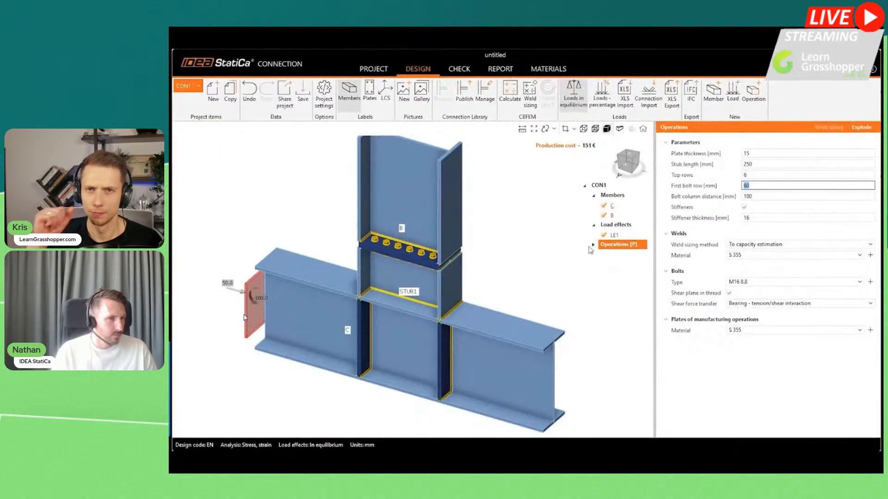
- Expand the operations list and add a bolted plate manufacturing operation to the connection
left_click(592, 245)
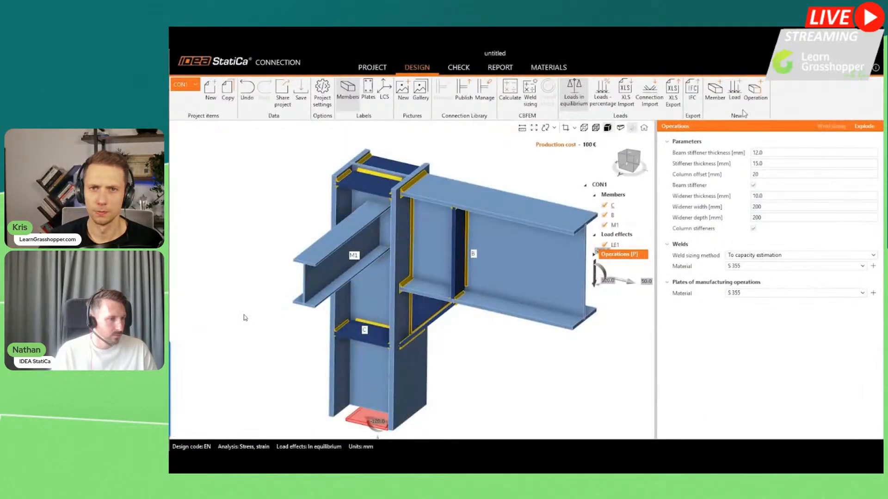
left_click(760, 101)
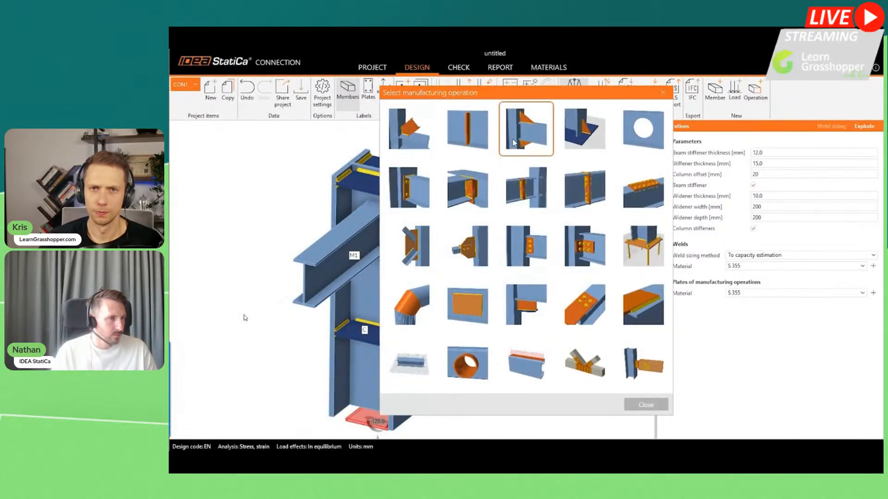
left_click(515, 235)
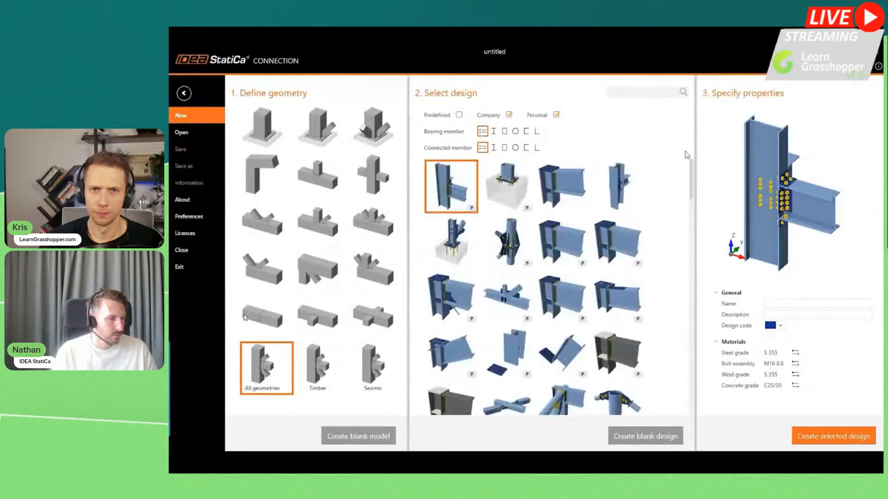
- Search all designs for "plate" and create the project from the tubular column design with bolted braces on both sides
left_click(515, 132)
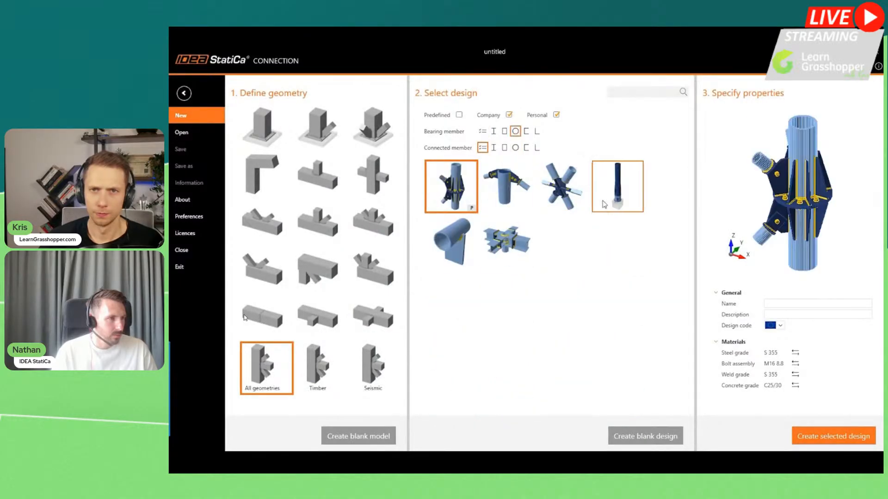
left_click(482, 132)
left_click(628, 92)
type("plate")
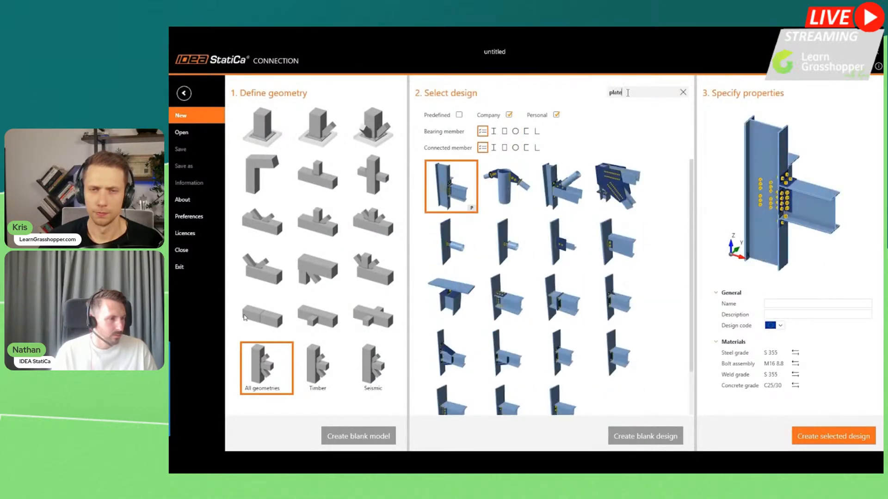
left_click(495, 192)
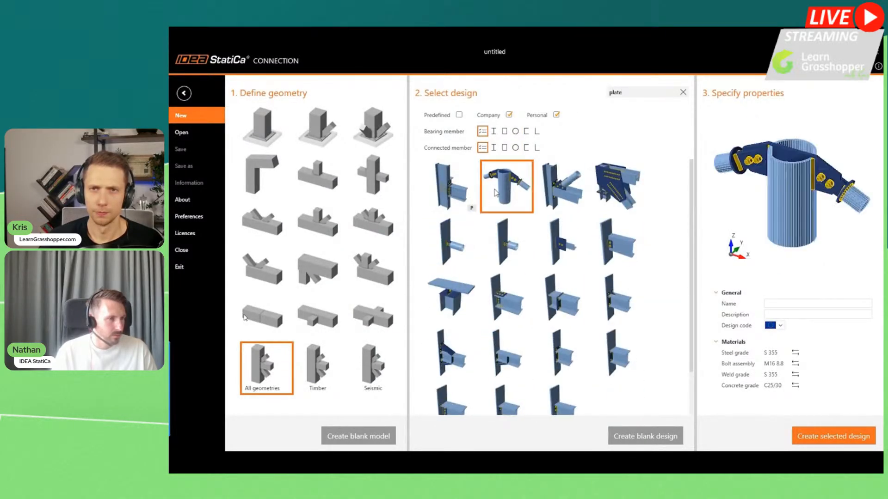
left_click(817, 439)
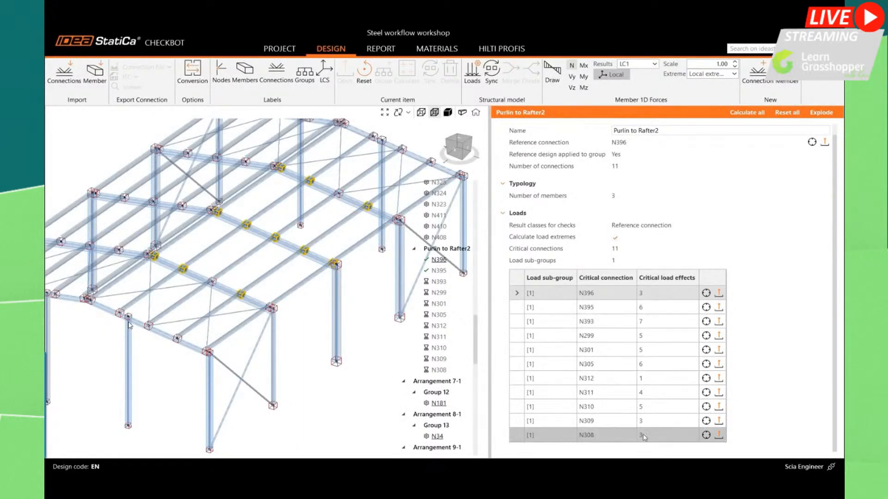
- Switch to Checkbot, open critical connection N396 of the Purlin to Rafter2 group and review its load effects and operations
left_click(439, 260)
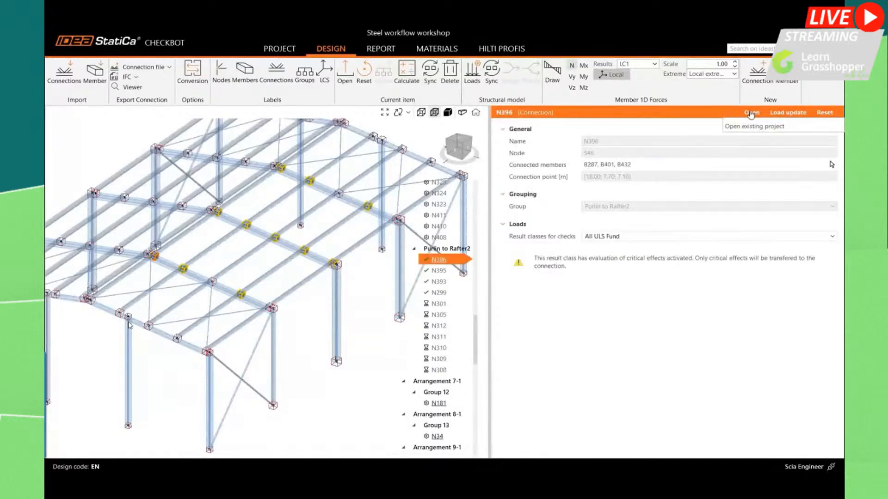
left_click(446, 249)
left_click(719, 293)
scroll(536, 281, "down", 3)
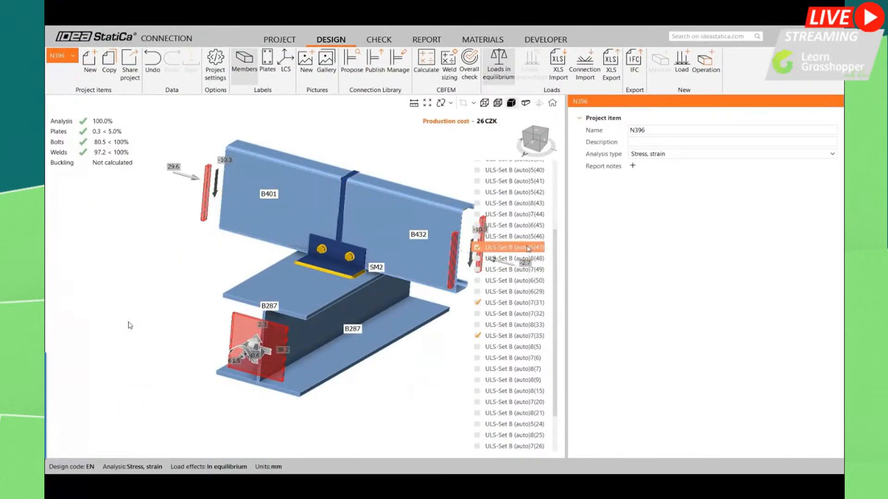
scroll(514, 342, "down", 2)
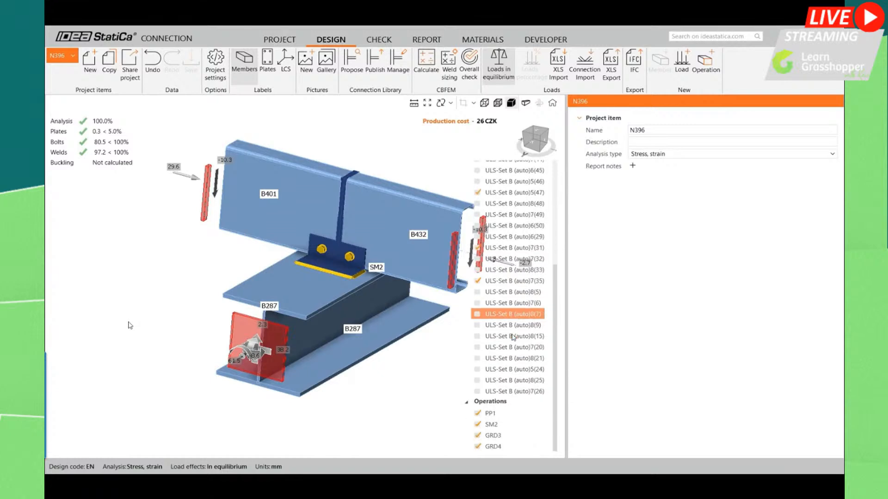
scroll(514, 345, "up", 4)
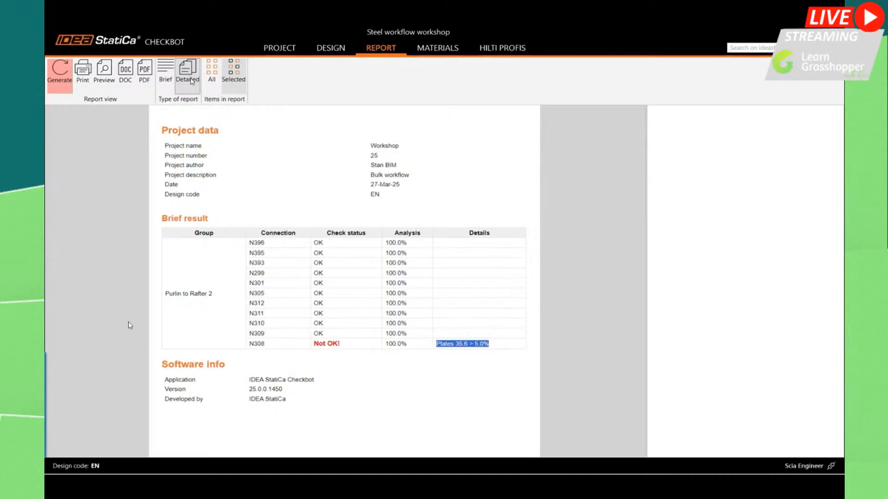
- Generate the detailed report for the selected connections and review its load effects, check tables and strain check pictures
left_click(192, 79)
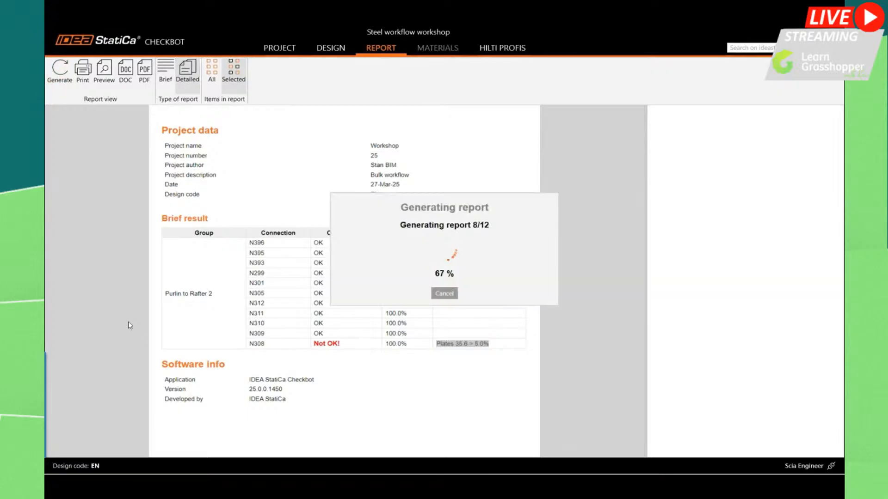
scroll(267, 251, "up", 3)
scroll(267, 252, "down", 2)
scroll(267, 251, "down", 20)
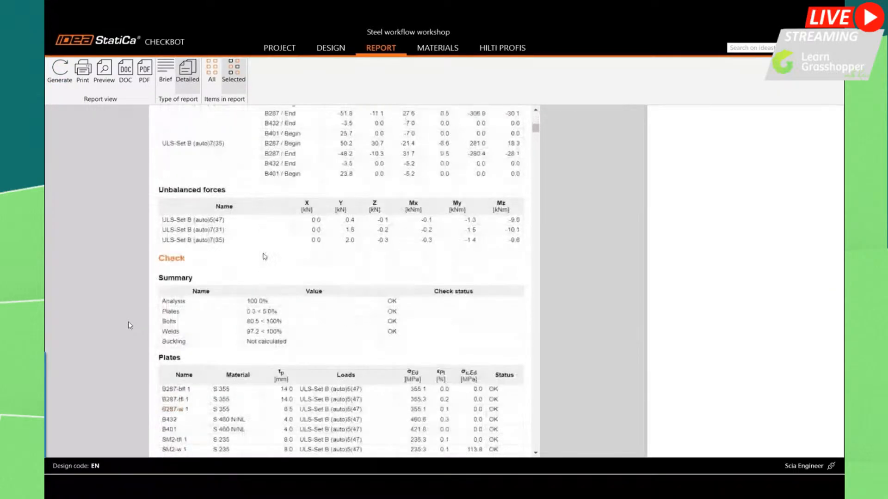
scroll(226, 280, "down", 15)
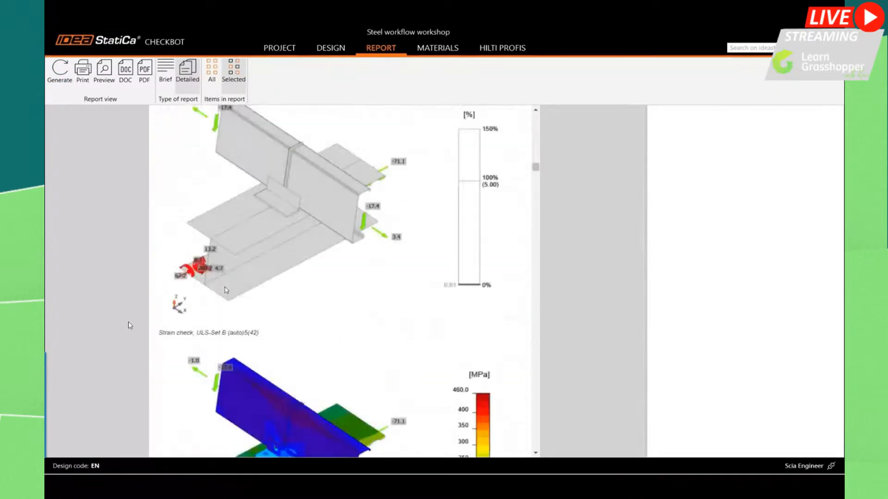
scroll(256, 231, "down", 15)
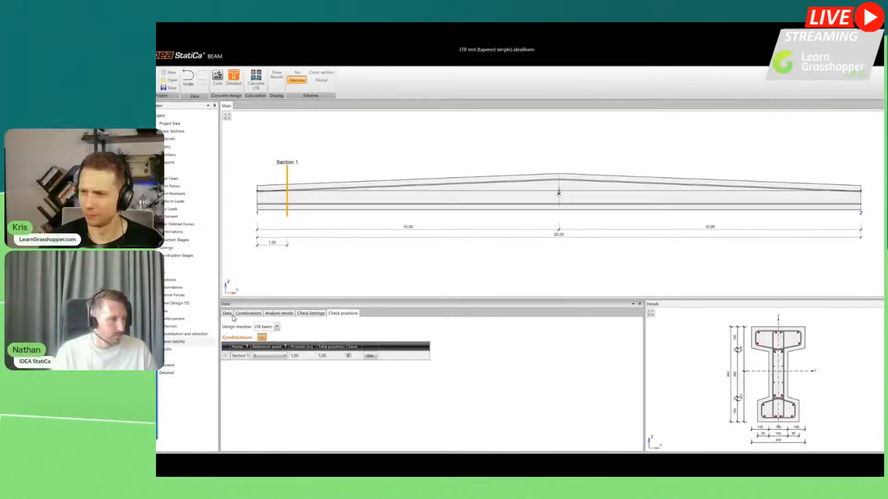
- In IDEA StatiCa Beam, add check positions at 5 m and 10 m along the LTB beam and calculate its lateral stability
type("5")
key("Return")
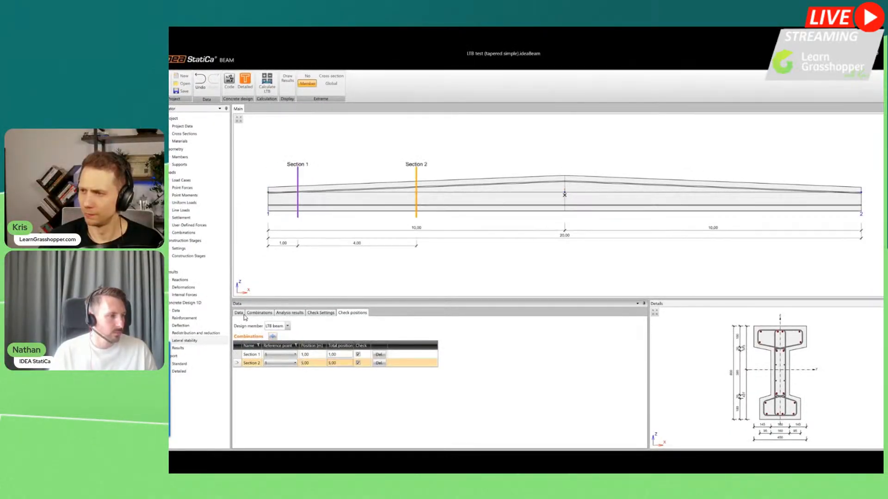
key("Return")
type("10")
key("Return")
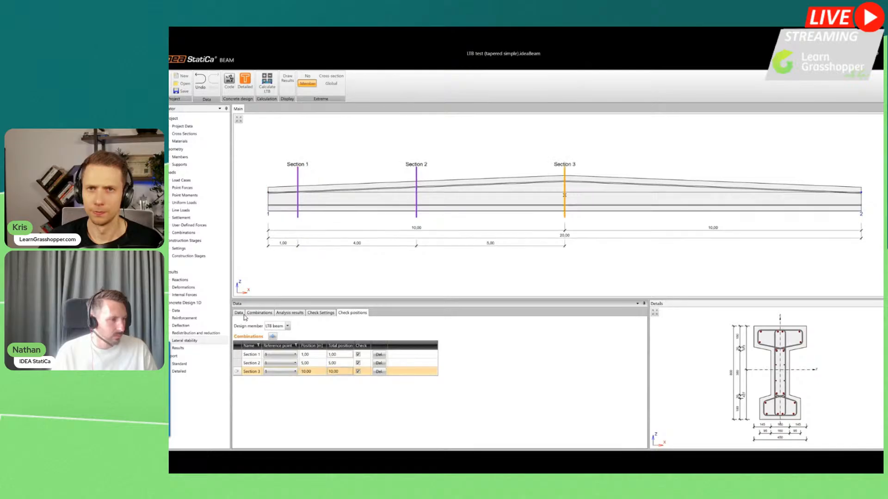
left_click(266, 84)
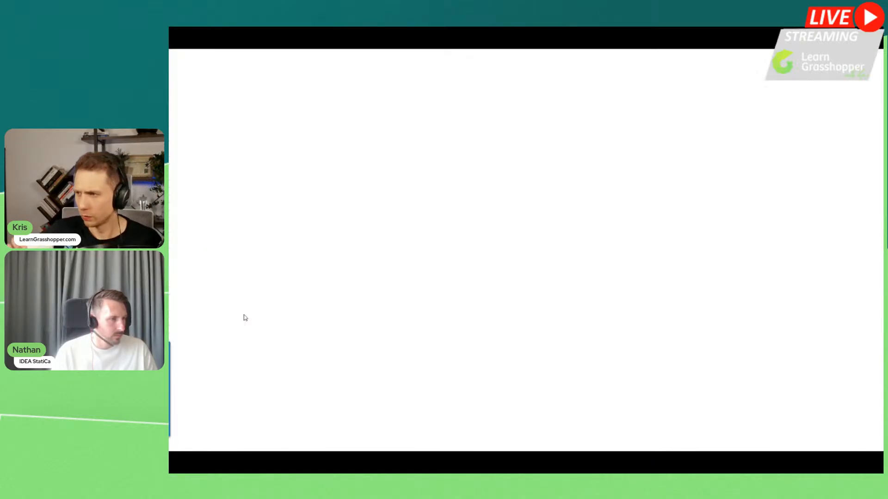
left_click(416, 309, "ctrl")
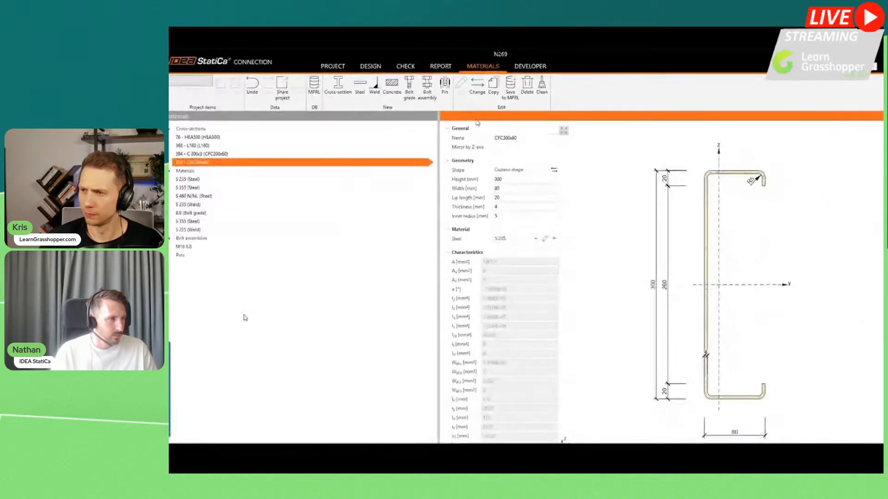
- Save the CFC300x80 cross-section to the MPRL library's CF C table under the name C 300x4
left_click(518, 107)
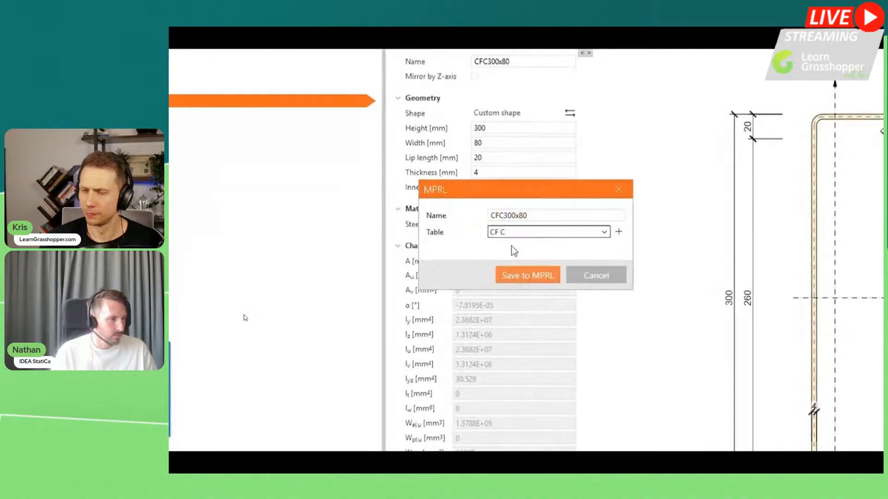
double_click(547, 216)
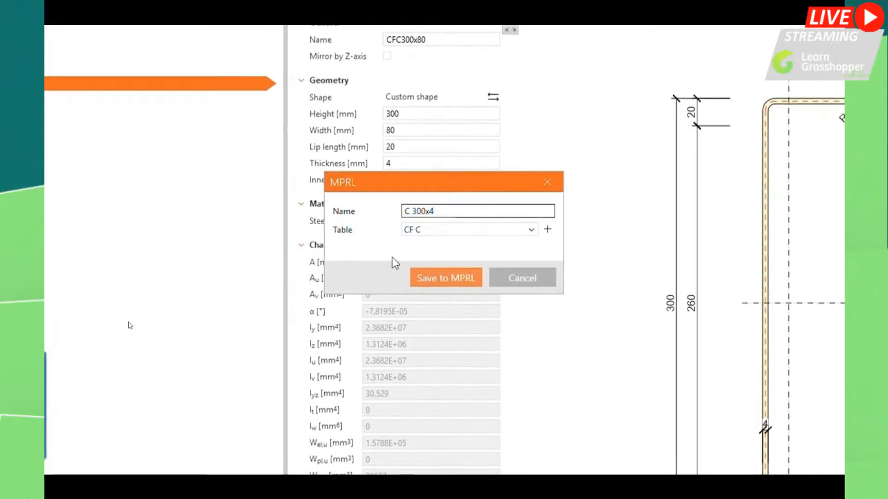
left_click(446, 278)
- Select C 150x1.5 in the MPRL Editor's CF C table, and close the editor saving the data changes
left_click(329, 271)
left_click(633, 70)
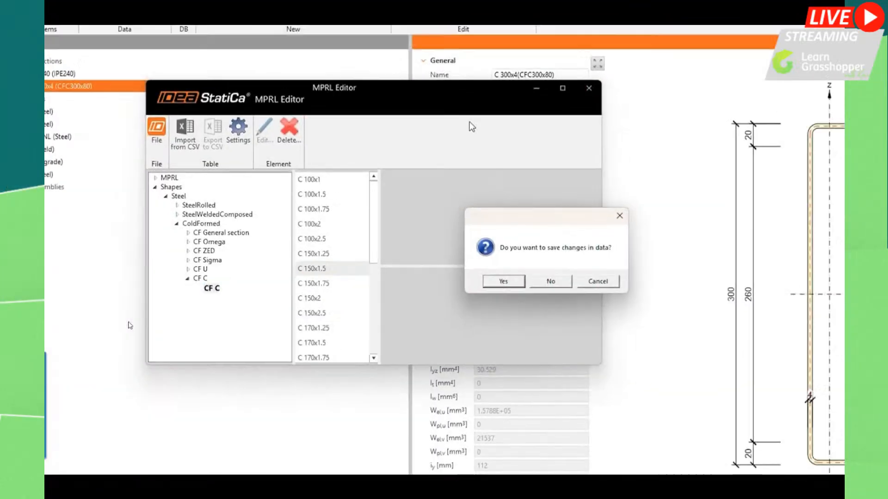
left_click(415, 272)
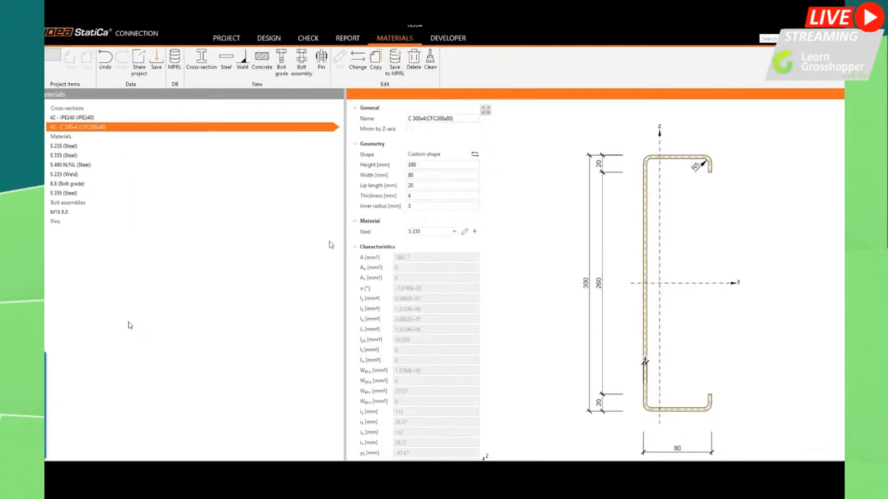
- Add a new cold-formed C cross-section using a library shape from the CF C table
left_click(210, 68)
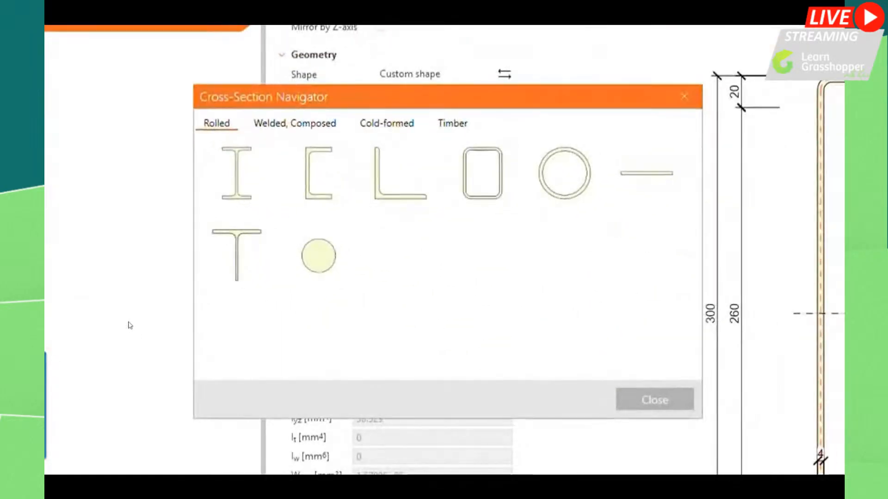
left_click(513, 192)
left_click(440, 244)
left_click(352, 186)
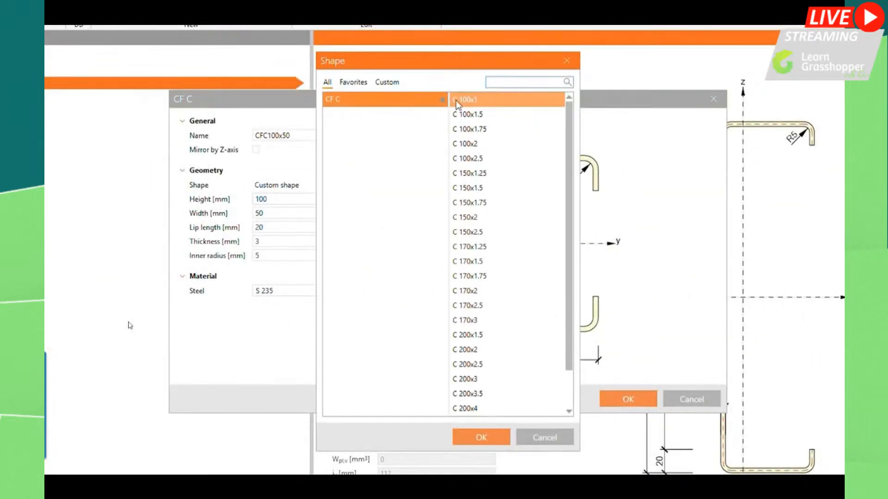
left_click(458, 114)
left_click(477, 438)
left_click(612, 403)
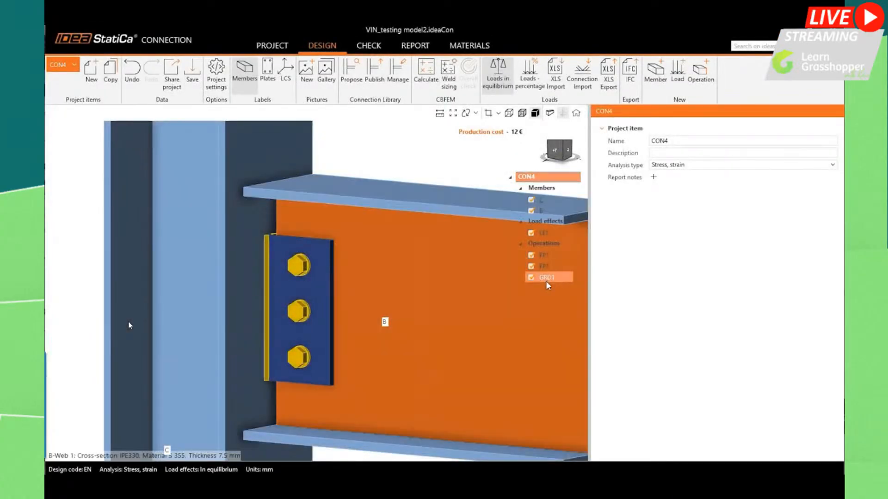
- Change the three GRD1 bolt holes in fin plate FP2 to horizontal slotted holes and calculate connection CON4
left_click(547, 278)
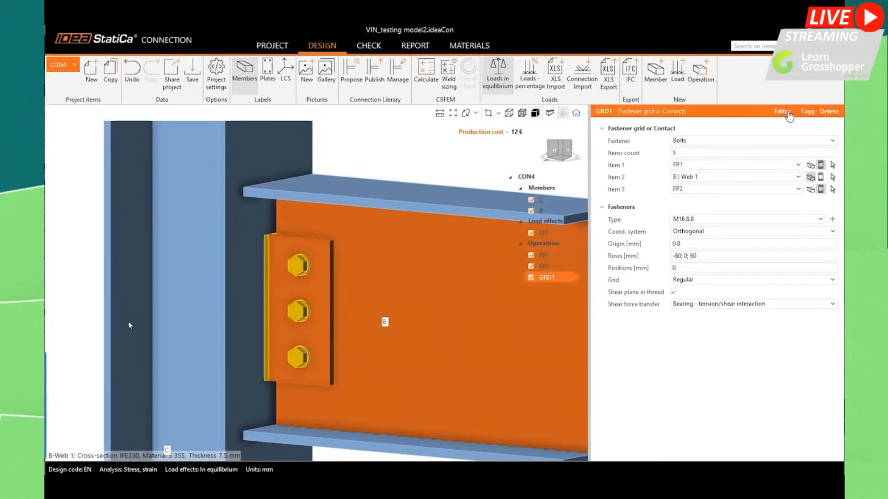
left_click(788, 114)
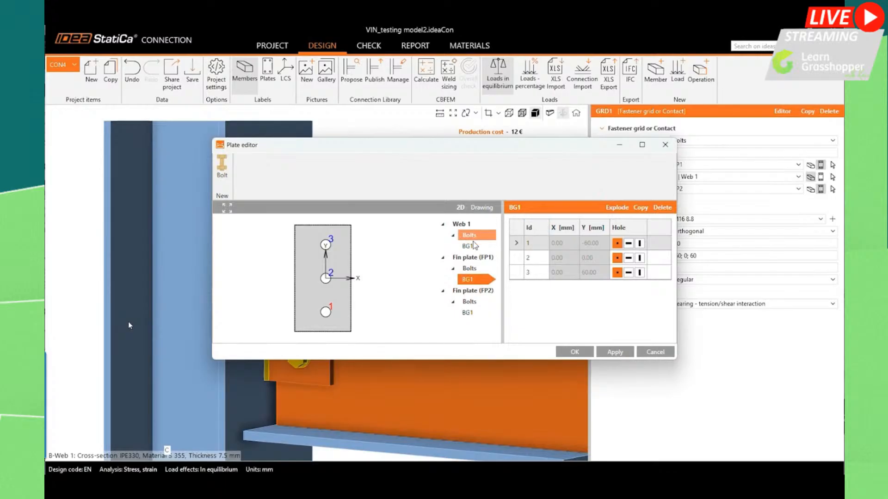
left_click(470, 313)
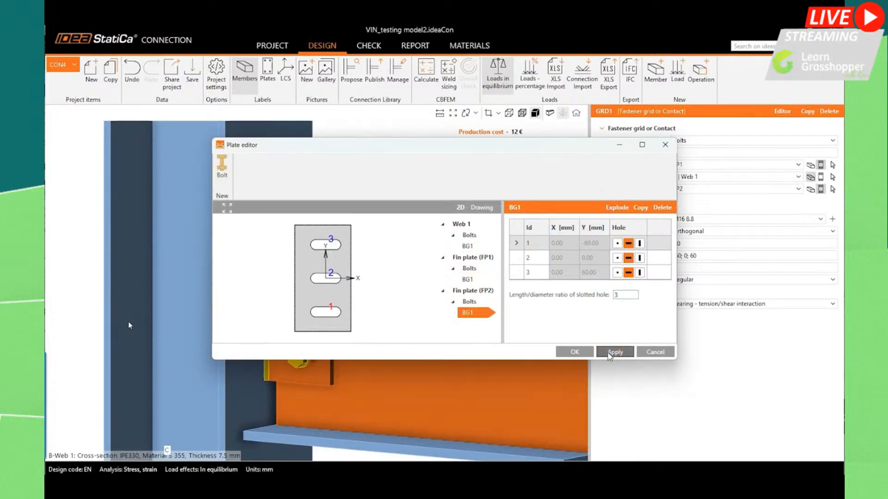
left_click(573, 352)
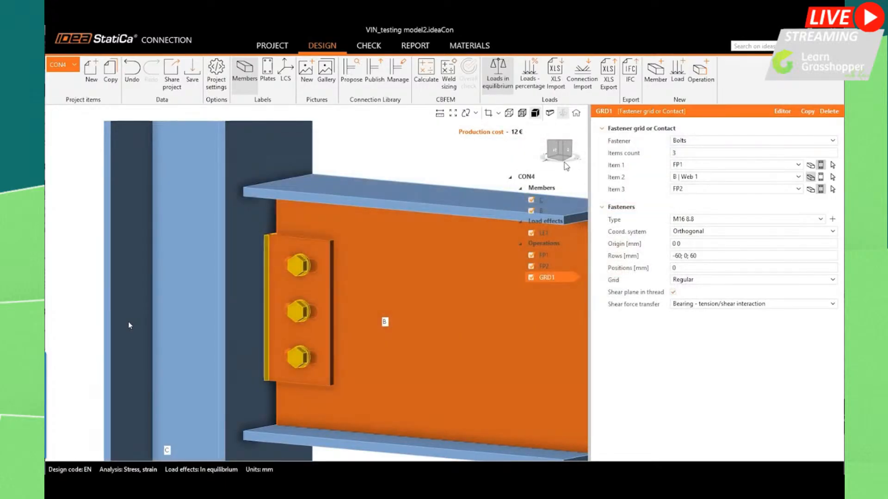
mouse_move(562, 145)
left_mouse_down()
mouse_move(550, 157)
mouse_move(522, 152)
mouse_move(516, 142)
mouse_move(550, 155)
mouse_move(560, 145)
left_mouse_up()
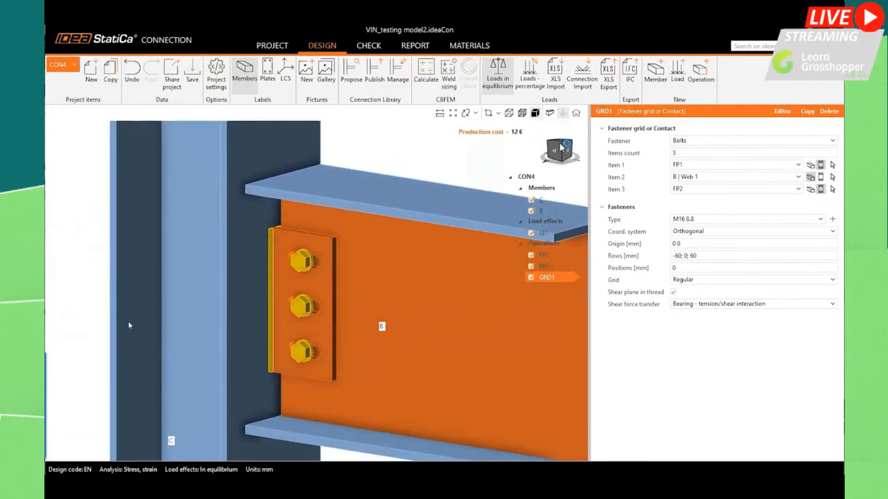
left_click(432, 79)
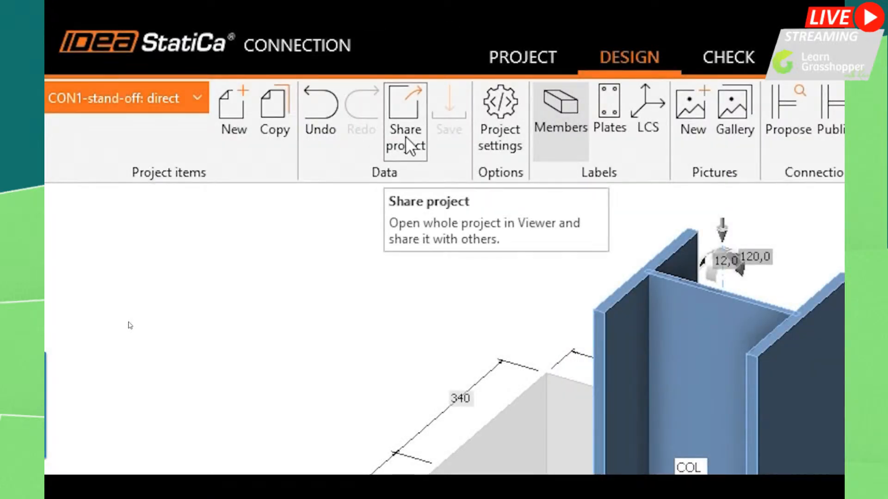
- Share the project by copying its link, and display CON3-shear transfer: shear lug in the web Viewer
left_click(425, 136)
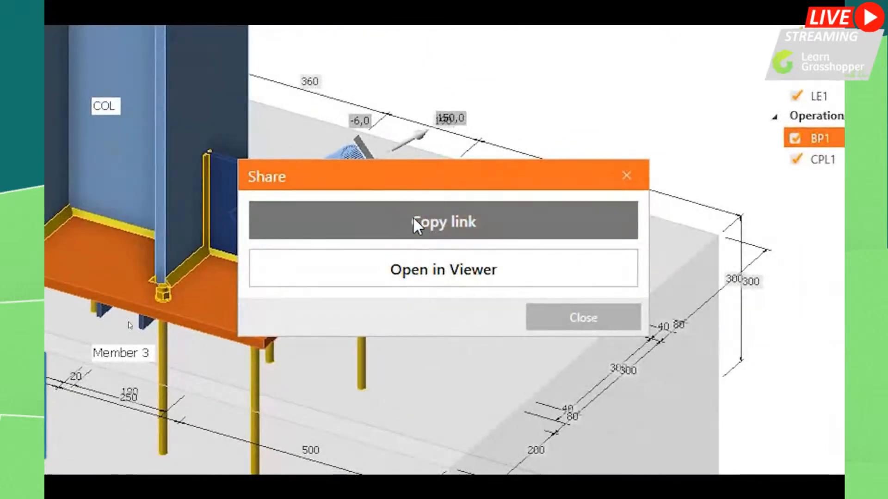
left_click(448, 221)
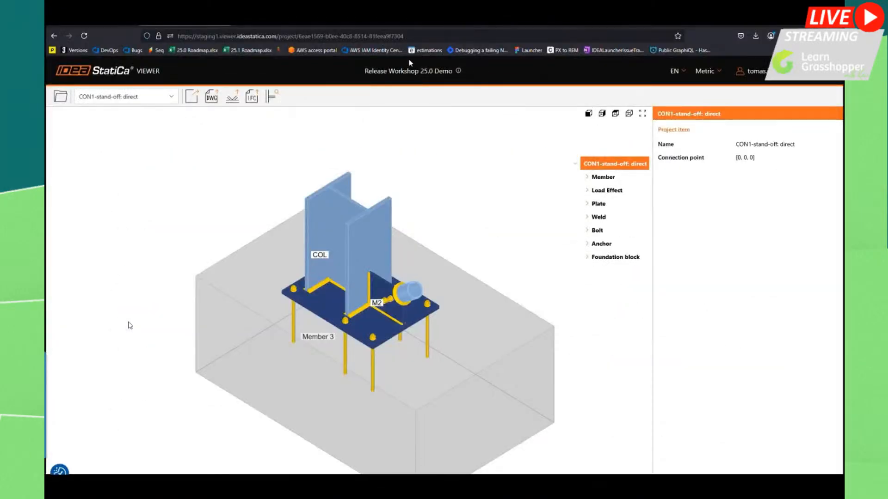
left_click(139, 96)
left_click(146, 195)
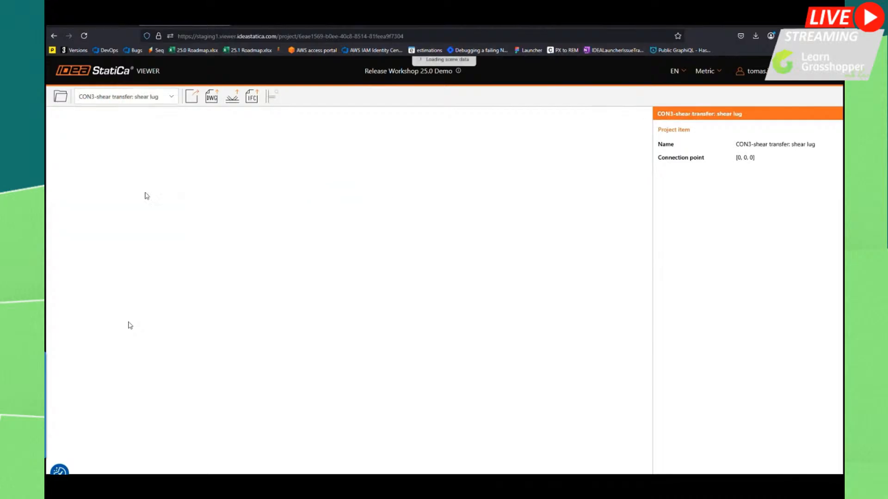
left_click(127, 323)
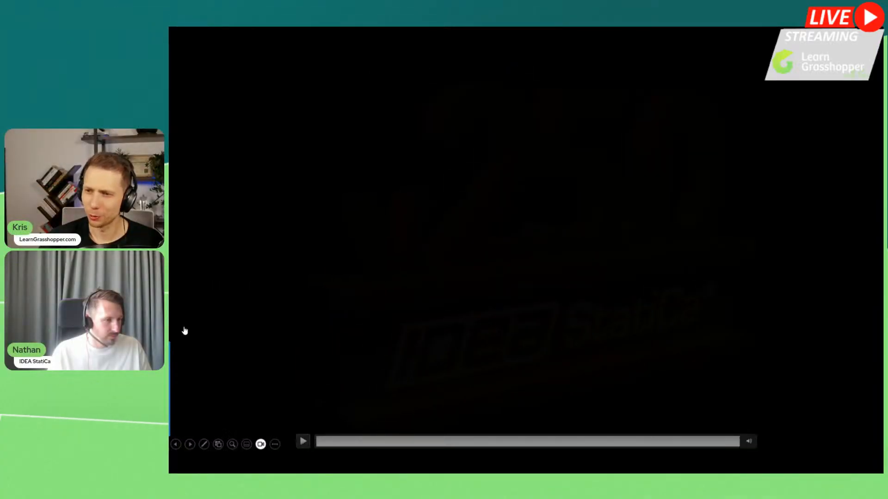
left_click(273, 317)
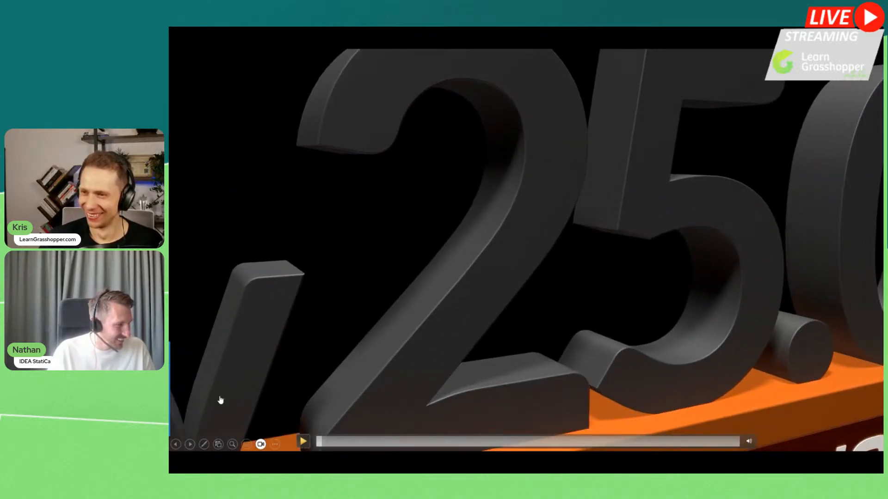
key("Right")
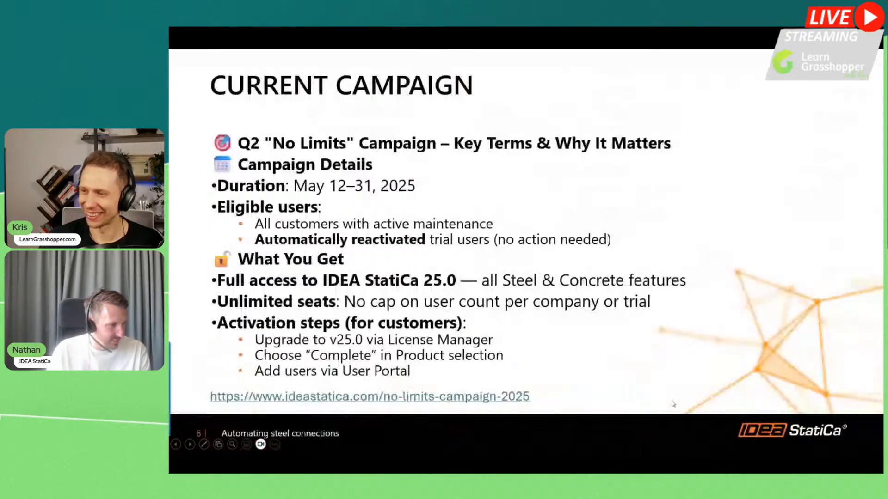
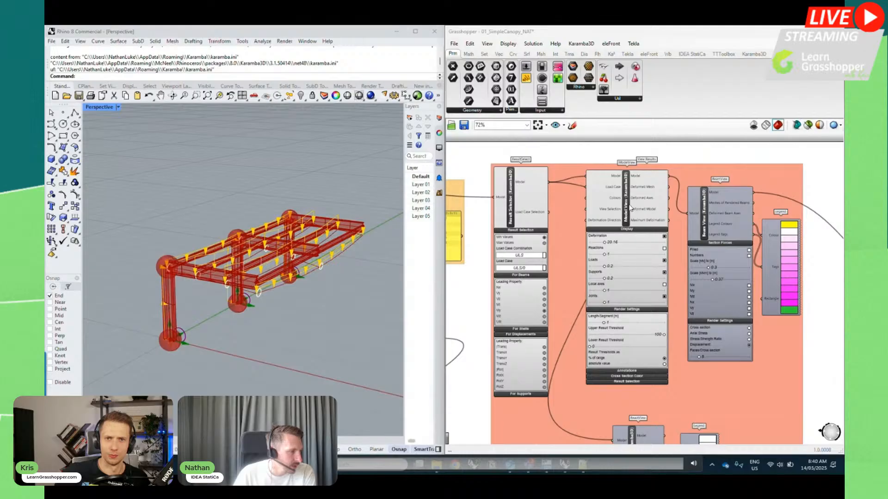
- Set the deformation scale of the Karamba3D Model View component to 18.14
left_click(625, 228)
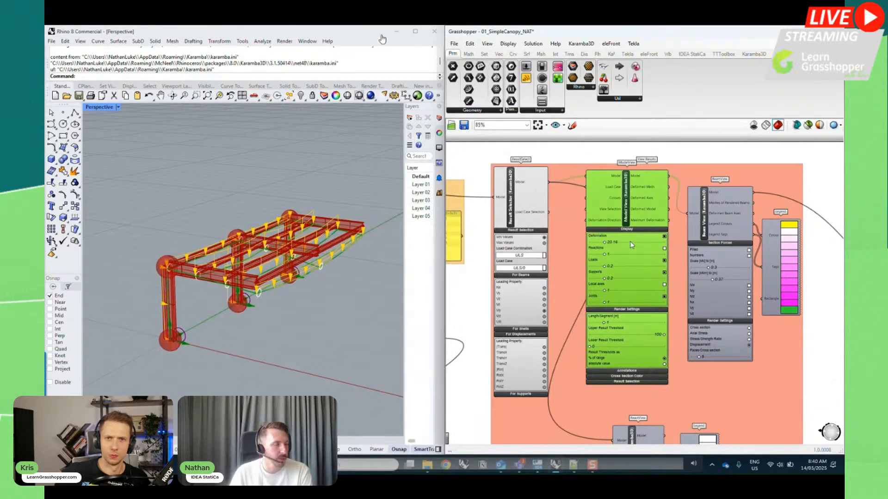
scroll(632, 245, "up", 2)
left_click_drag(598, 245, 595, 246)
- Enable the Beam View component and show its My and Mz section forces with a kNm-to-m scale of 0.01
left_click(731, 221)
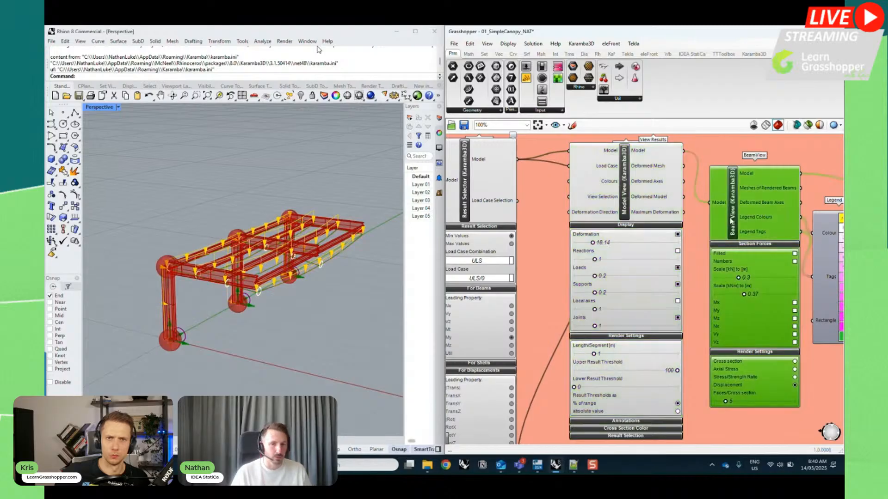
right_click(732, 220)
left_click(756, 235)
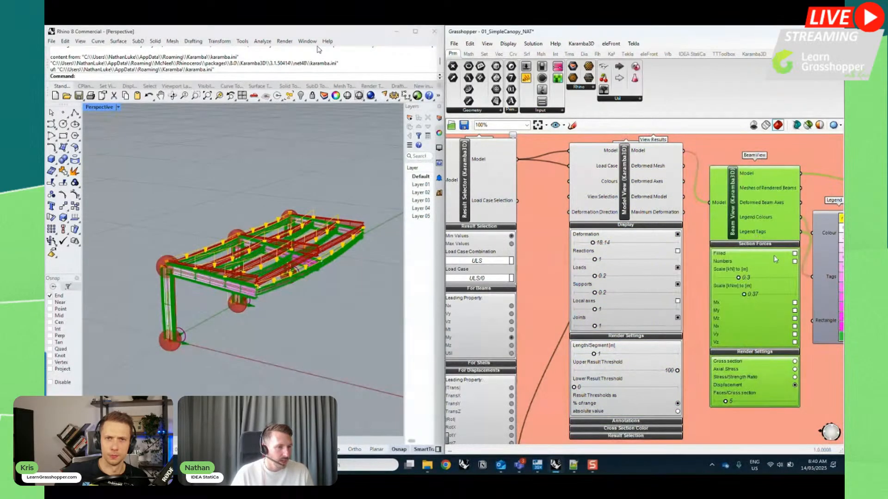
left_click(794, 319)
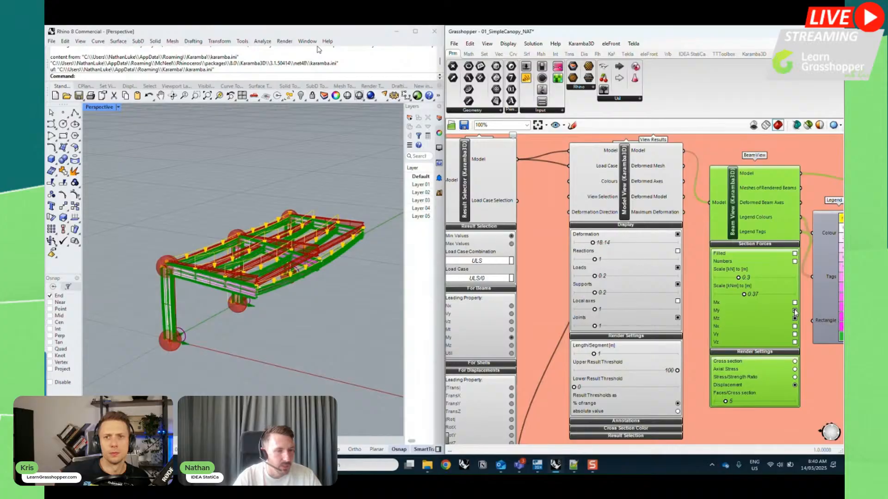
left_click(795, 311)
left_click_drag(744, 294, 717, 297)
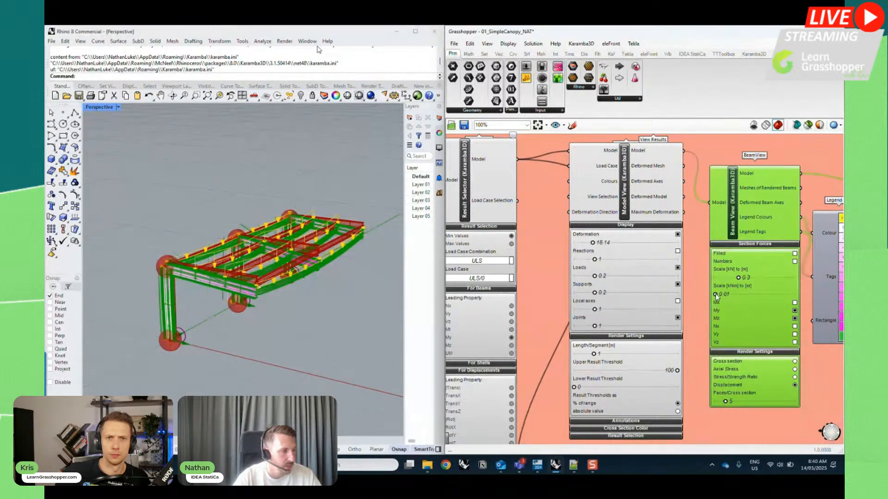
- Disable the Beam View component and turn off the preview of the Model View component
right_click(730, 220)
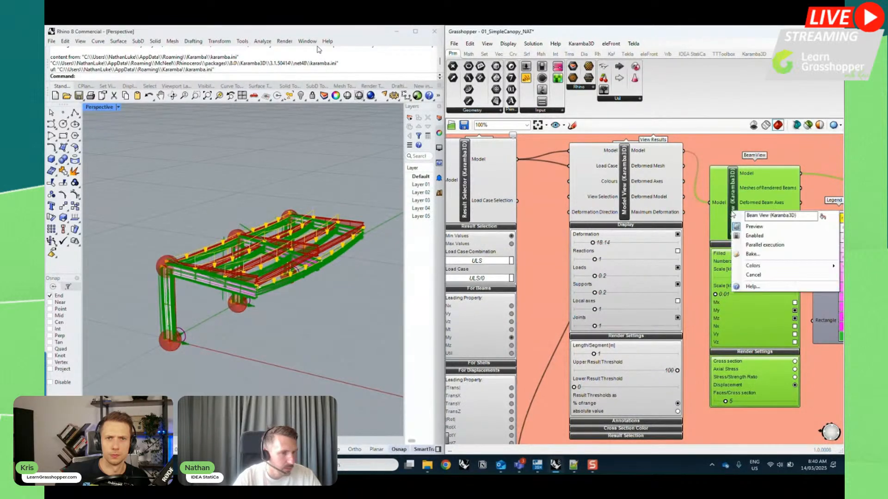
left_click(759, 234)
left_click(625, 200)
right_click(626, 200)
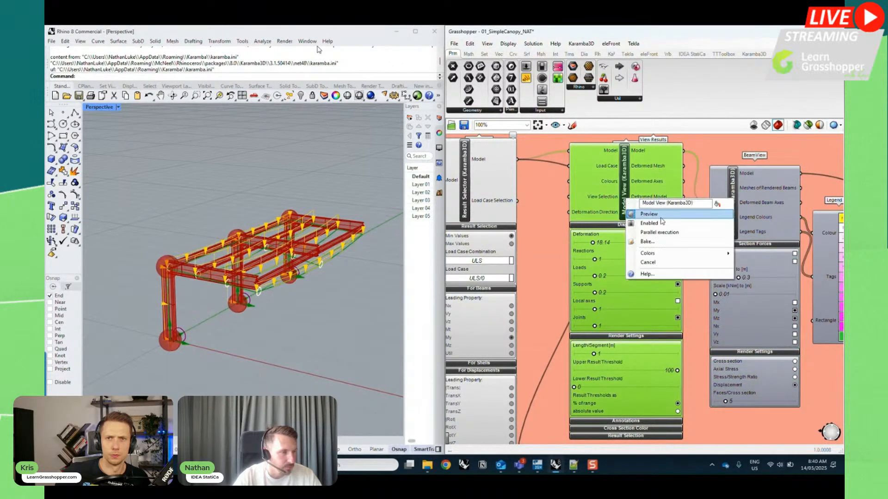
left_click(653, 213)
- Enable the Karamba3D Export Model to SAF component so it exports the canopy model
scroll(525, 230, "down", 3)
right_click_drag(745, 297, 489, 265)
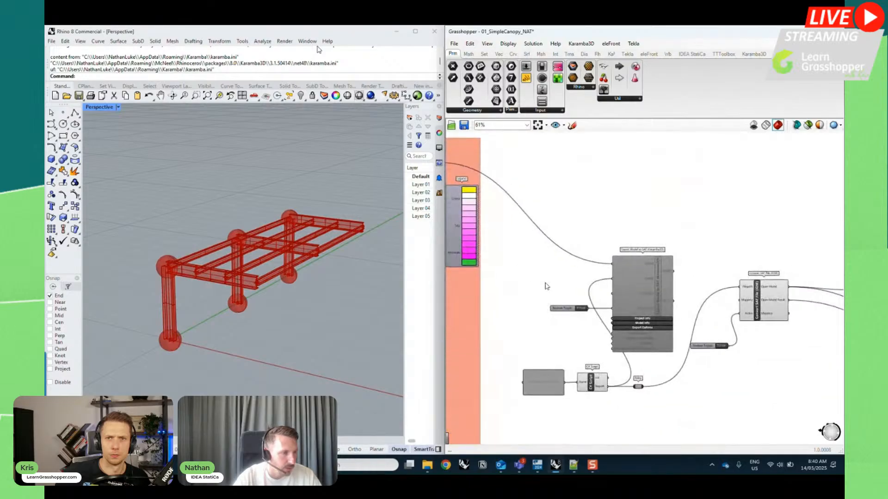
scroll(645, 304, "up", 3)
left_click(668, 284)
right_click(667, 279)
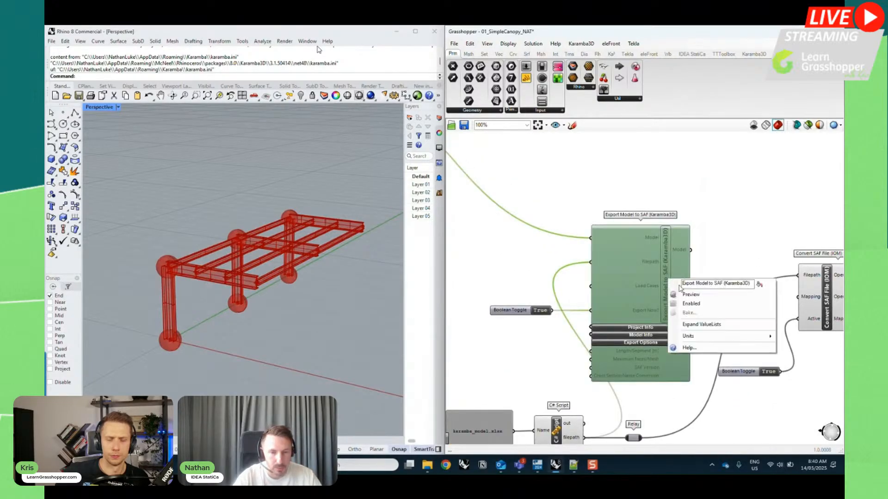
left_click(703, 297)
right_click(666, 287)
left_click(698, 307)
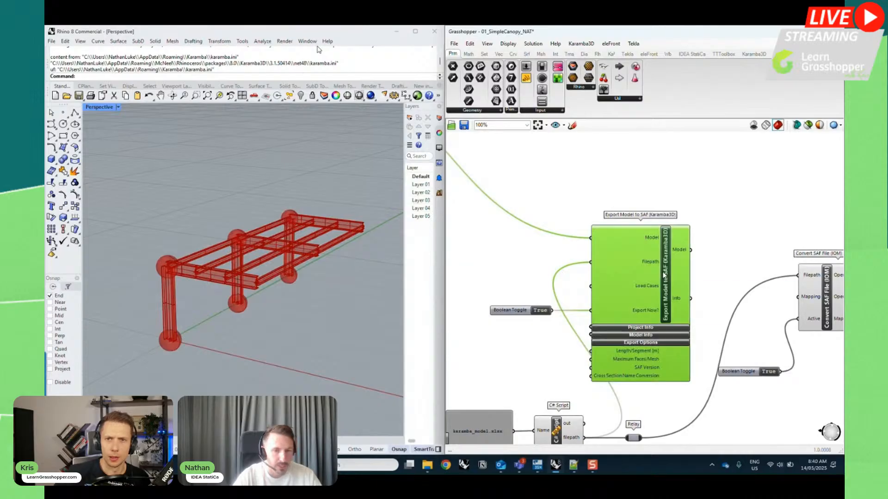
left_click(733, 278)
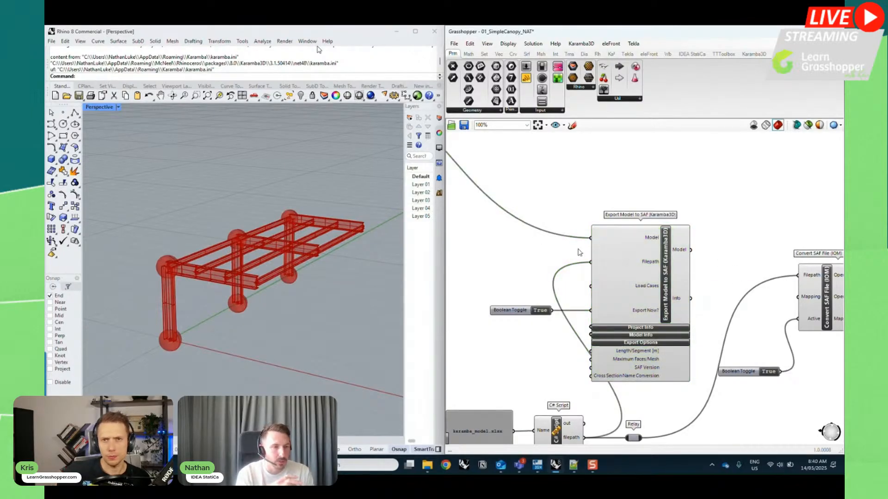
- Check the exported karamba_model.xlsx file in the Workflow 2 folder and return to the Grasshopper definition
scroll(609, 221, "down", 1)
right_click_drag(553, 339, 573, 267)
scroll(575, 277, "up", 1)
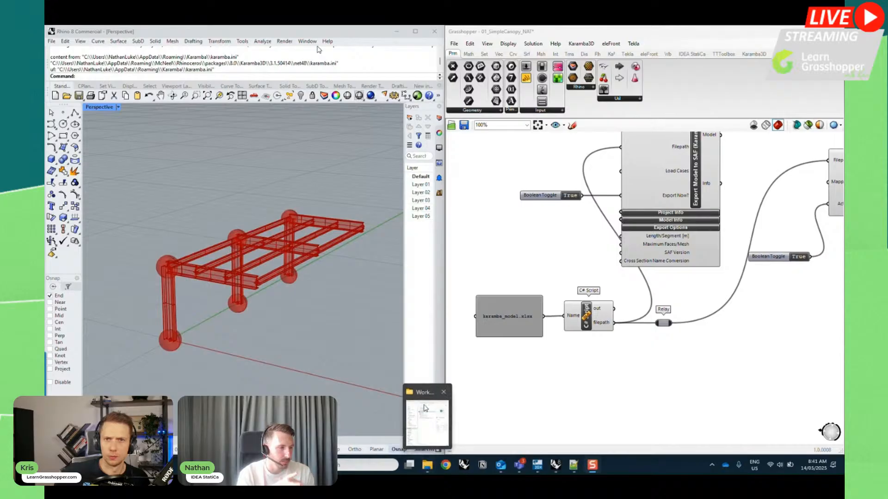
left_click(428, 399)
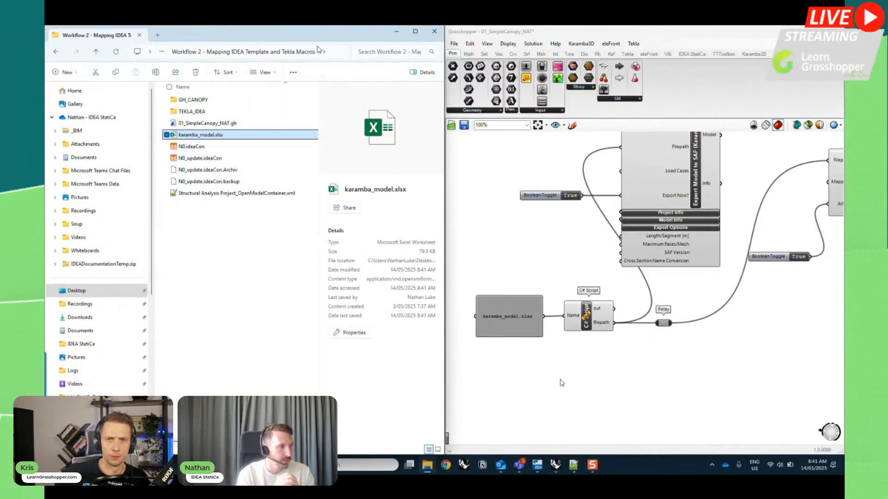
left_click(623, 368)
- Look at the Convert SAF File component and the IDEA StatiCa Open Model component set
right_click_drag(800, 348, 593, 406)
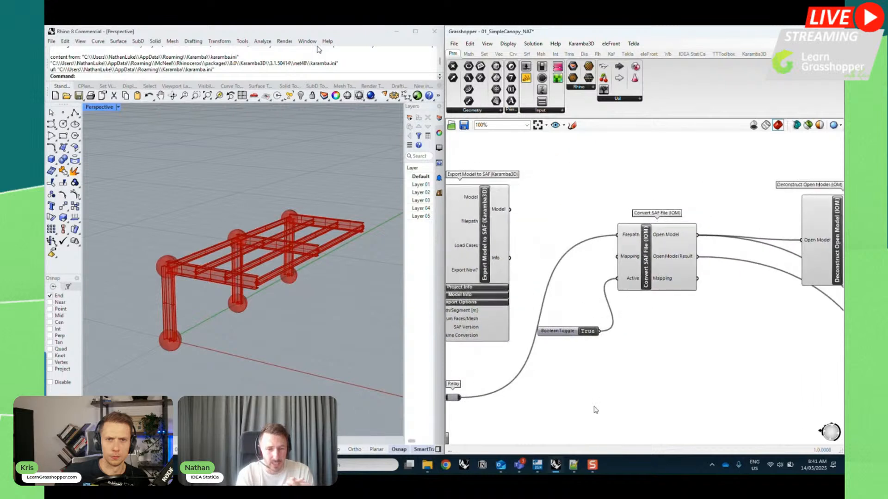
left_click(691, 54)
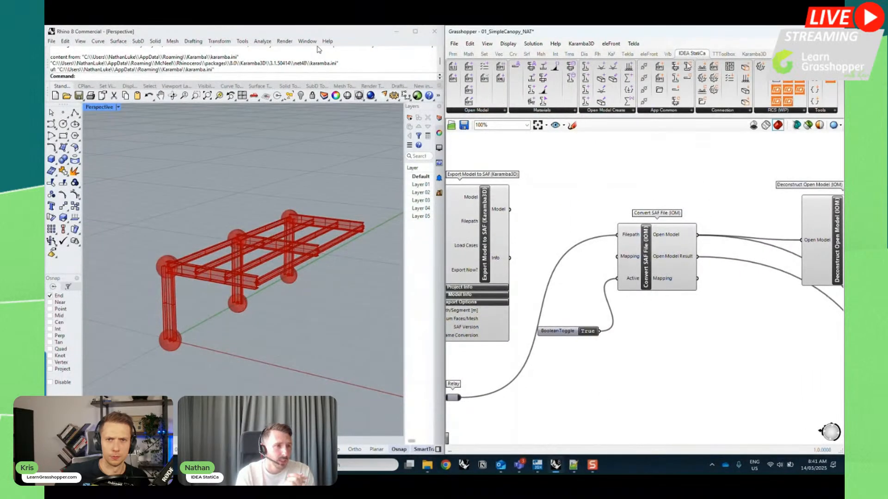
left_click(499, 111)
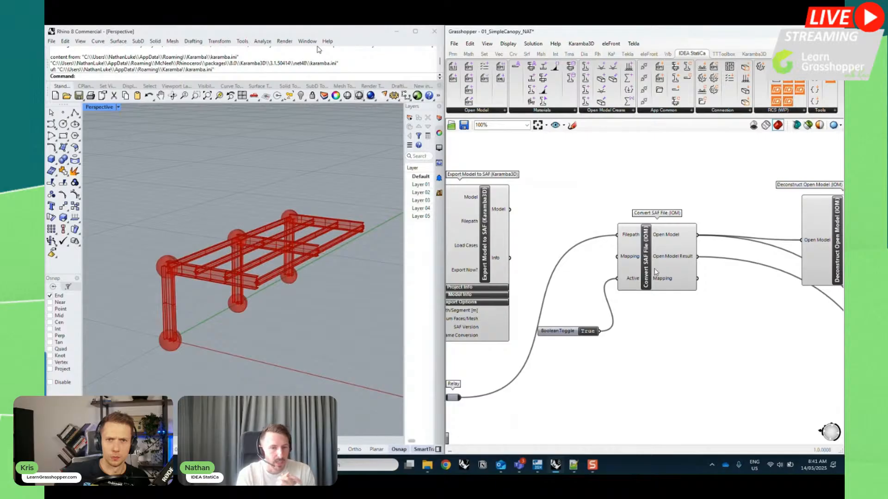
- Examine the Deconstruct Open Model outputs, the member and cross-section components, and the Positioning group that picks member positions by type
right_click_drag(761, 330, 672, 354)
left_click(730, 287)
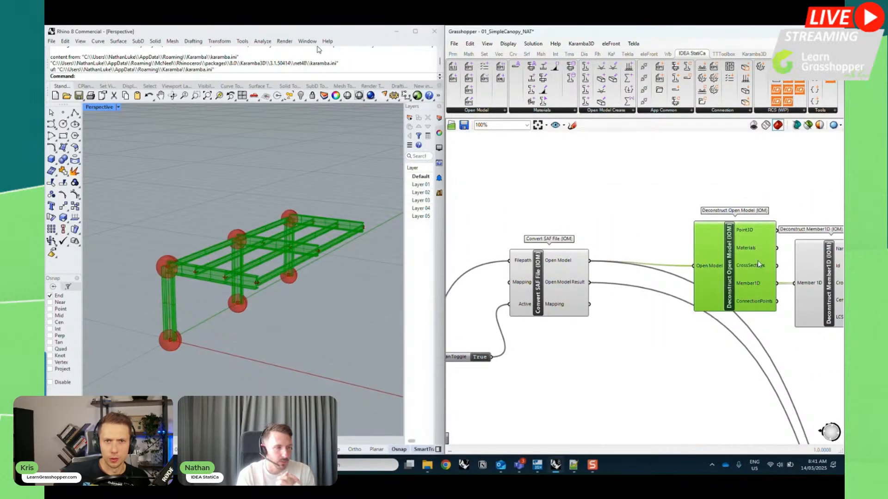
right_click_drag(719, 326, 519, 317)
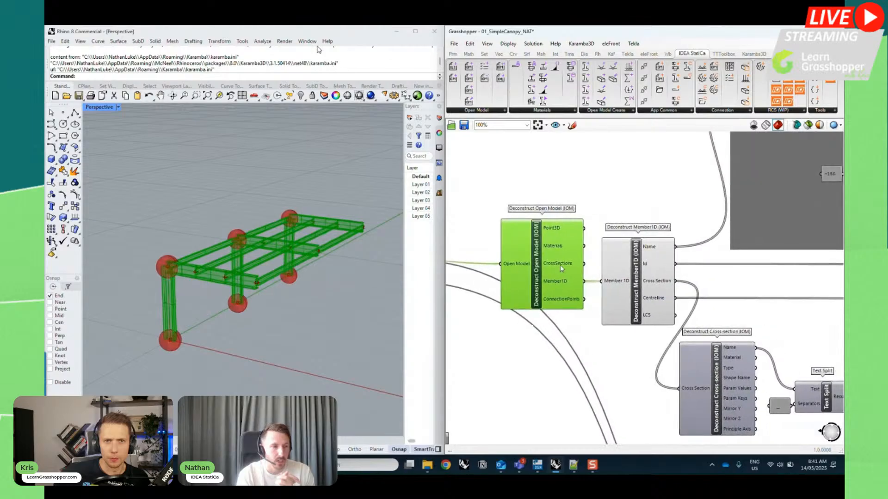
mouse_move(562, 267)
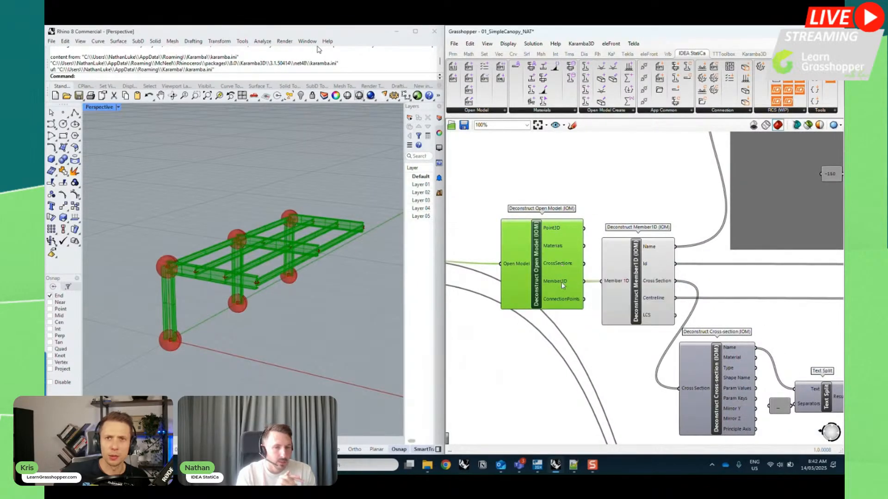
mouse_move(563, 286)
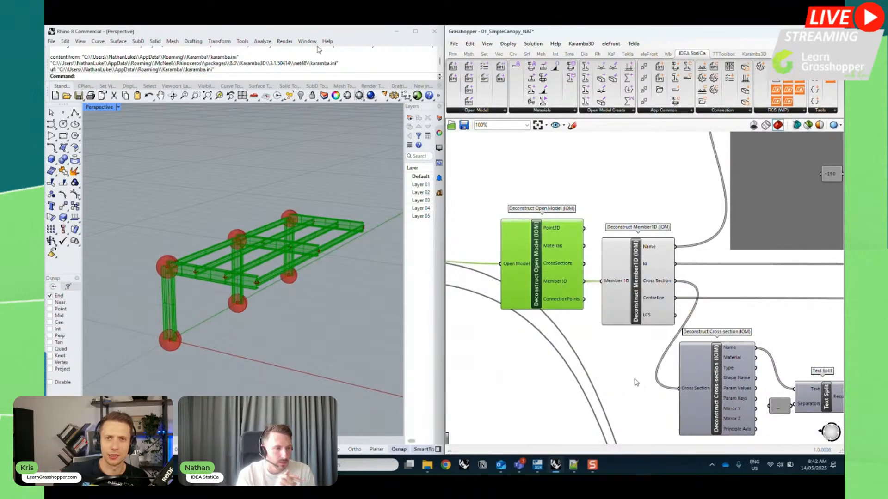
left_click(636, 380)
scroll(589, 332, "down", 3)
right_click_drag(810, 311, 666, 372)
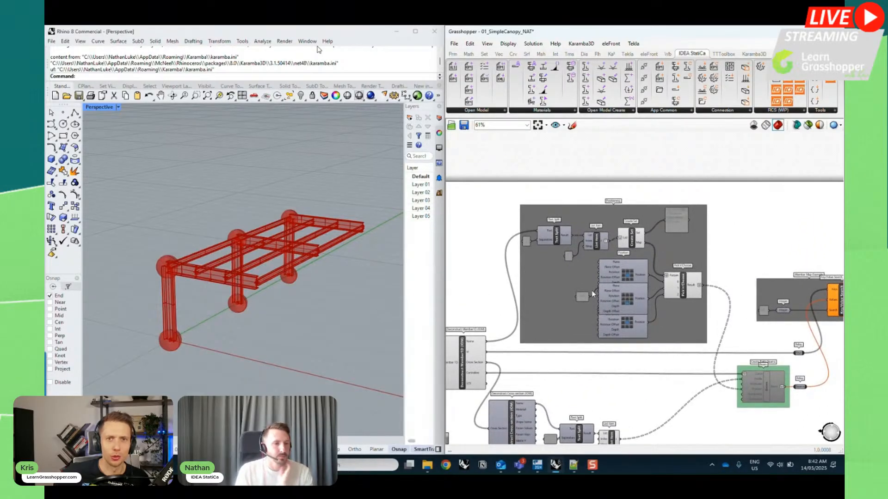
scroll(592, 290, "up", 2)
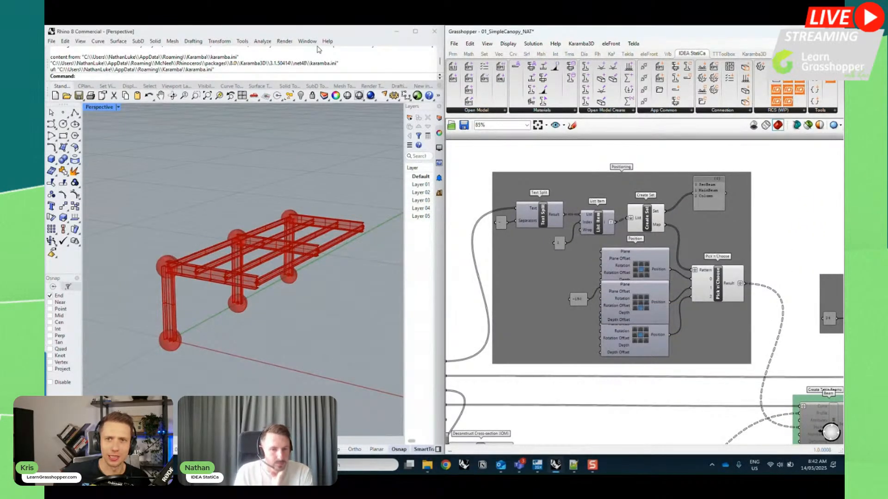
- Arrange the Grasshopper window side by side with Tekla Structures
right_click_drag(820, 431, 656, 297)
left_click_drag(690, 33, 46, 46)
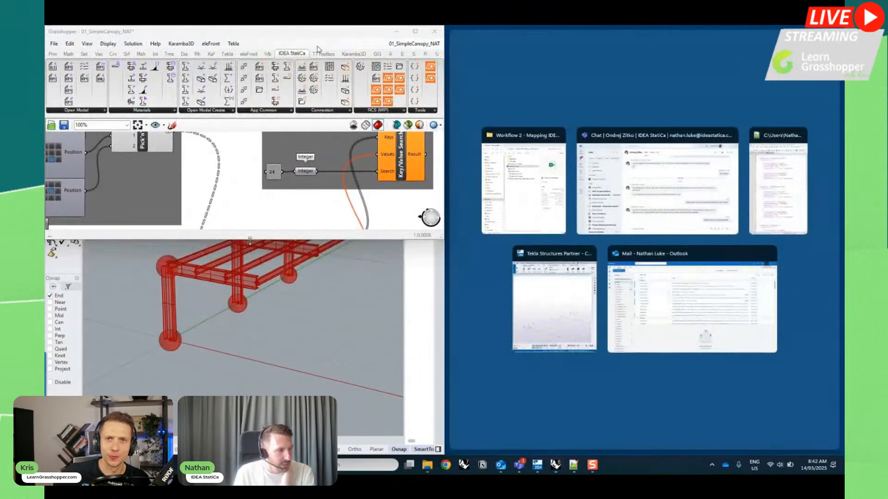
left_click(555, 300)
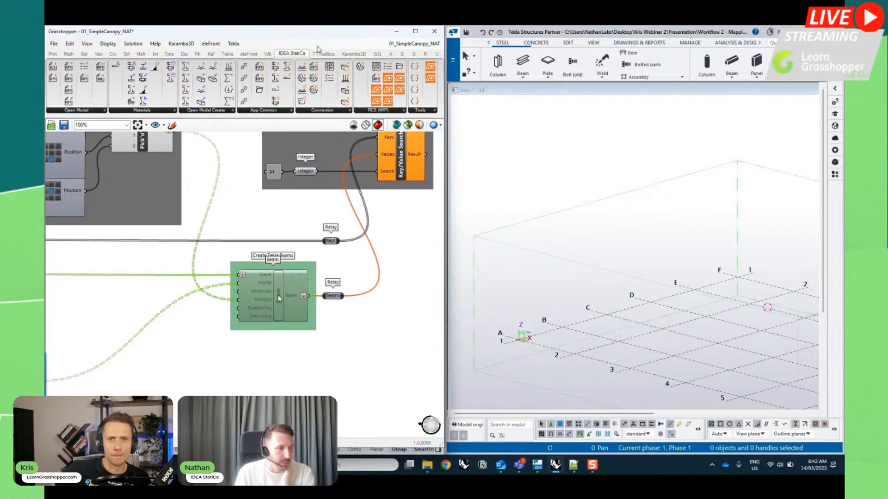
- Enable the Create Tekla Beams component to generate the canopy in Tekla Structures, and view the created members up close
right_click(279, 298)
left_click(319, 324)
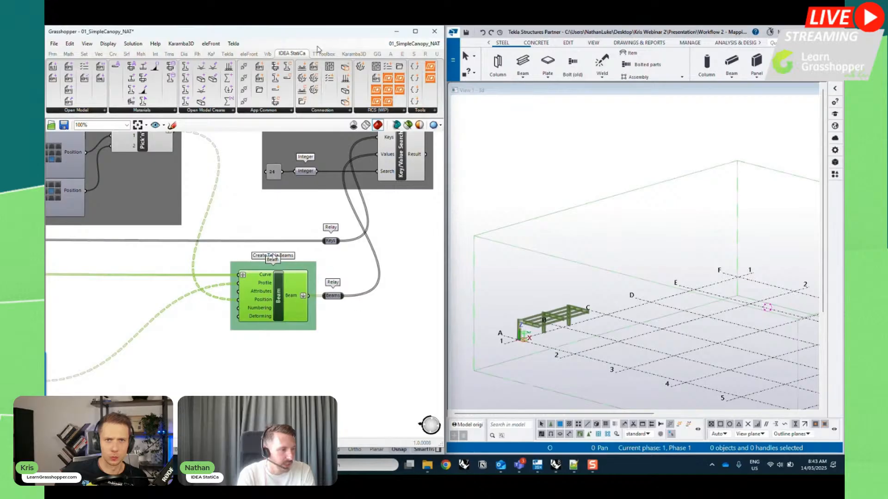
scroll(533, 321, "up", 6)
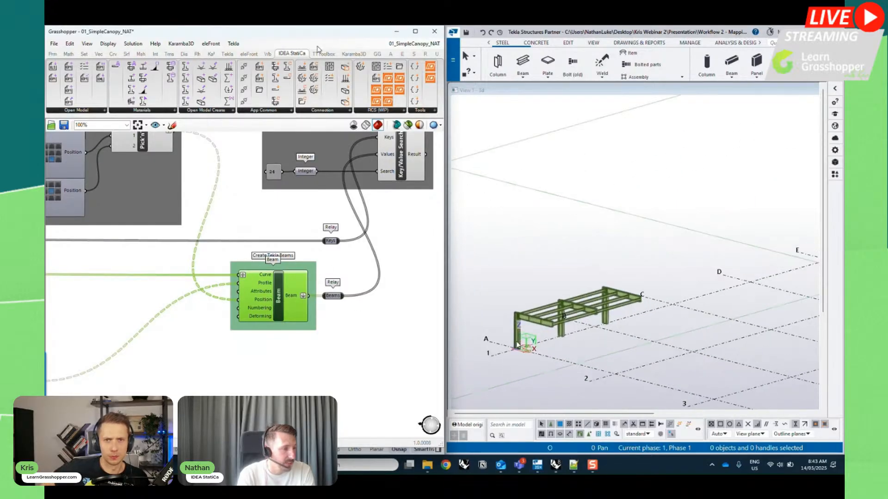
scroll(543, 345, "up", 3)
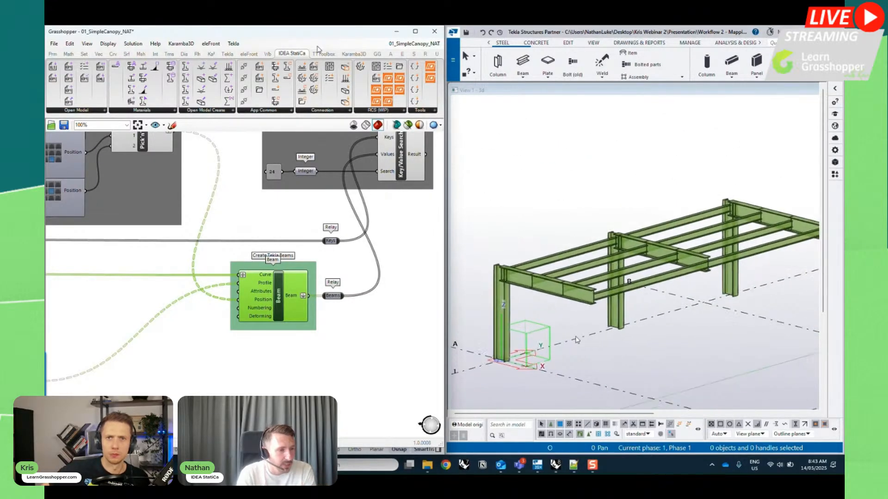
- Examine the Member Map Example group with its Key/Value Search and the relays that carry the member keys and Tekla beams
left_click(404, 305)
right_click_drag(398, 259, 335, 354)
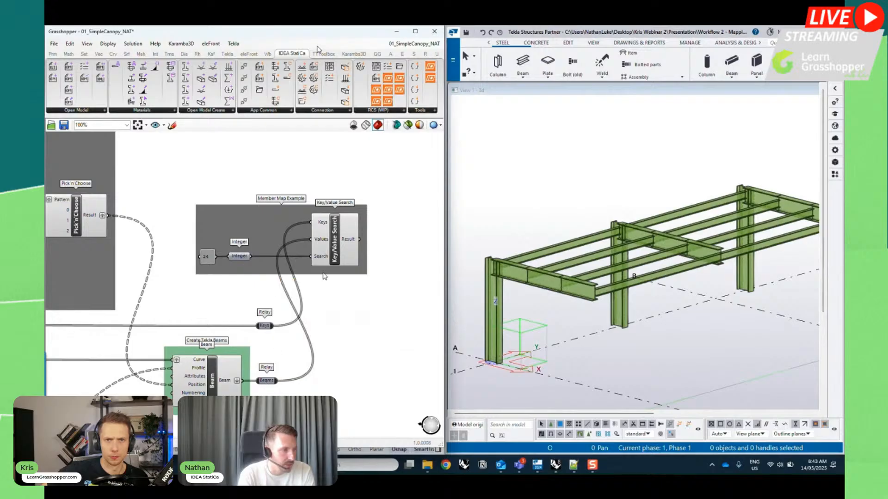
left_click(337, 243)
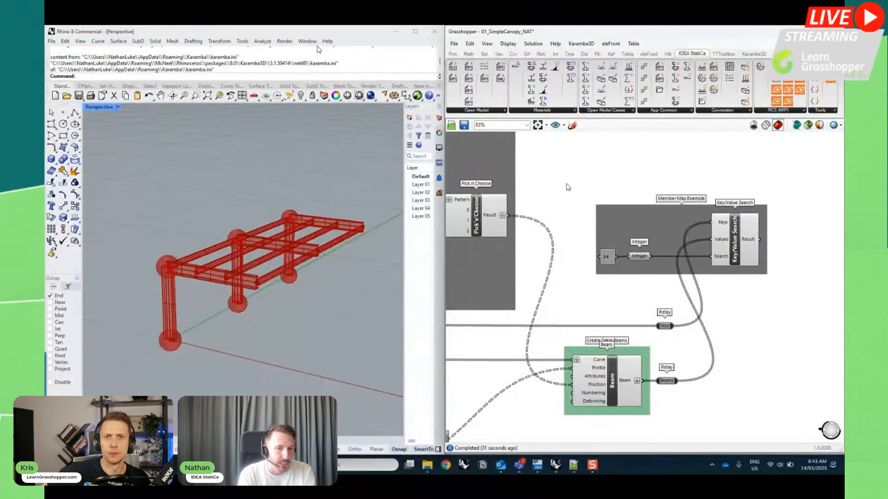
scroll(567, 184, "down", 3)
right_click_drag(608, 359, 634, 273)
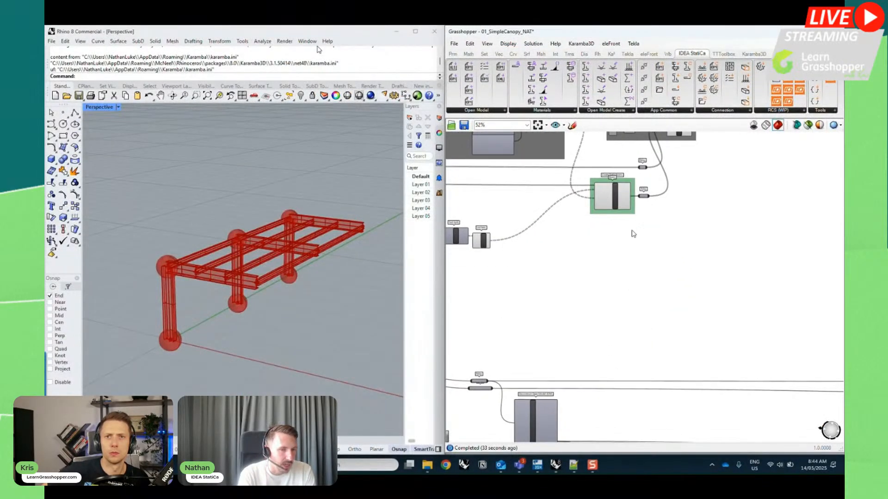
left_click(643, 170)
left_click(645, 196)
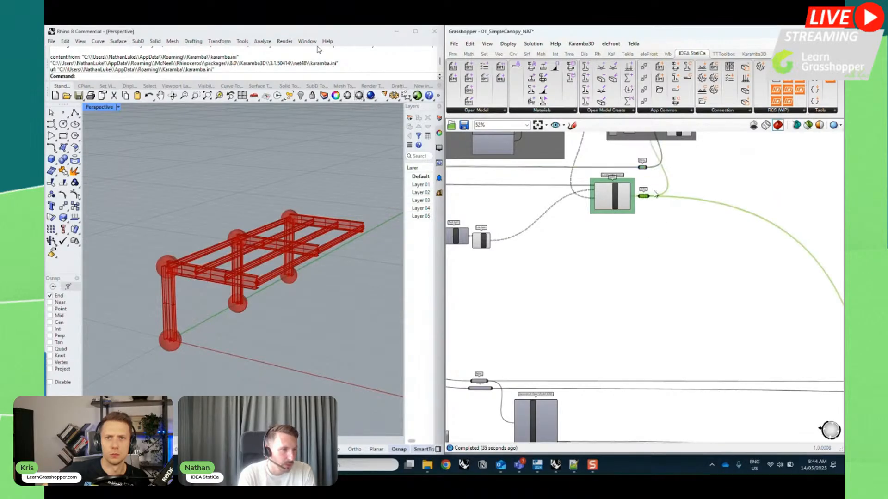
- Examine the Deconstruct Open Model component that outputs connection points and the Sorting mechanism group below it
left_click(640, 246)
right_click_drag(557, 319, 661, 248)
scroll(682, 364, "up", 5)
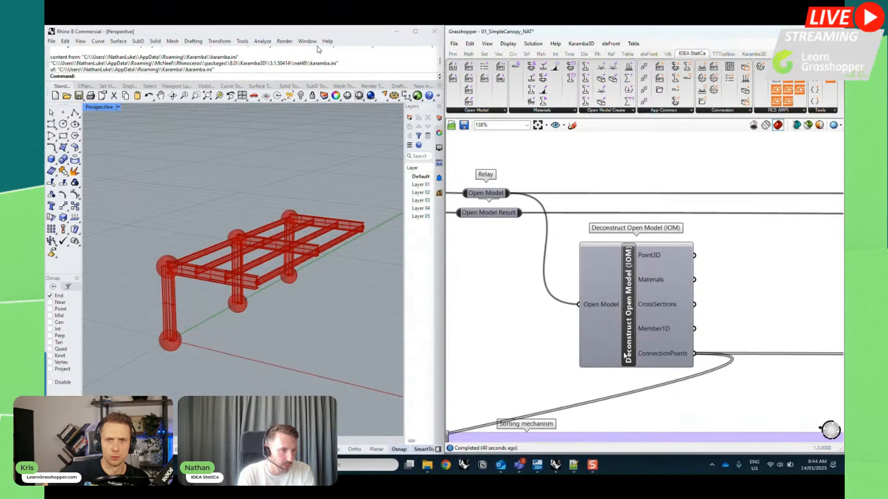
scroll(594, 268, "down", 3)
right_click_drag(510, 354, 580, 228)
scroll(549, 219, "down", 2)
scroll(550, 219, "down", 1)
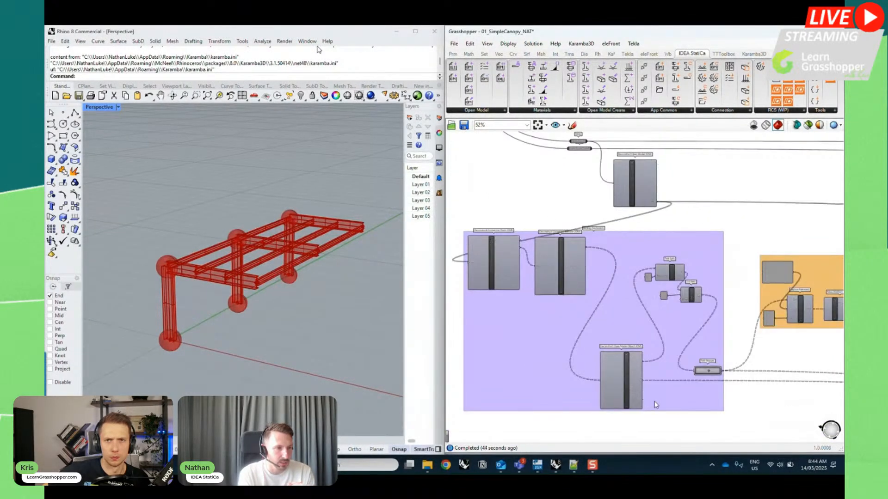
- Examine the Template Linking group, from Replace Members and Mass Addition to the Connection Types and Assigned Templates panels
right_click_drag(766, 396, 561, 404)
scroll(702, 317, "up", 1)
scroll(623, 293, "down", 1)
scroll(478, 275, "up", 3)
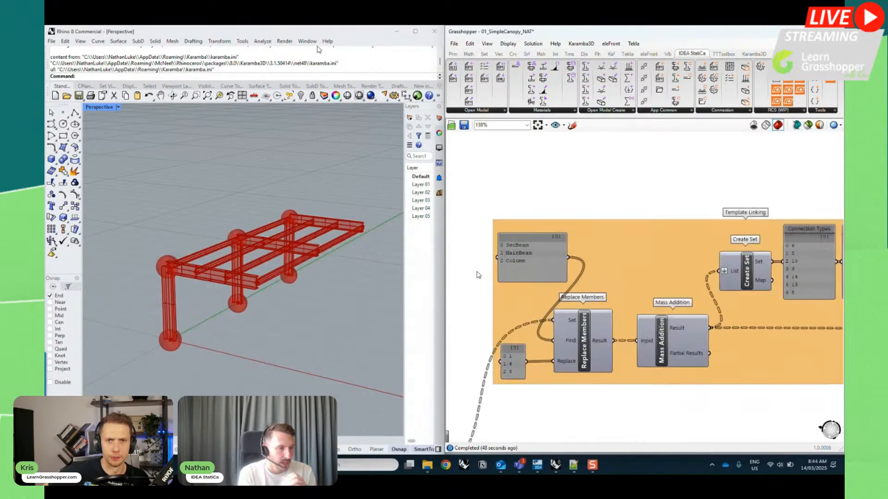
mouse_move(590, 331)
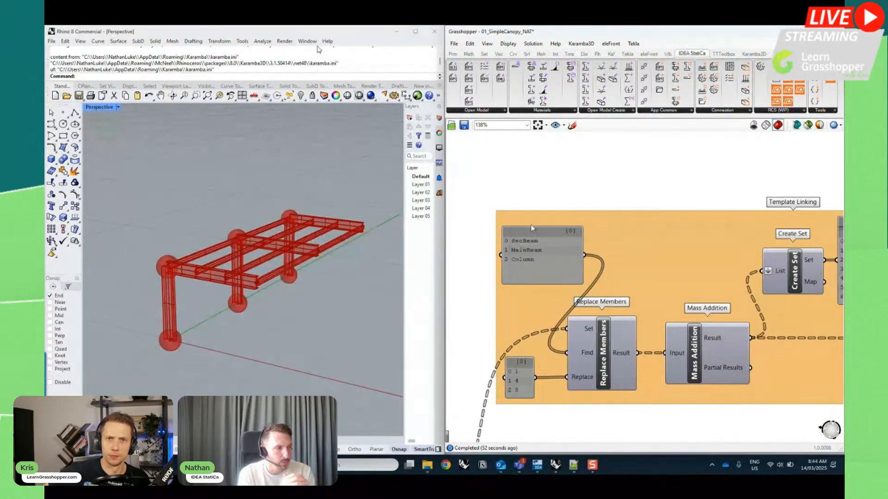
right_click_drag(657, 166, 388, 159)
mouse_move(707, 173)
right_mouse_down()
mouse_move(689, 162)
mouse_move(711, 164)
right_mouse_up()
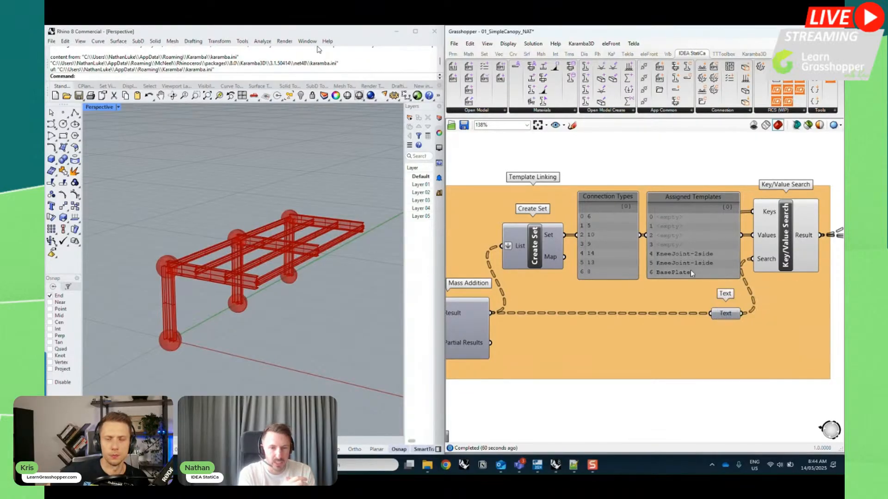
- Open the TEKLA_IDEA folder in File Explorer and look at the KneeJoint-2side, KneeJoint-1side and BasePlate ideaCon files
mouse_move(426, 468)
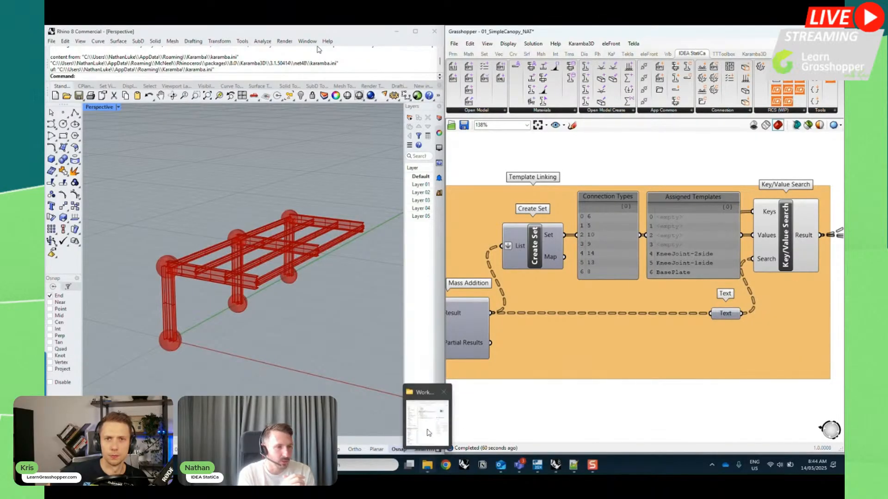
left_click(425, 396)
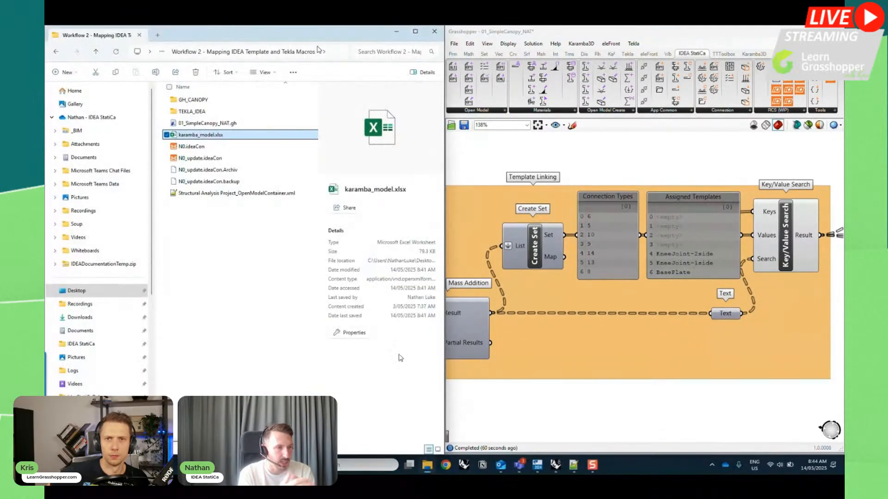
double_click(223, 112)
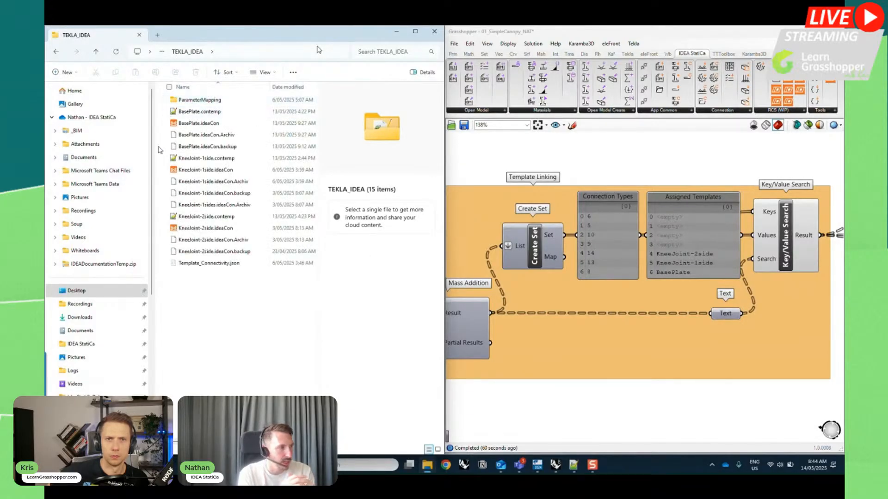
left_click(208, 228)
left_click(204, 170)
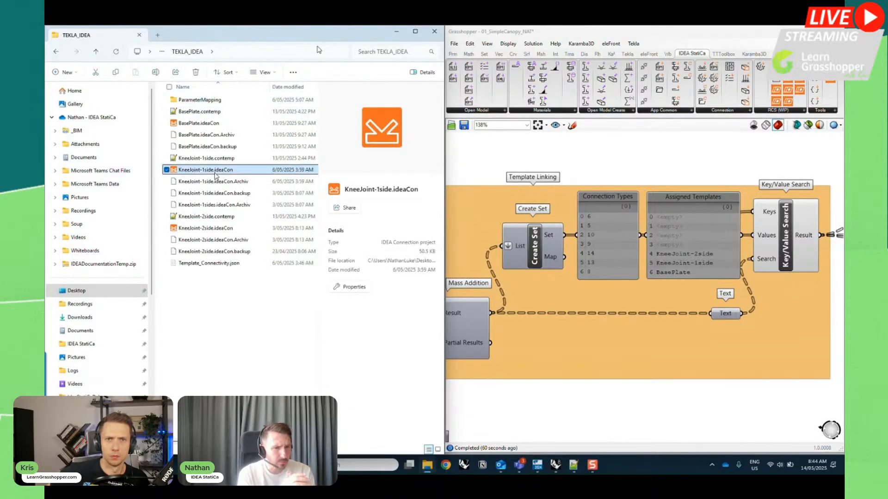
left_click(201, 124)
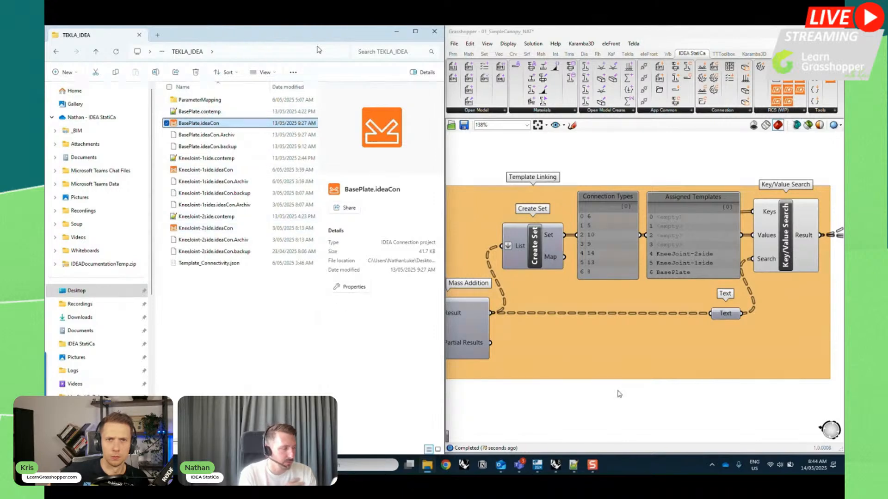
- Return to Grasshopper, examine the Template Mapper component's inputs, and list the IDEA StatiCa Tools components
left_click(636, 401)
right_click_drag(758, 397, 602, 394)
scroll(598, 300, "down", 5)
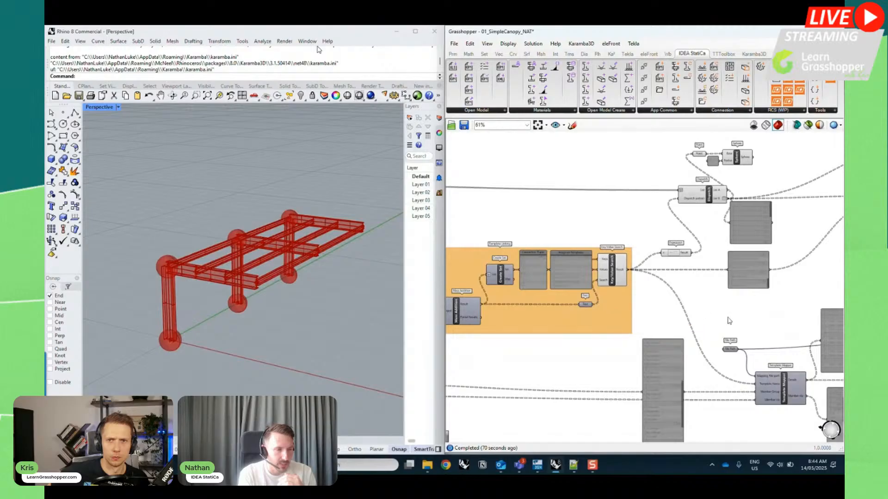
right_click_drag(728, 316, 578, 249)
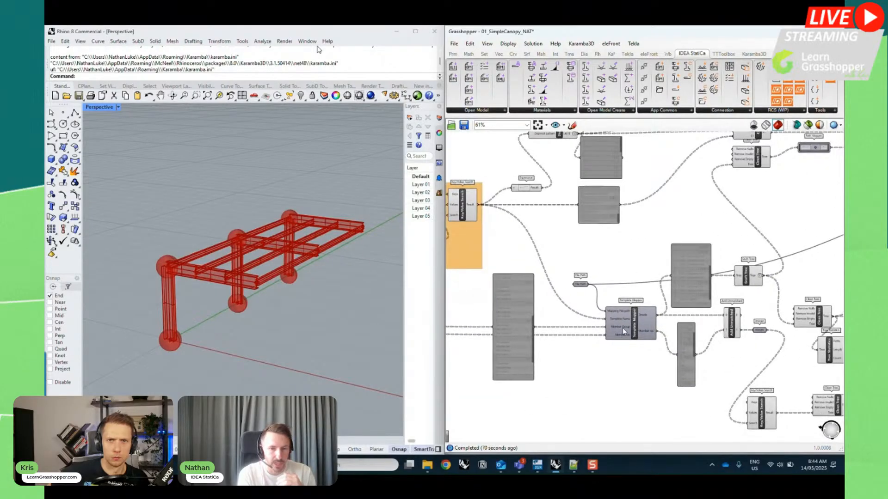
scroll(623, 329, "up", 4)
scroll(622, 328, "up", 1)
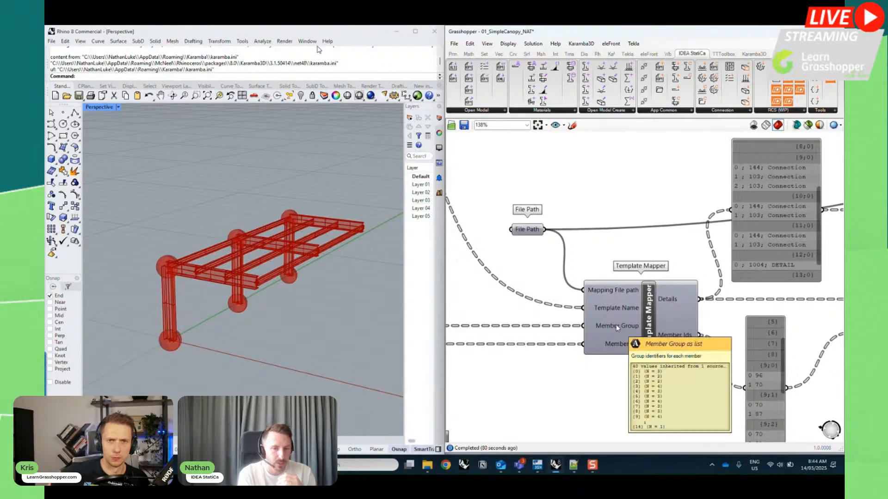
left_click(821, 111)
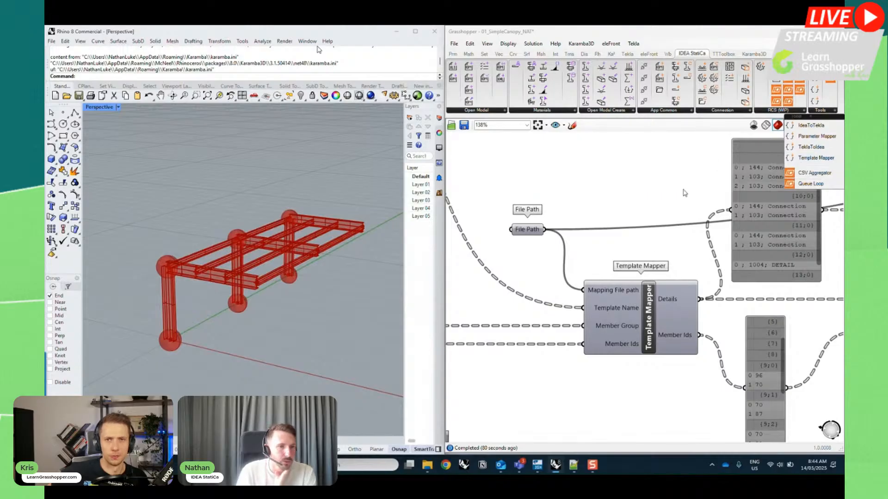
- View Template_Connectivity.json in the text editor, examining the member groups and Tekla details of the KneeJoint and BasePlate templates, then minimize it
left_click(574, 468)
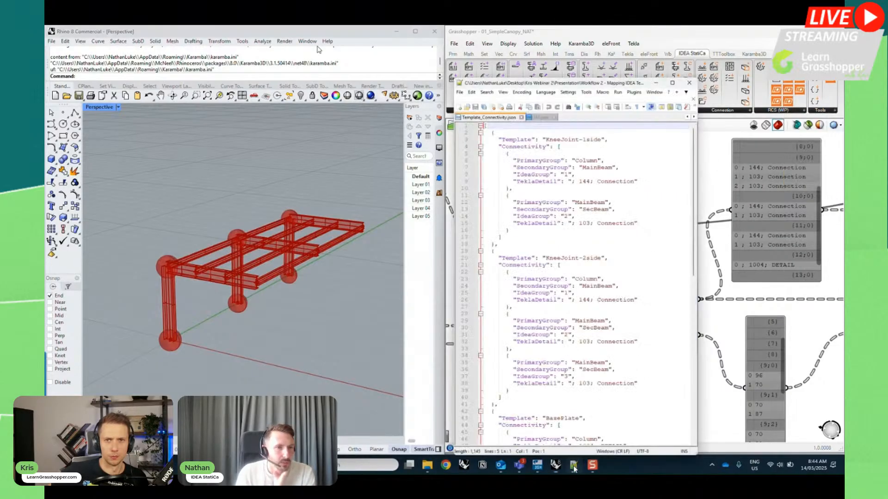
left_click_drag(602, 35, 252, 35)
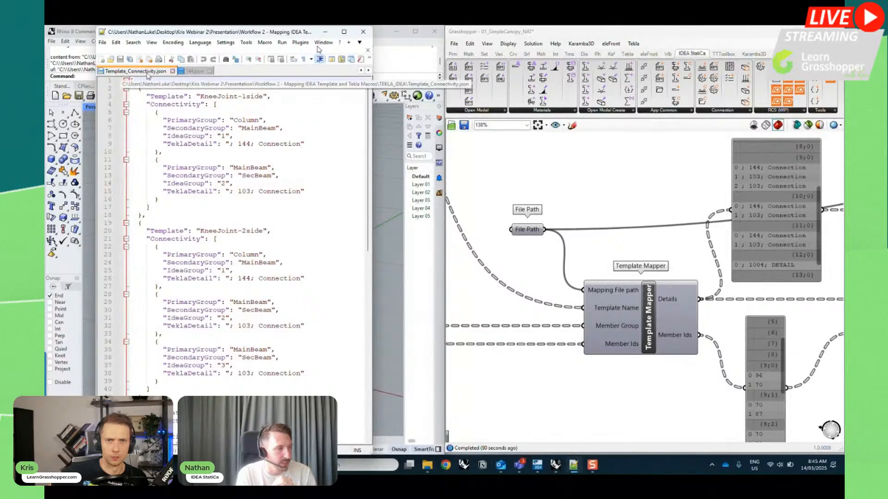
left_click_drag(148, 95, 273, 96)
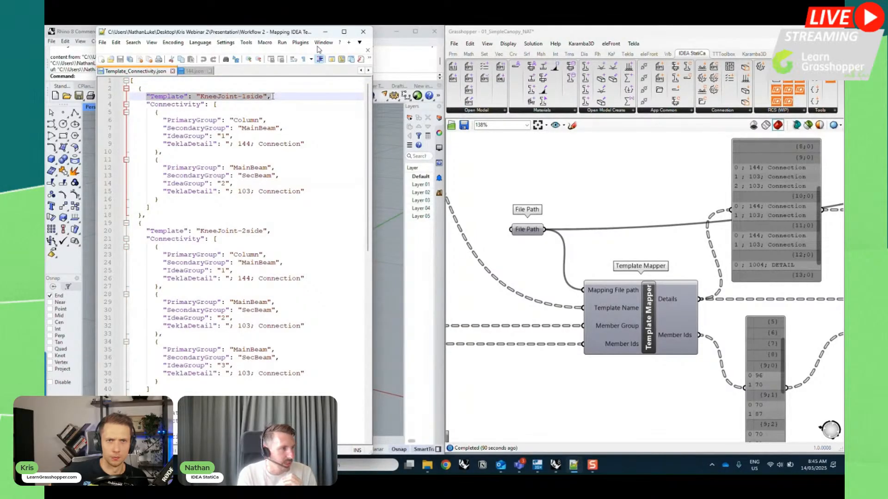
left_click(177, 105)
left_click_drag(162, 120, 263, 120)
left_click_drag(164, 128, 280, 128)
left_click_drag(164, 144, 305, 144)
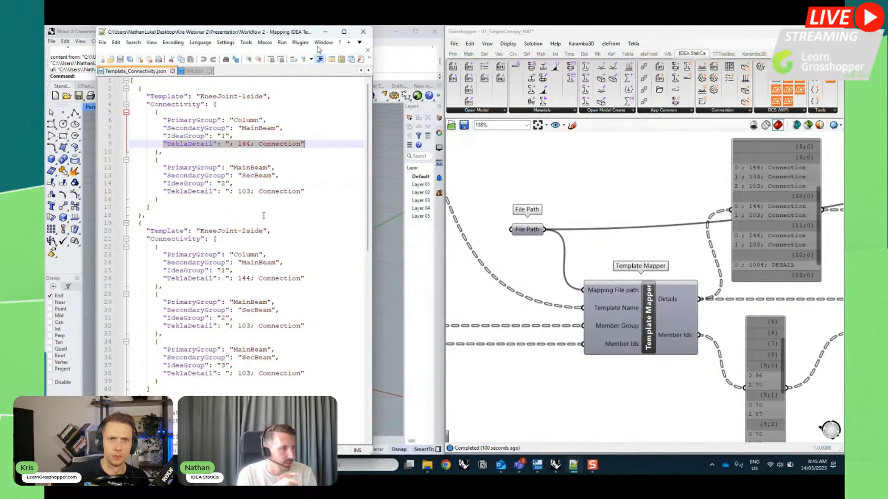
left_click(233, 231)
left_click(233, 413)
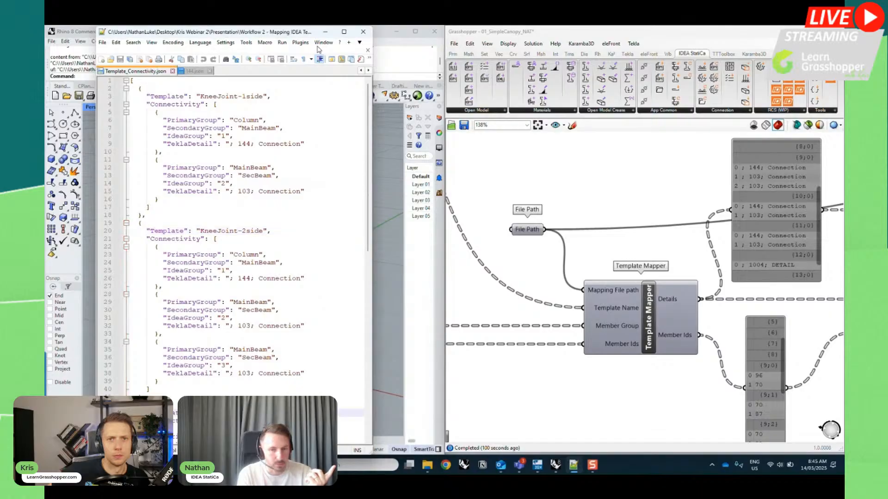
scroll(203, 381, "down", 3)
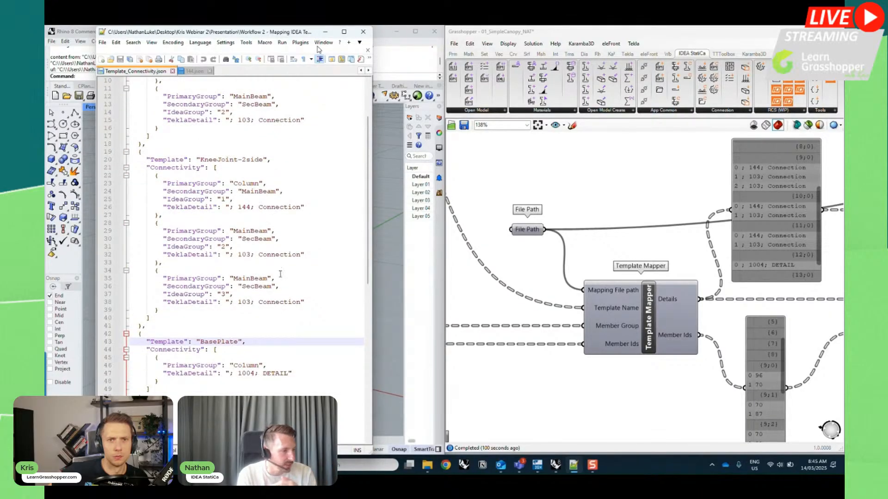
left_click(325, 31)
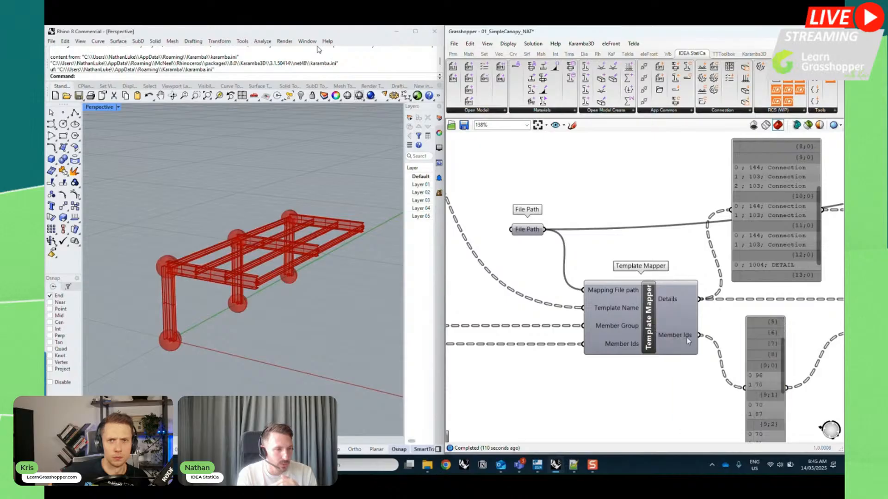
- Examine the Template Mapper's Details and Member Ids outputs and follow them through Key/Value Search and the tree-splitting components
right_click_drag(691, 363, 586, 396)
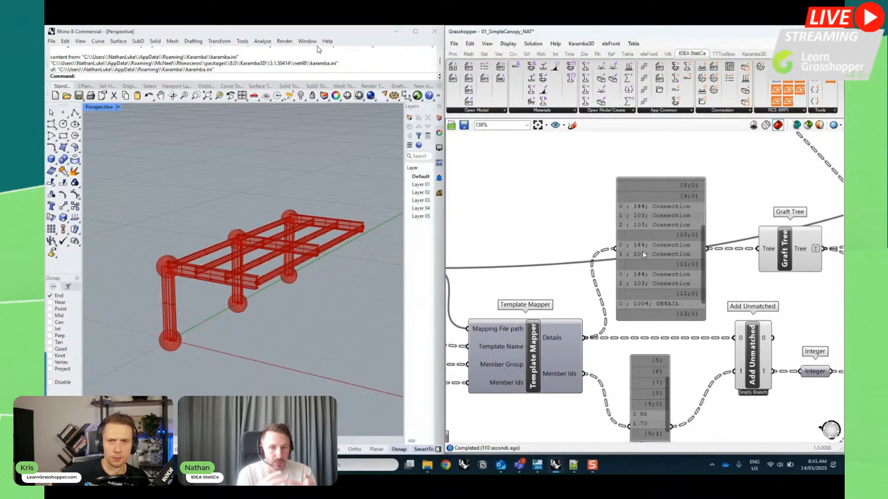
scroll(594, 275, "down", 4)
right_click_drag(673, 331, 569, 261)
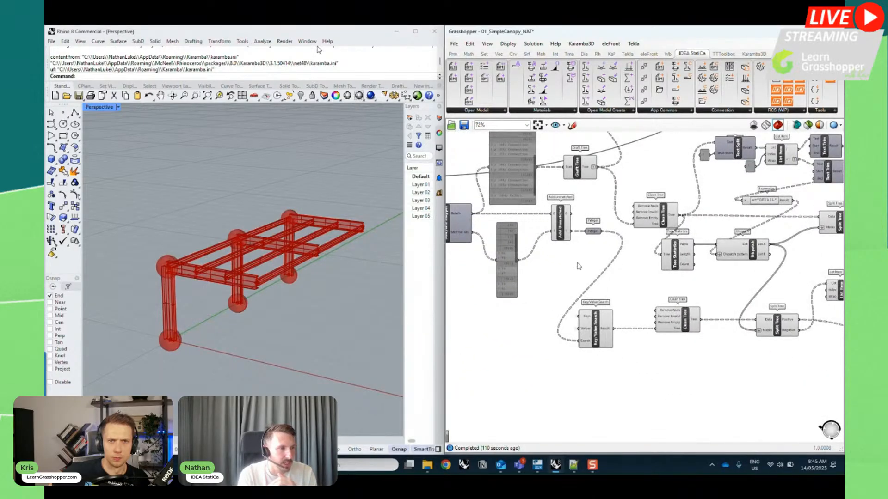
scroll(597, 336, "up", 1)
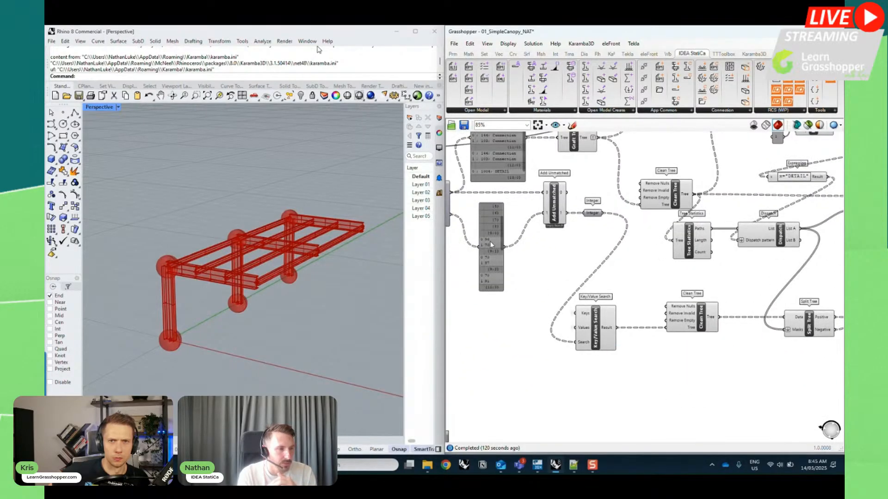
left_click(597, 327)
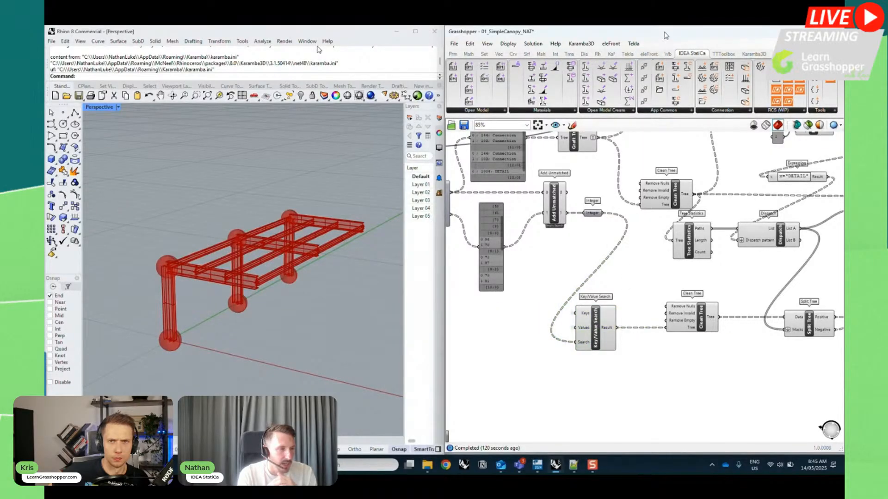
right_click_drag(712, 271, 624, 275)
scroll(588, 277, "down", 3)
right_click_drag(732, 310, 615, 313)
scroll(680, 291, "up", 5)
- Arrange Grasshopper side by side with Tekla Structures and enable the Component with the secondary-part inputs to generate the member connections
left_click_drag(687, 35, 45, 30)
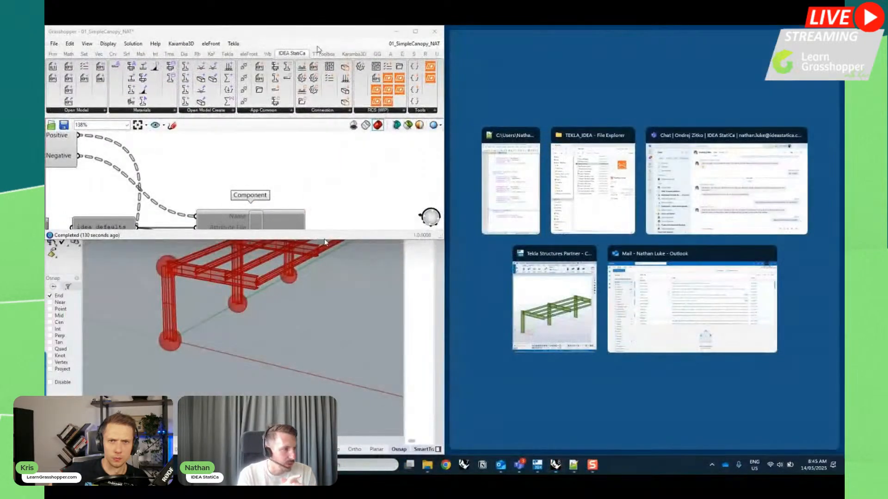
left_click_drag(324, 239, 324, 452)
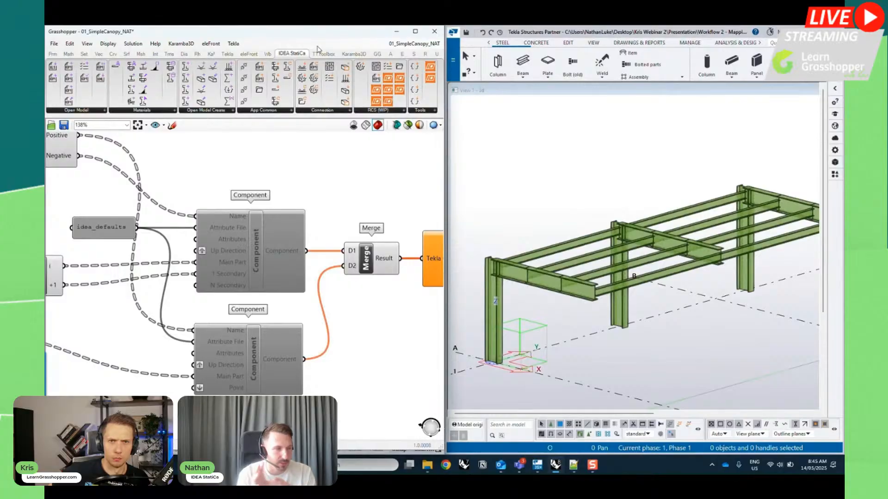
left_click(255, 233)
right_click_drag(287, 196, 306, 177)
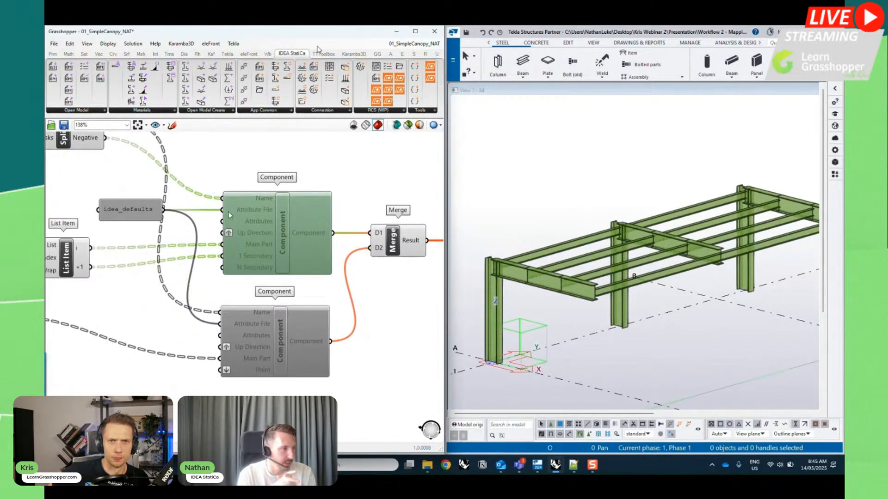
right_click(286, 233)
left_click(318, 253)
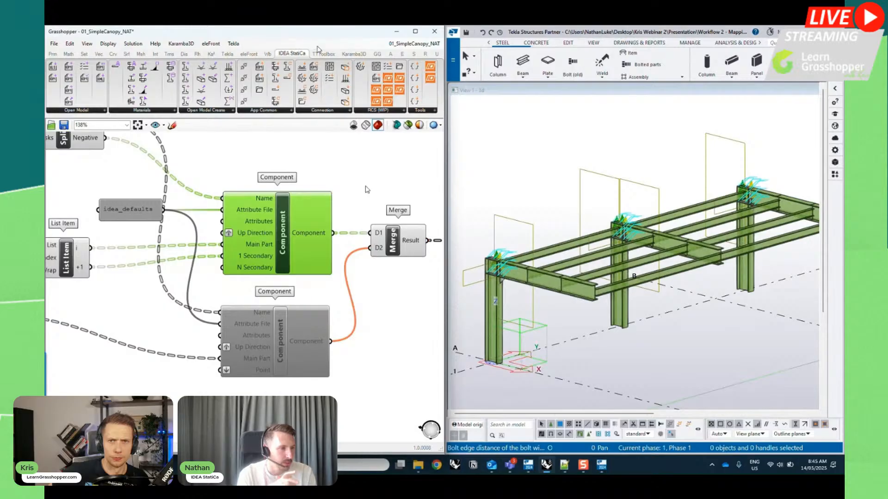
- Enable the second Component, which takes a main part and point, to generate the column base plate details in Tekla Structures
left_click(281, 328)
right_click(281, 328)
left_click(333, 353)
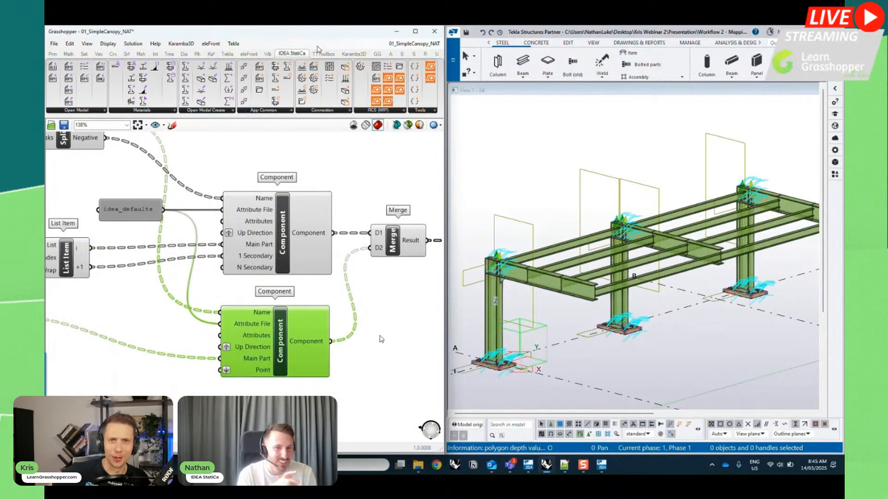
- Zoom in on the middle column's knee joint in Tekla Structures and inspect the output of the second Component in Grasshopper
right_click(596, 360)
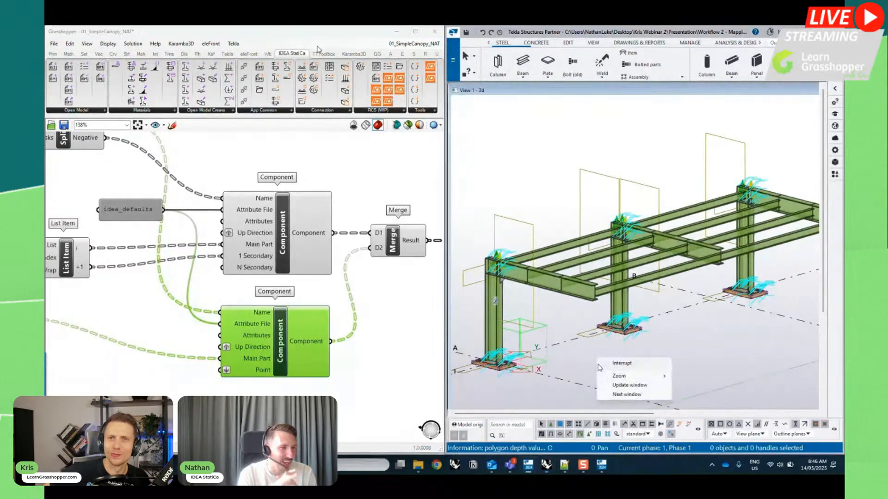
left_click(589, 365)
left_click(614, 237)
scroll(615, 235, "up", 2)
scroll(617, 235, "up", 6)
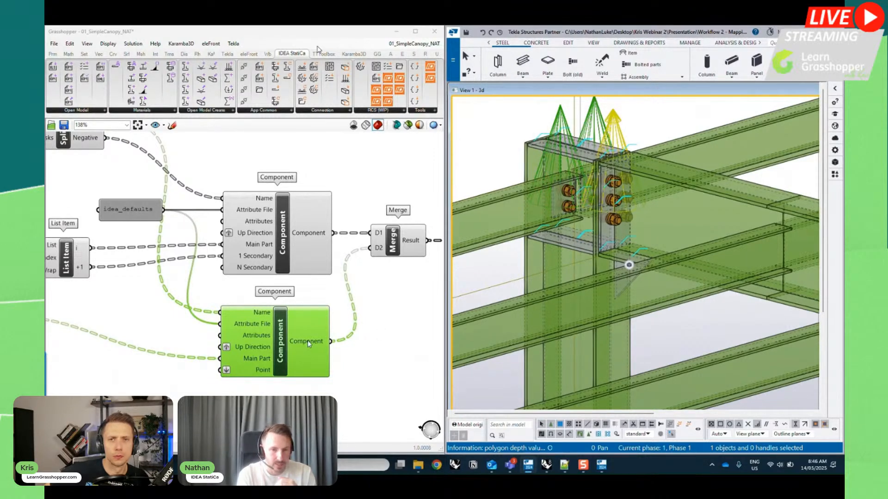
mouse_move(308, 343)
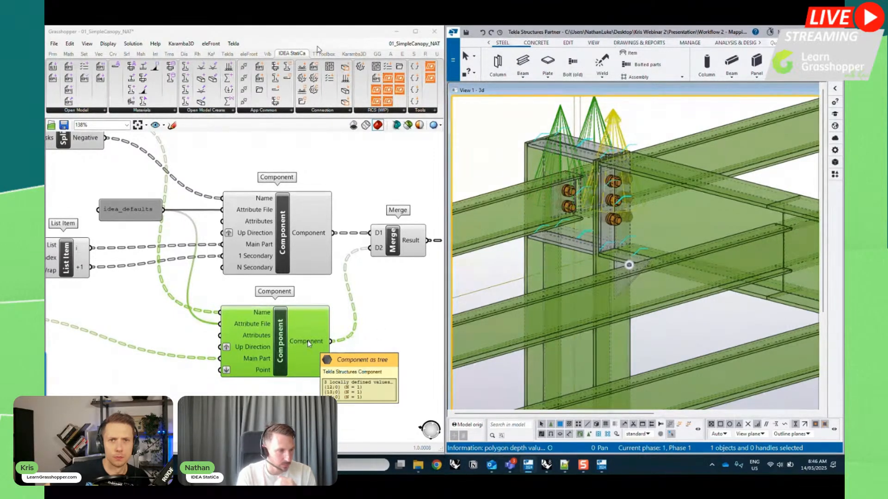
left_click(393, 311)
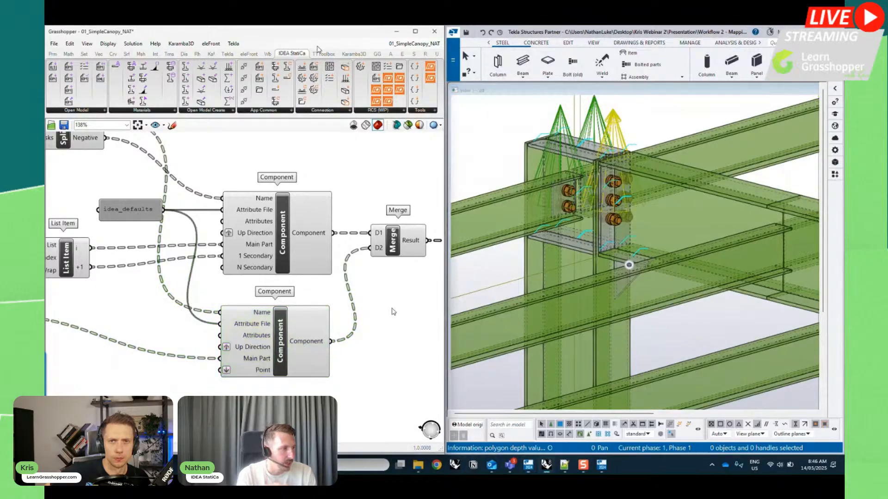
scroll(379, 301, "down", 3)
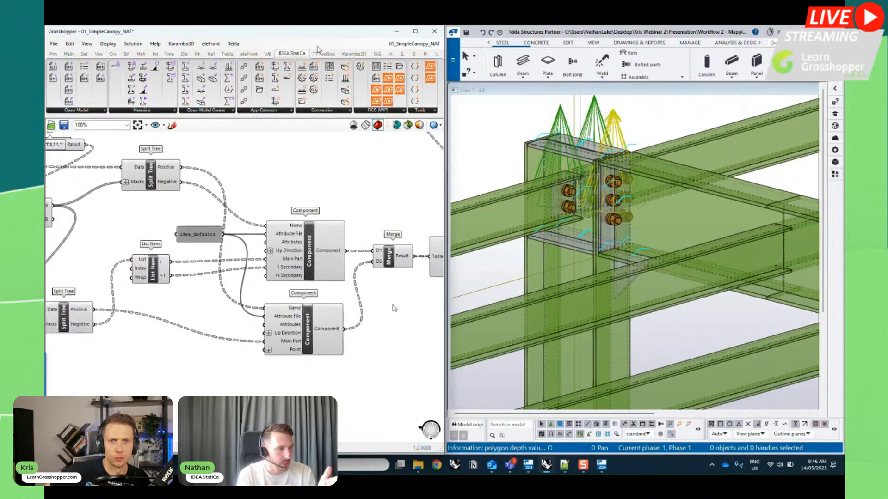
- Open the properties of the End plate (144) connection at the knee joint and load the idea_defaults attribute file
left_click(615, 137)
left_click(616, 138)
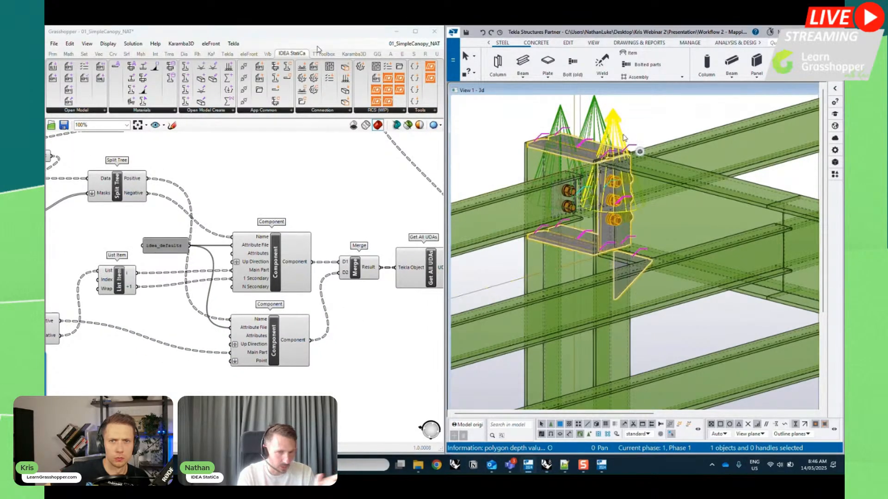
left_click(836, 90)
left_click(786, 157)
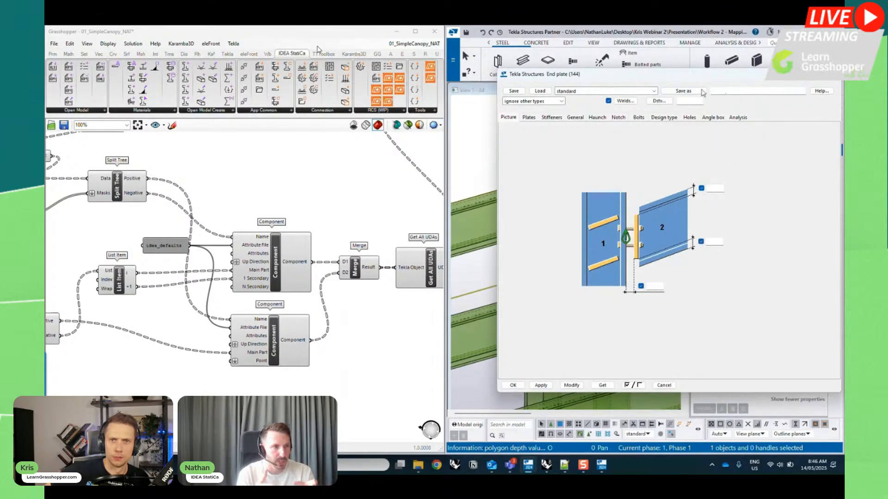
left_click(654, 92)
left_click(615, 144)
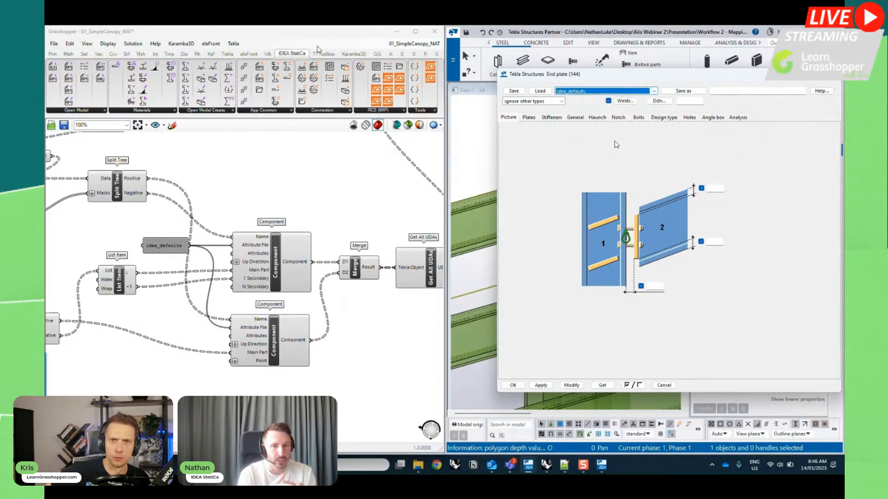
left_click(548, 91)
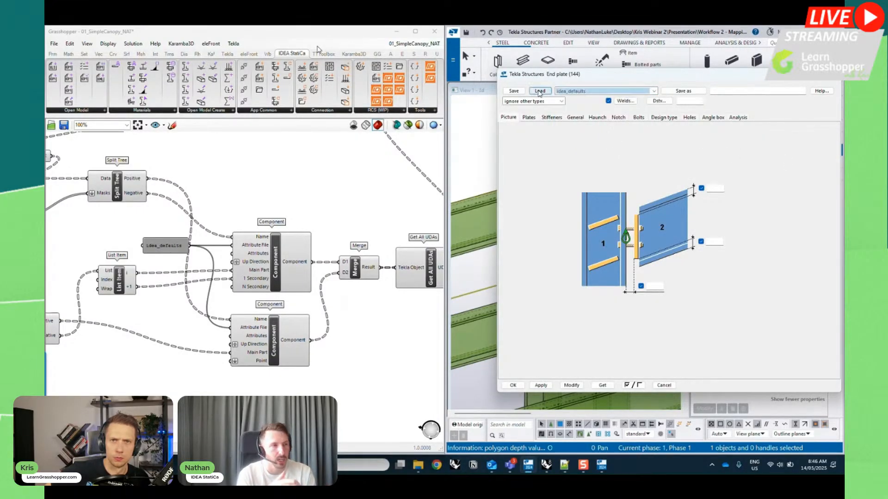
- Review the stiffener, haunch and plate settings of the end plate connection, accept the dialog and deselect the connection
left_click(551, 118)
left_click(596, 117)
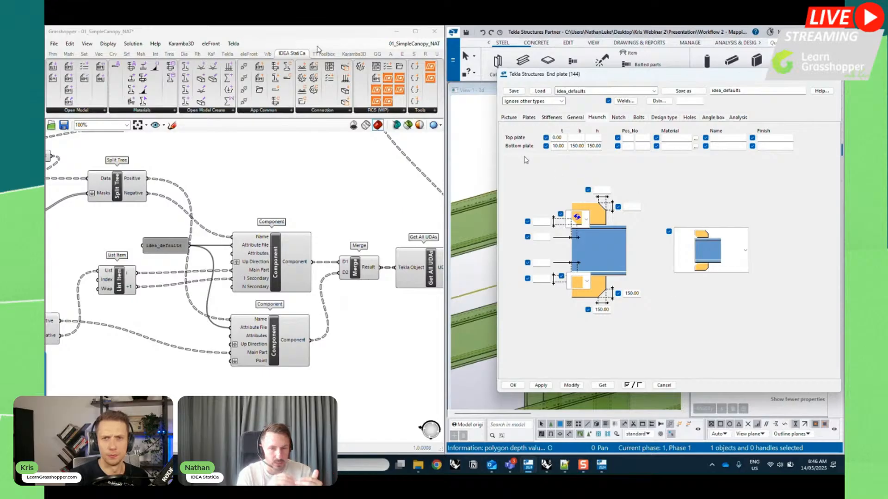
left_click(530, 119)
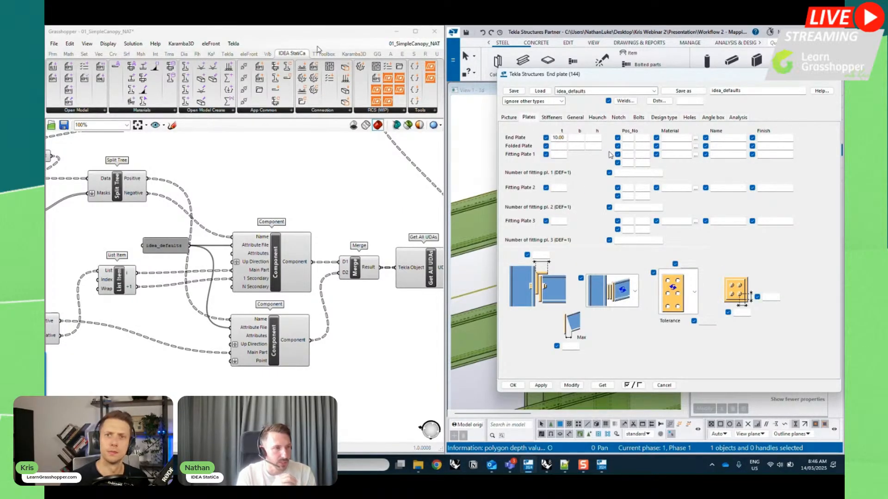
left_click(512, 385)
left_click(486, 151)
- Examine the panels fed by Get All UDAs in Grasshopper and trace the attributes to the TeklaToIdea and Parameter Mapper components
right_click_drag(353, 341, 112, 248)
scroll(437, 335, "up", 1)
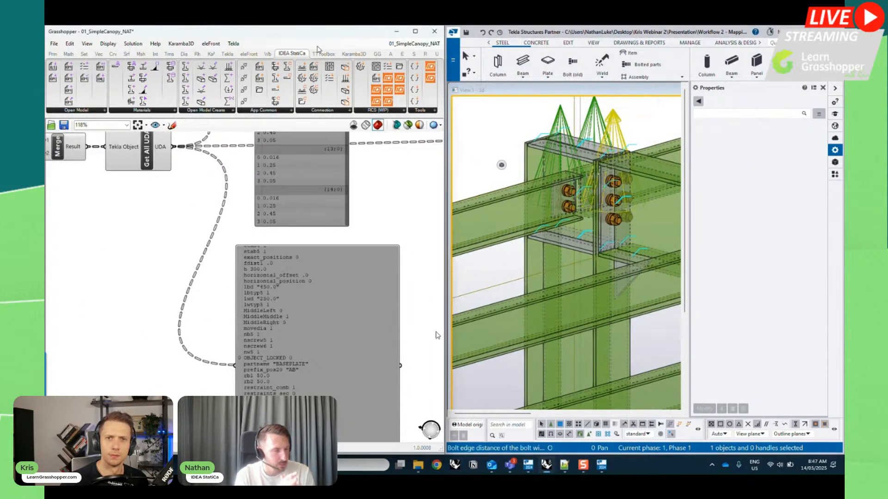
right_click_drag(381, 186, 385, 307)
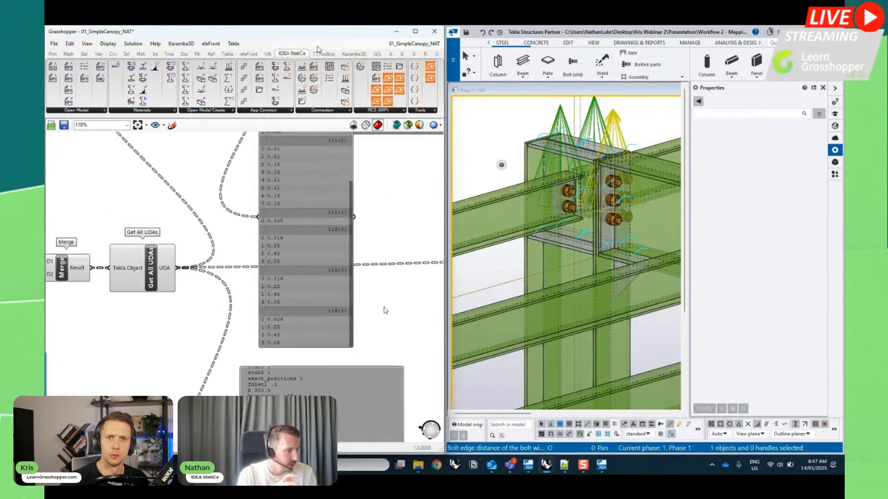
scroll(385, 310, "down", 3)
scroll(396, 232, "down", 2)
right_click_drag(396, 233, 391, 270)
scroll(351, 238, "up", 2)
right_click_drag(239, 229, 324, 287)
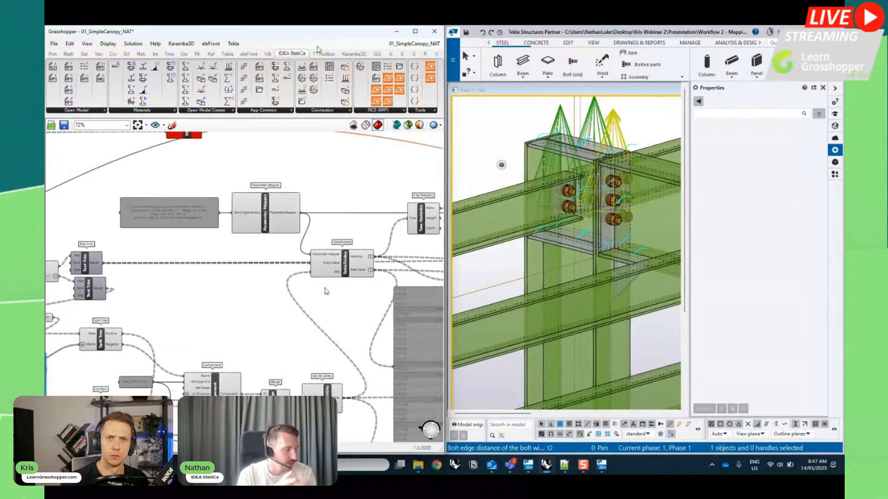
scroll(325, 227, "up", 2)
left_click(248, 214)
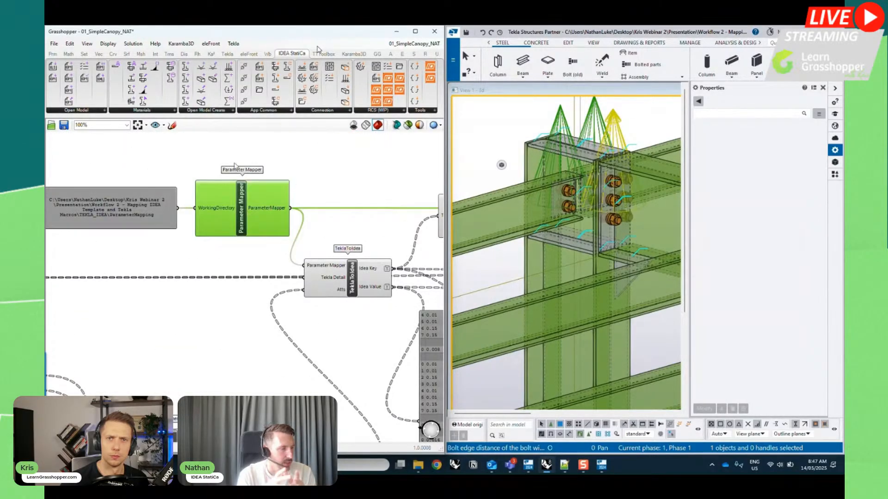
- Switch to File Explorer and open the ParameterMapping folder inside TEKLA_IDEA
mouse_move(416, 463)
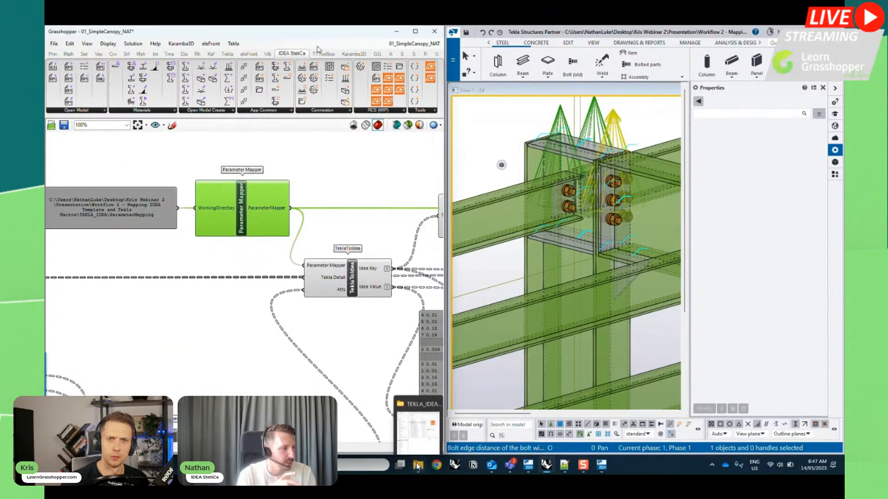
left_click(419, 409)
left_click(200, 99)
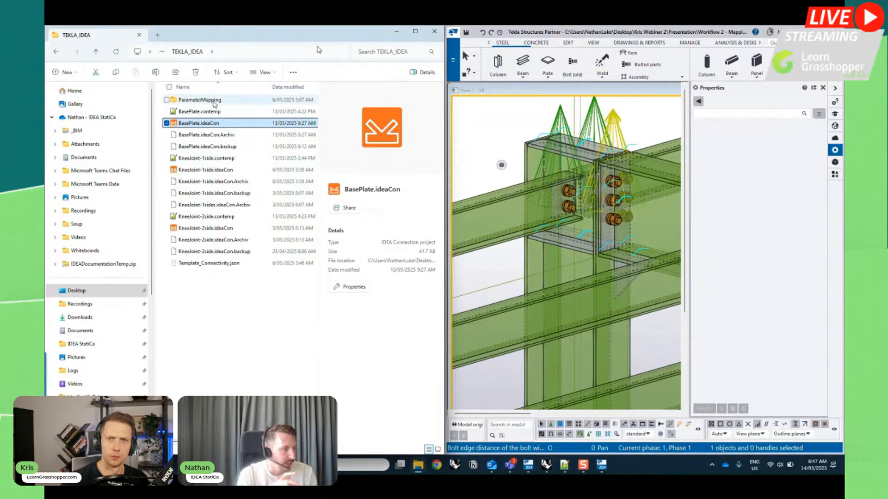
double_click(199, 100)
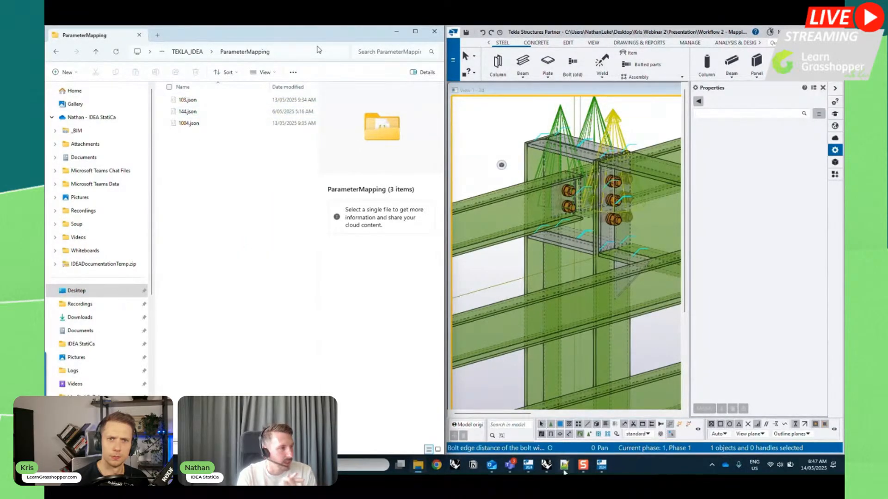
- View 144.json in the text editor, examining the first mapping's sourceKey, ideaKey and converter, then minimize the editor and File Explorer
mouse_move(564, 465)
left_click(562, 398)
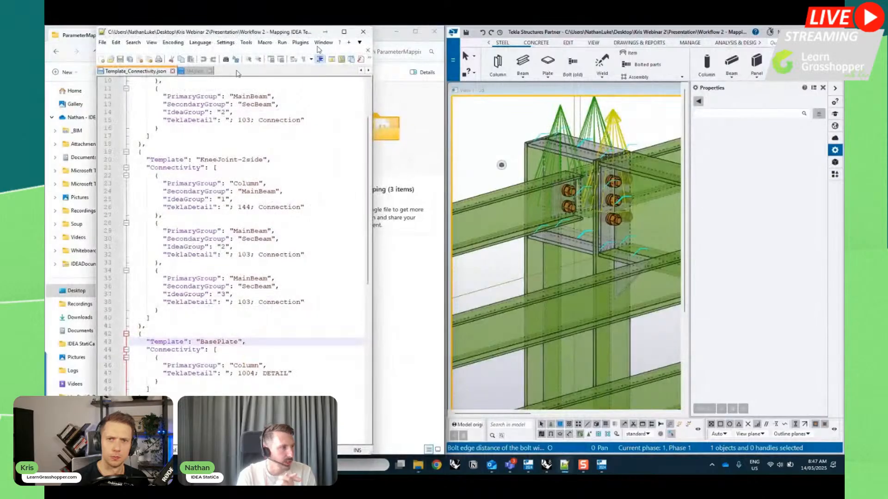
left_click(194, 72)
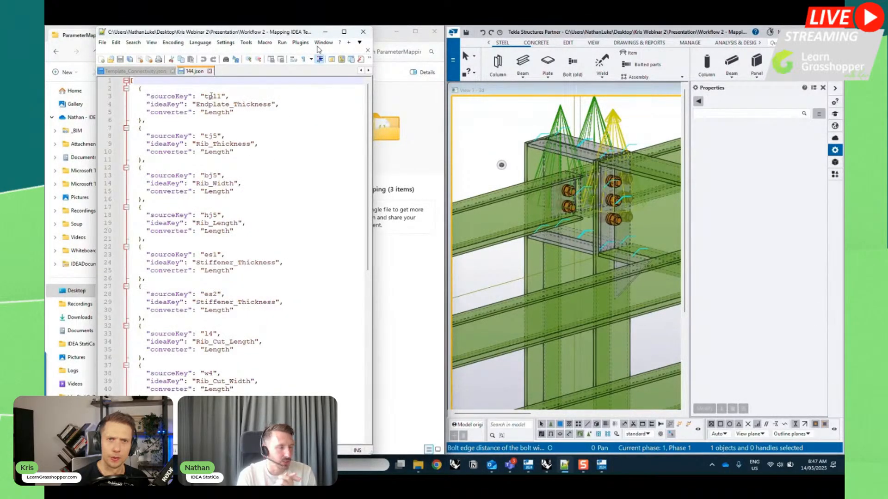
left_click_drag(227, 96, 283, 104)
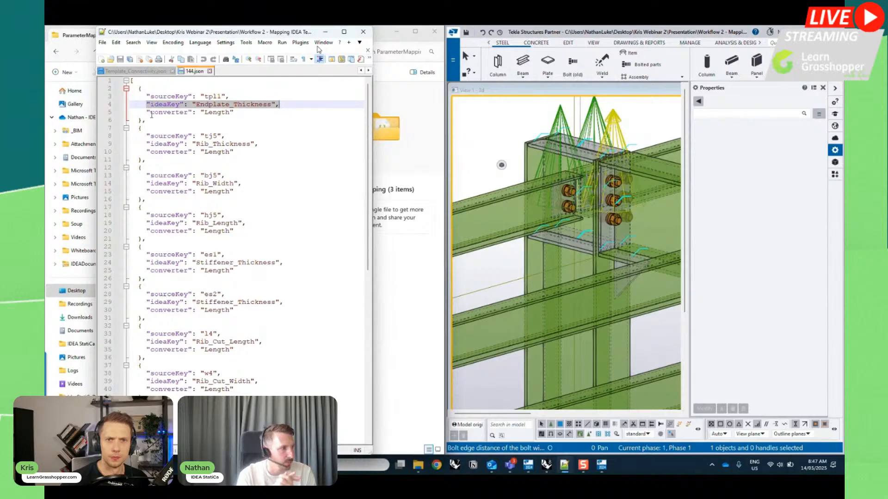
left_click_drag(147, 113, 233, 114)
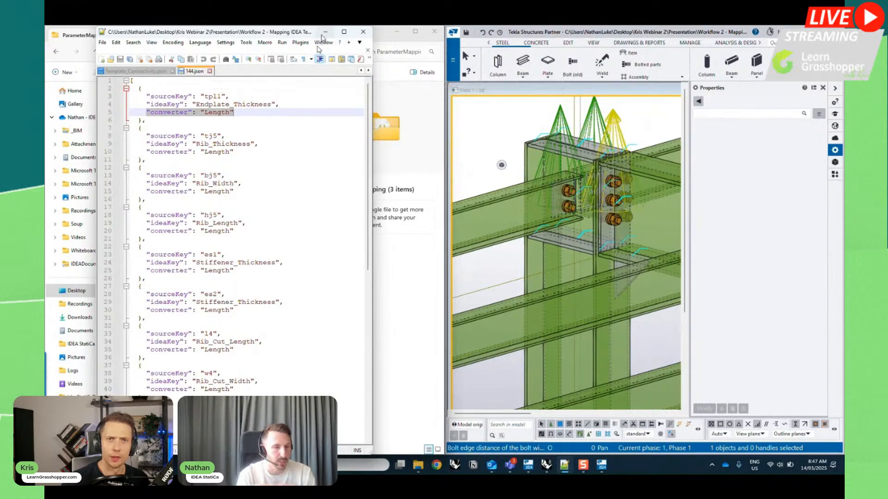
left_click(324, 33)
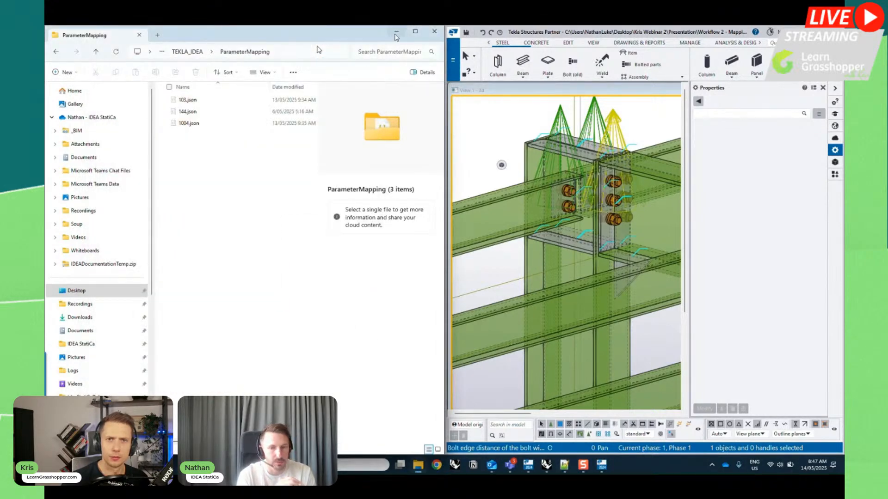
left_click(395, 33)
- Examine the TeklaToIdea component and the panels listing its Idea Key and Idea Value outputs
left_click(331, 239)
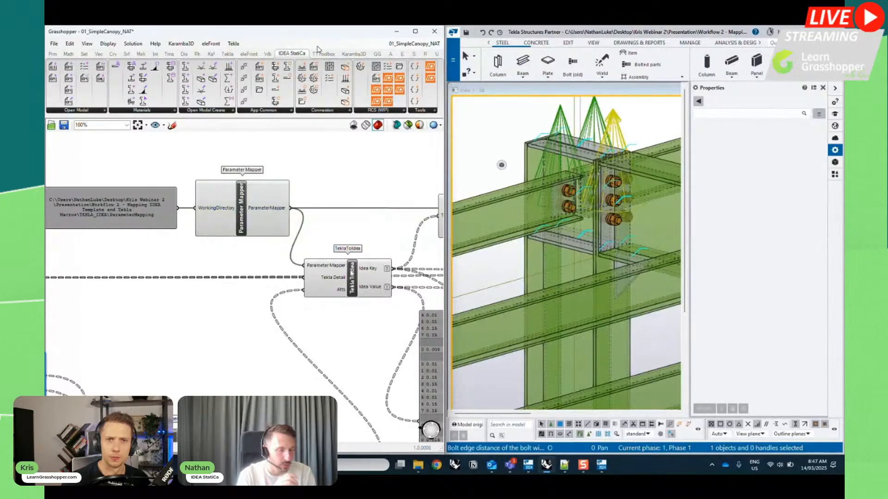
left_click(350, 268)
scroll(344, 266, "up", 1)
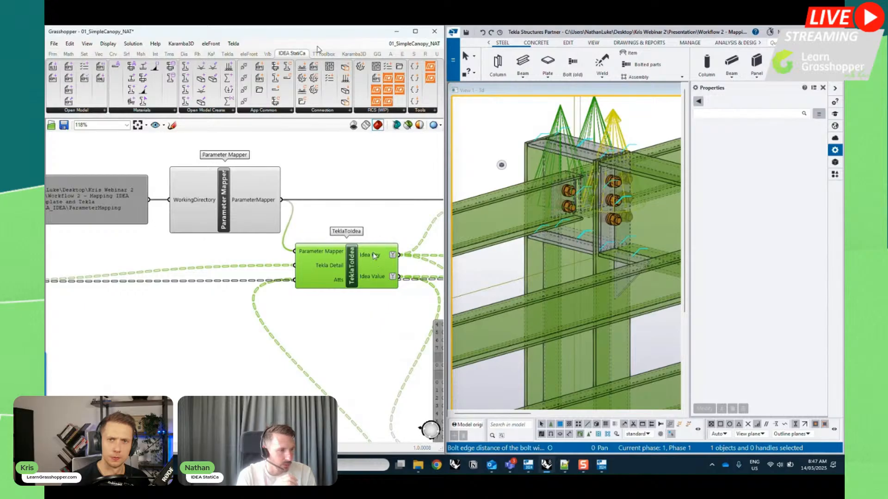
right_click_drag(371, 303, 317, 368)
mouse_move(394, 239)
left_mouse_down()
mouse_move(392, 296)
mouse_move(392, 237)
left_mouse_up()
left_click(313, 209)
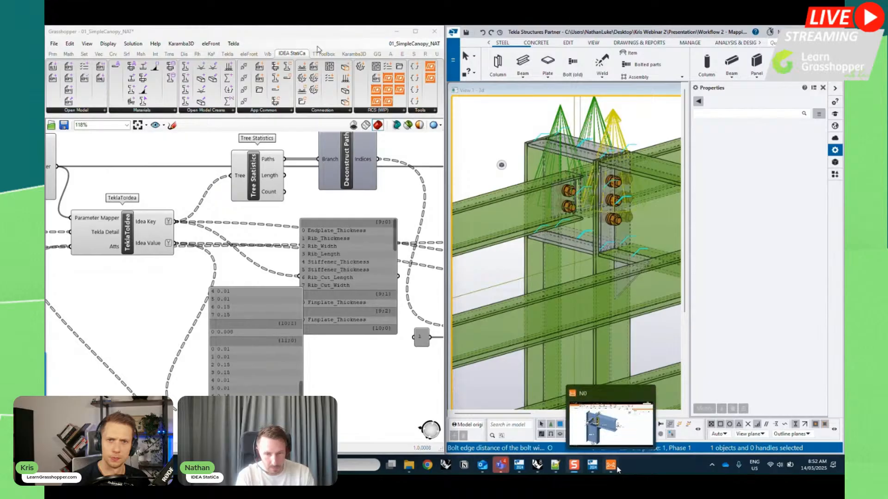
- Switch to IDEA StatiCa Connection, review the knee joint's developer parameters and its Operations parameters, then minimize the window
left_click(617, 466)
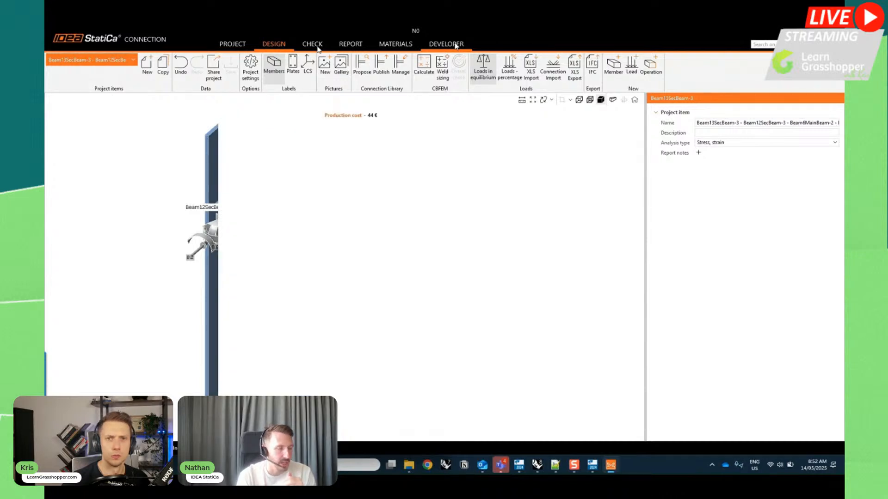
left_click(456, 45)
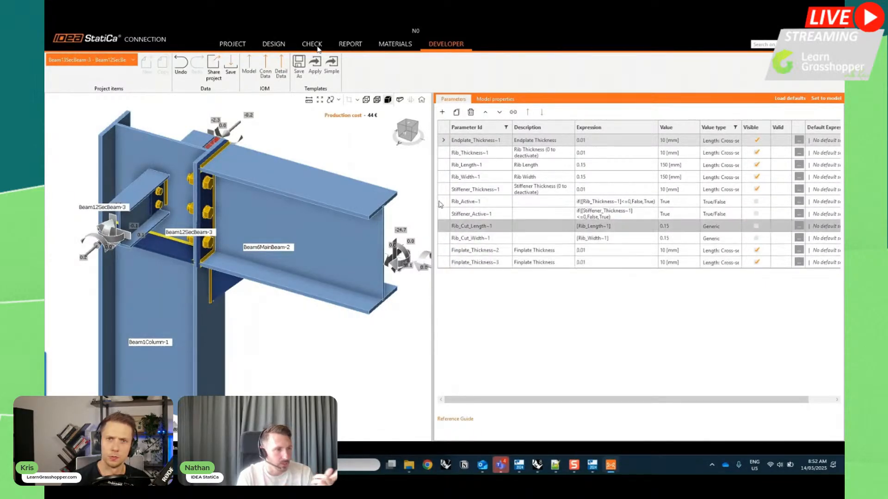
left_click(271, 47)
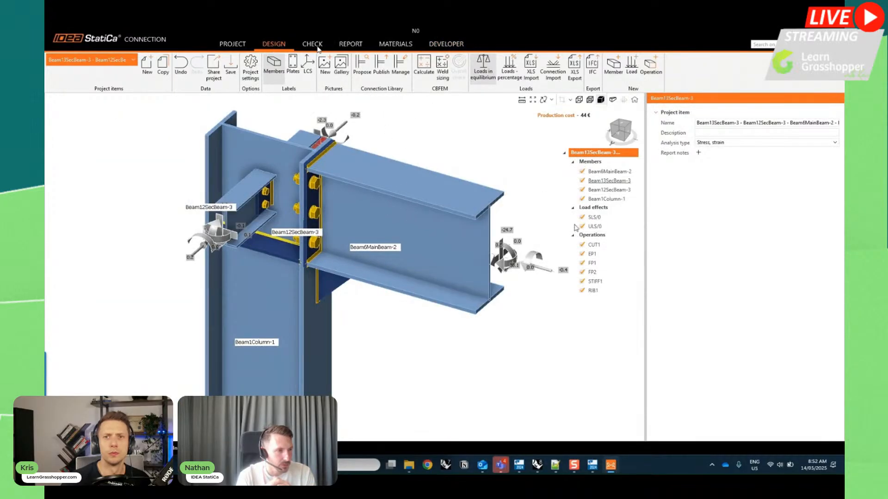
left_click(612, 237)
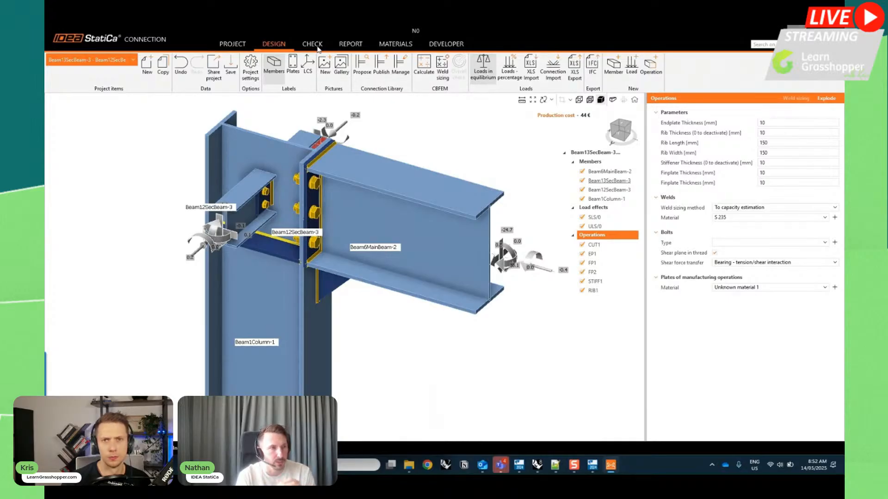
key("super+Down")
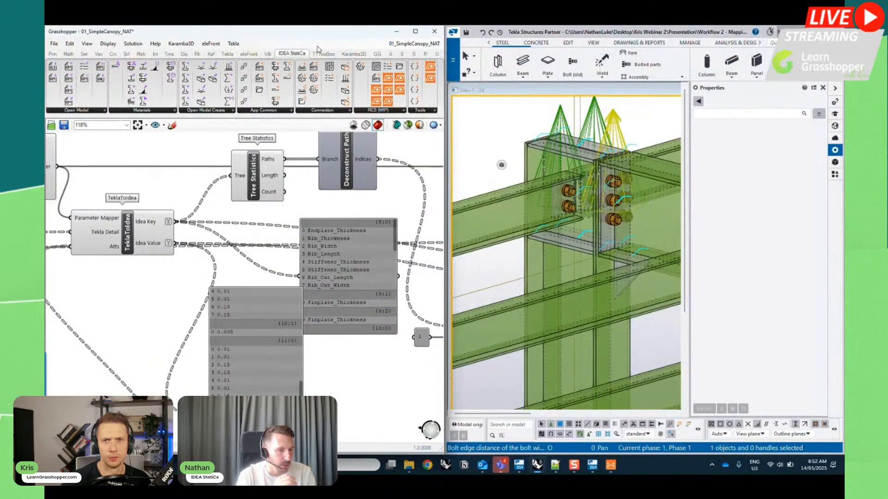
- Trace the Grasshopper definition from TeklaToIdea back to the Create Project from IOM (Model) component and examine its inputs
scroll(372, 338, "down", 1)
right_click_drag(155, 293, 273, 317)
scroll(264, 244, "up", 1)
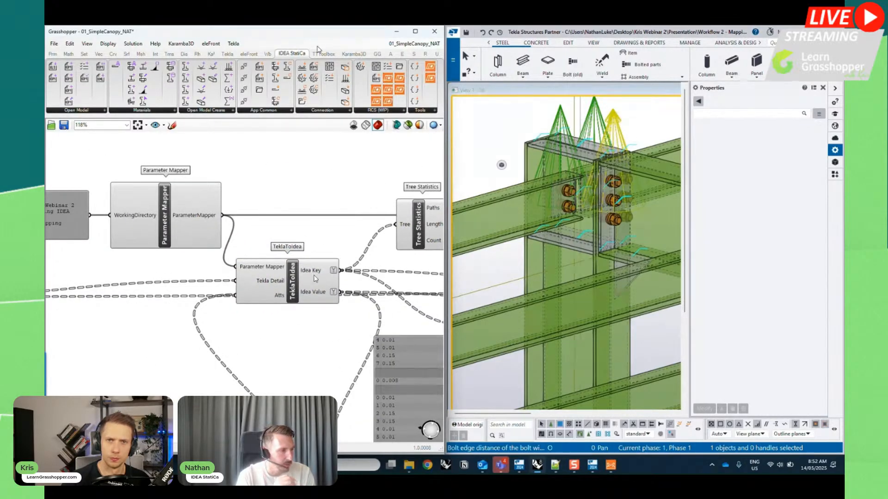
scroll(339, 239, "down", 3)
right_click_drag(377, 226, 353, 230)
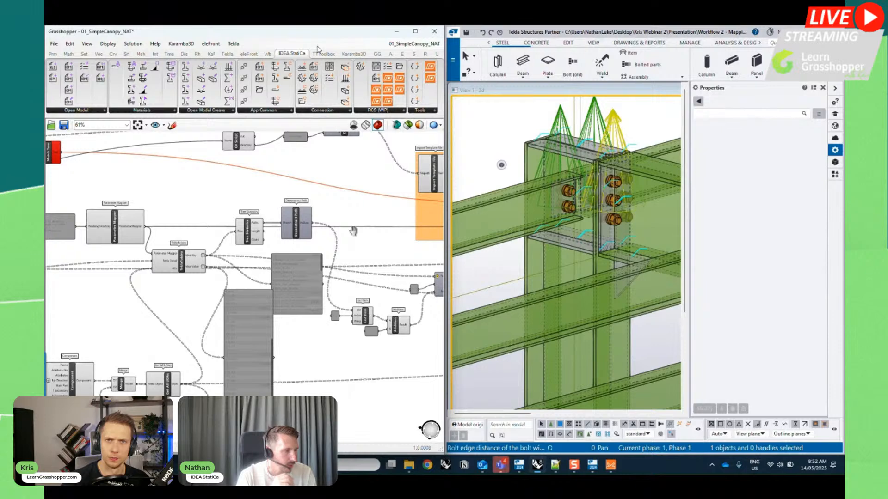
scroll(366, 254, "down", 1)
right_click_drag(192, 209, 346, 295)
right_click_drag(158, 218, 296, 248)
scroll(150, 207, "up", 3)
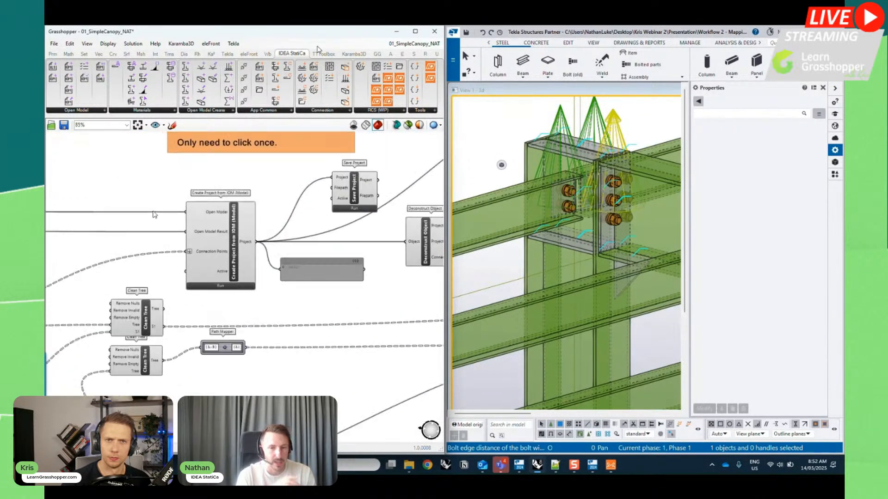
right_click_drag(152, 185, 223, 175)
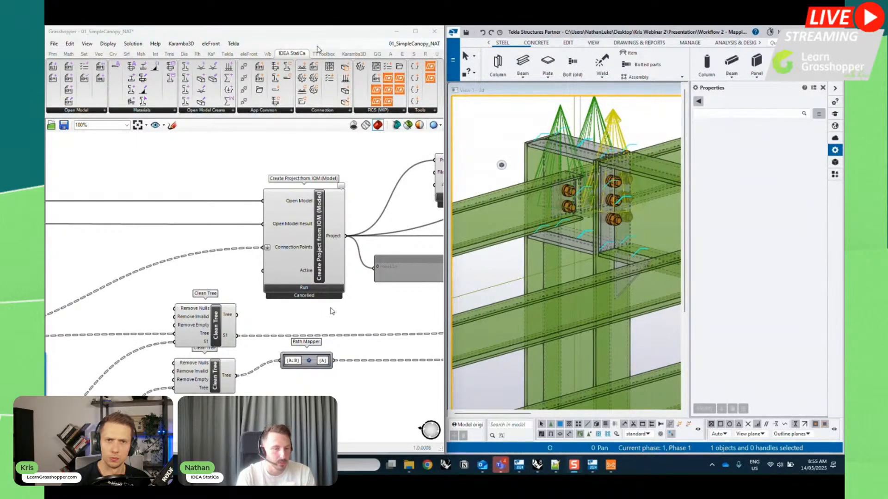
- Look through the App Common components, start the IDEA StatiCa API with the Connection Service Runner component, and minimize its console window
left_click(321, 253)
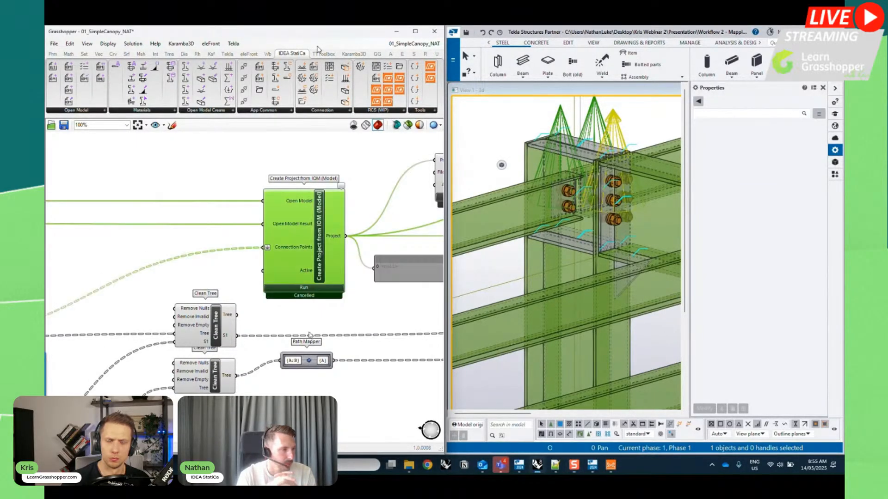
scroll(310, 335, "down", 2)
right_click_drag(335, 261, 312, 315)
scroll(345, 203, "up", 3)
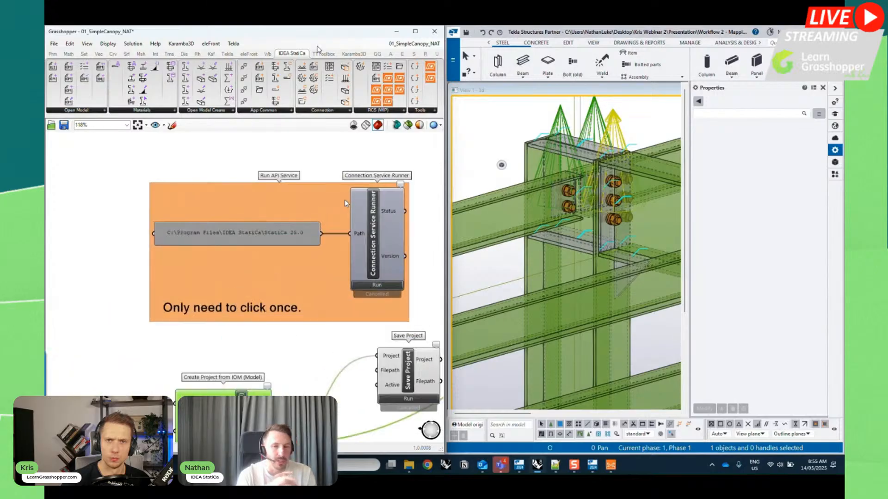
scroll(345, 200, "up", 1)
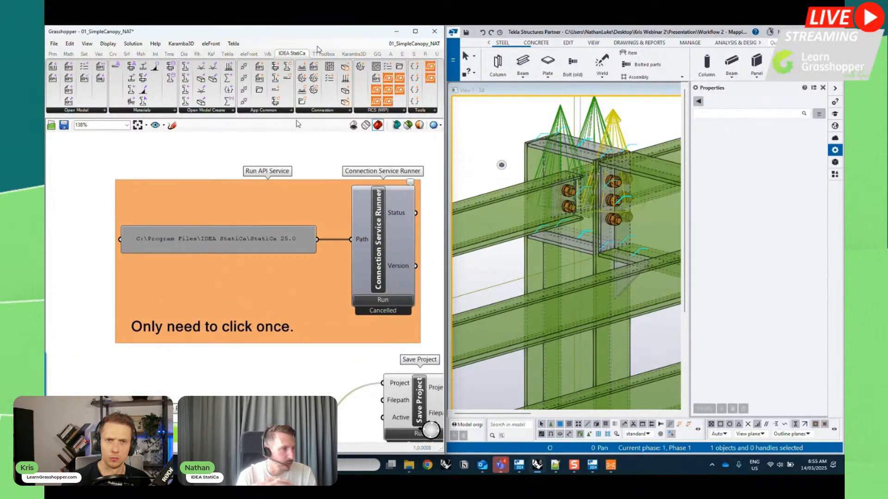
left_click(285, 112)
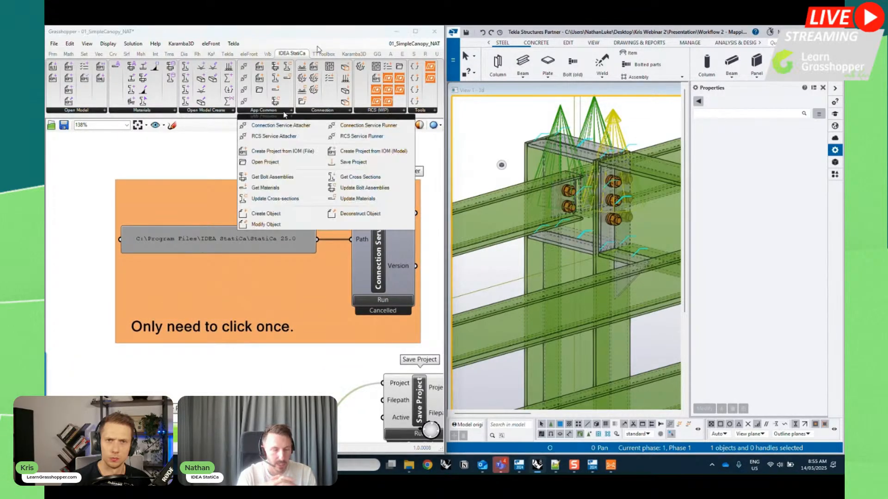
left_click(184, 155)
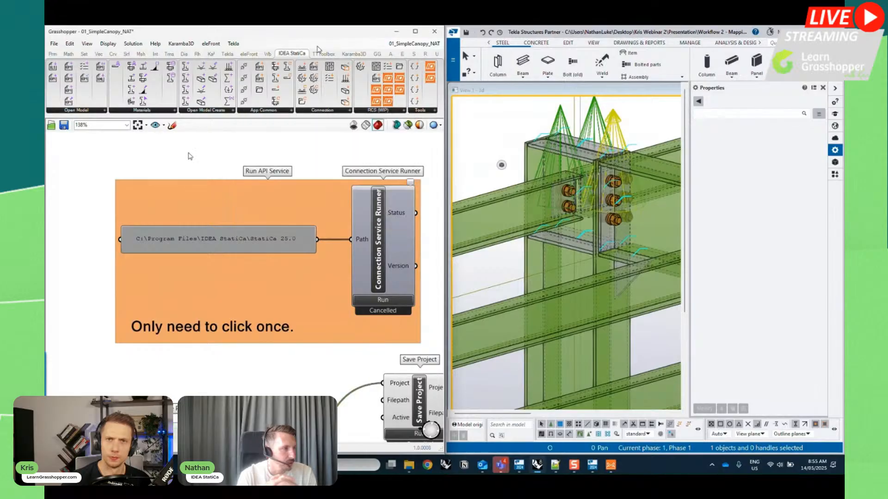
left_click(384, 303)
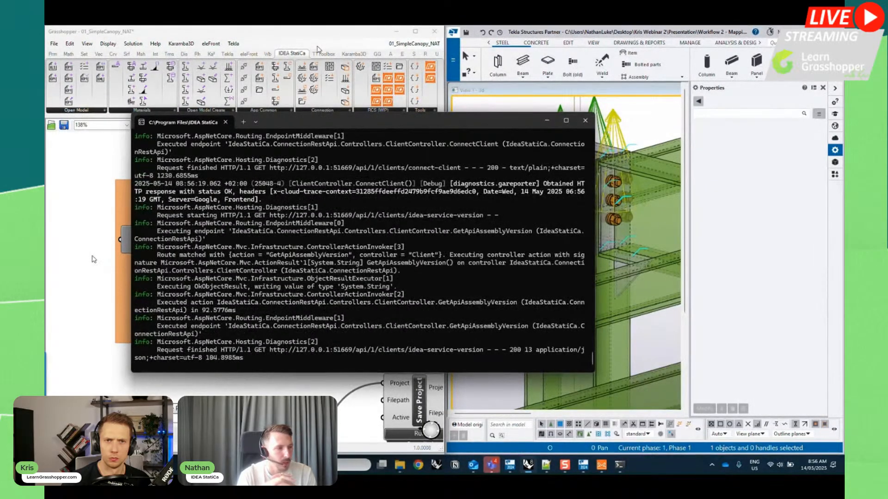
left_click(546, 120)
- Run the Create Project from IOM (Model) component to generate the IDEA connection project
scroll(324, 263, "down", 2)
right_click_drag(323, 309, 374, 239)
scroll(300, 340, "up", 1)
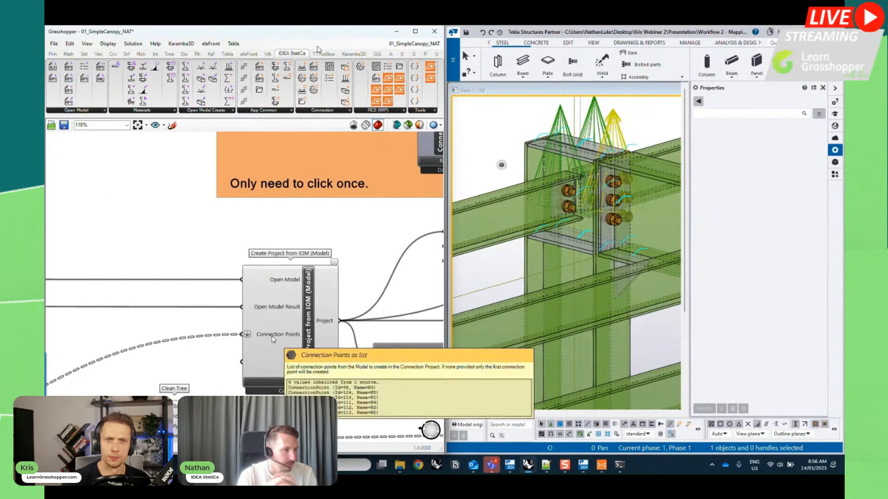
left_click(314, 383)
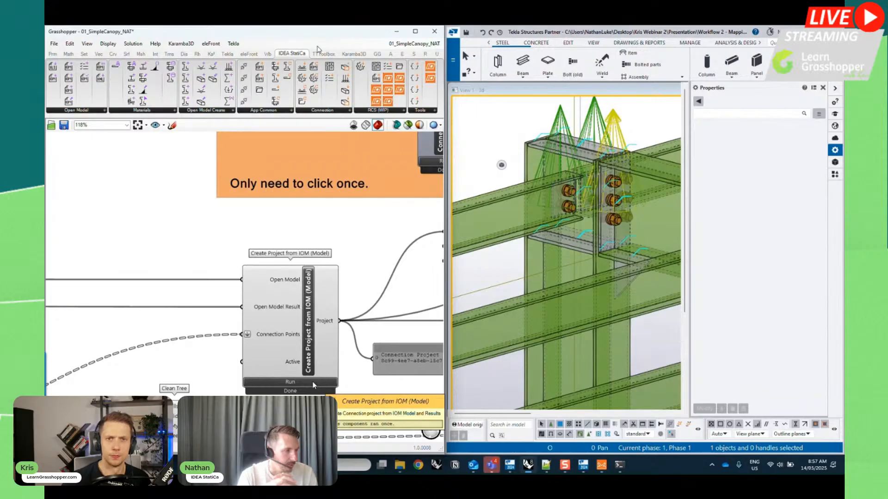
- Examine the created project's output, its deconstructed Connections list, and the panel of concatenated template file paths
right_click_drag(377, 393, 298, 392)
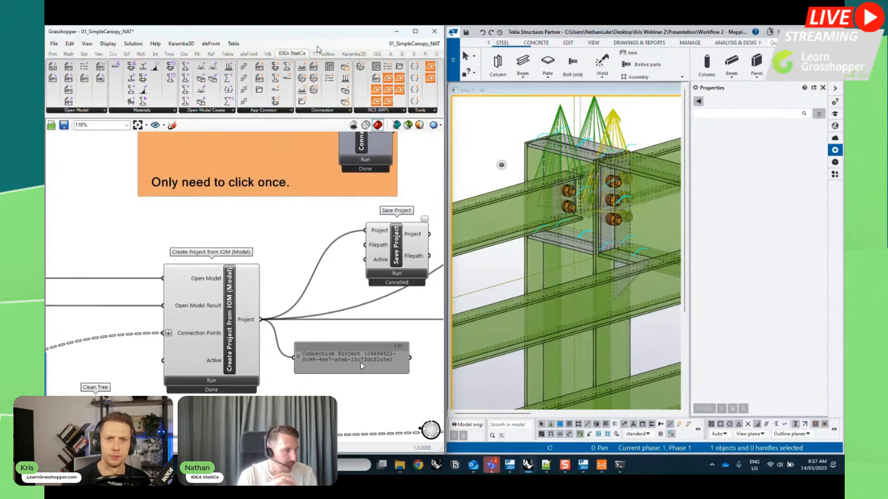
scroll(329, 337, "down", 2)
right_click_drag(378, 389, 237, 350)
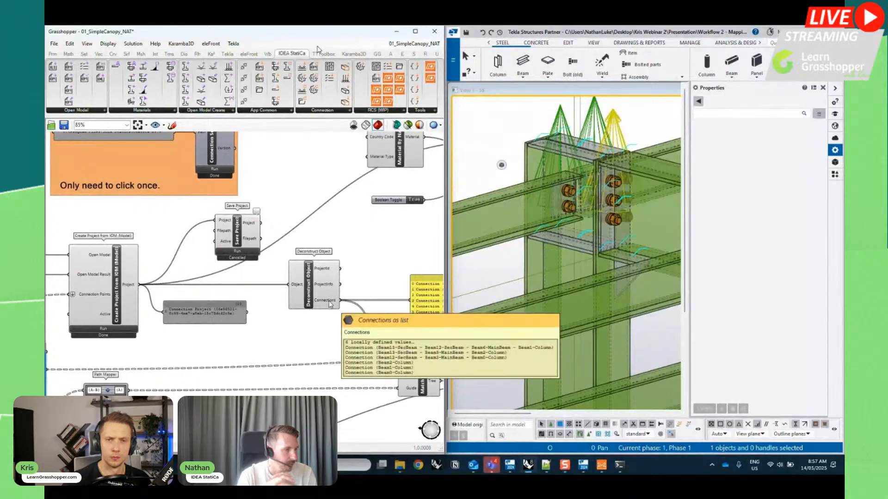
right_click_drag(327, 327, 252, 339)
scroll(365, 310, "up", 2)
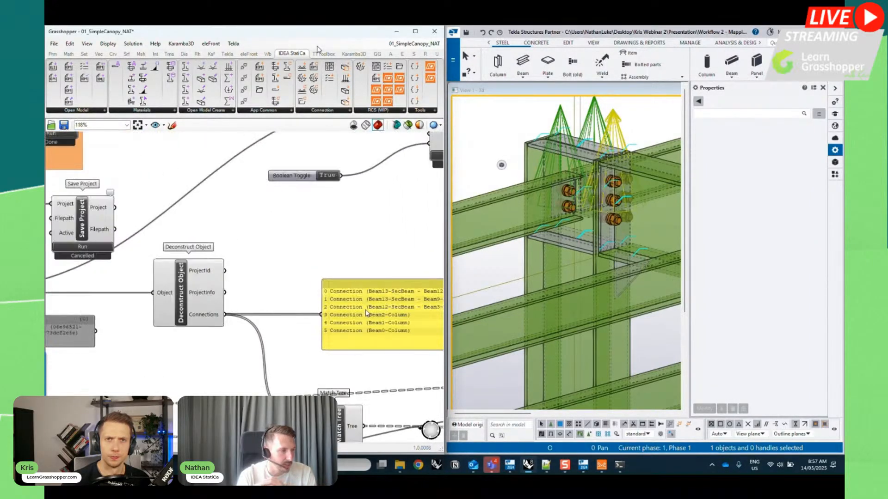
scroll(220, 304, "down", 3)
right_click_drag(360, 387, 165, 346)
scroll(166, 343, "down", 2)
right_click_drag(364, 348, 194, 344)
scroll(316, 344, "up", 2)
scroll(375, 287, "up", 2)
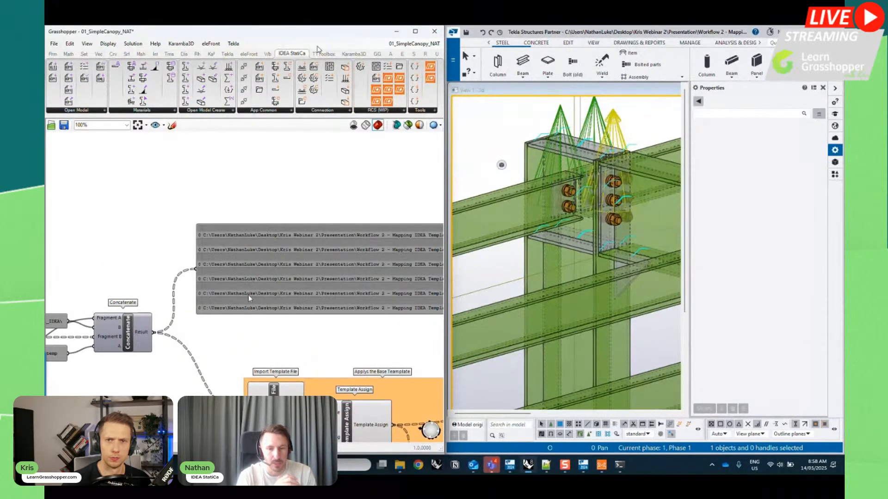
- Run the Apply Template component to apply the imported base templates to the connections
right_click_drag(314, 354, 235, 251)
scroll(235, 251, "down", 2)
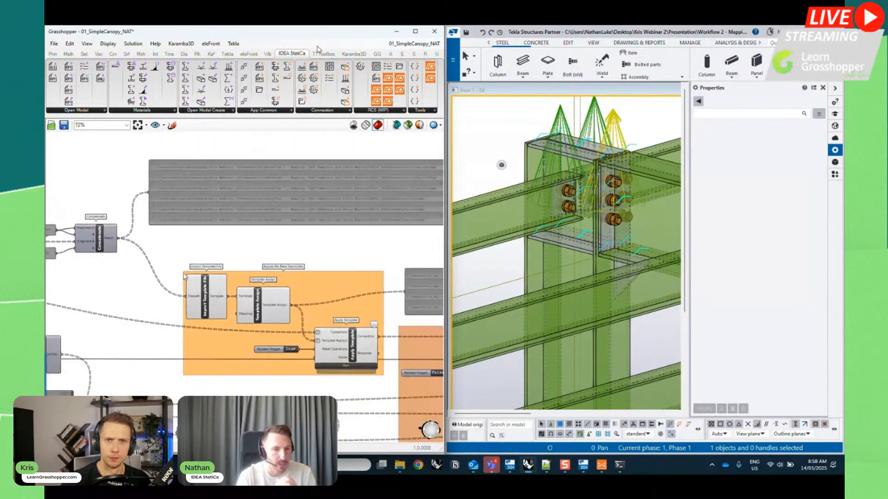
scroll(385, 316, "up", 2)
right_click_drag(394, 299, 402, 291)
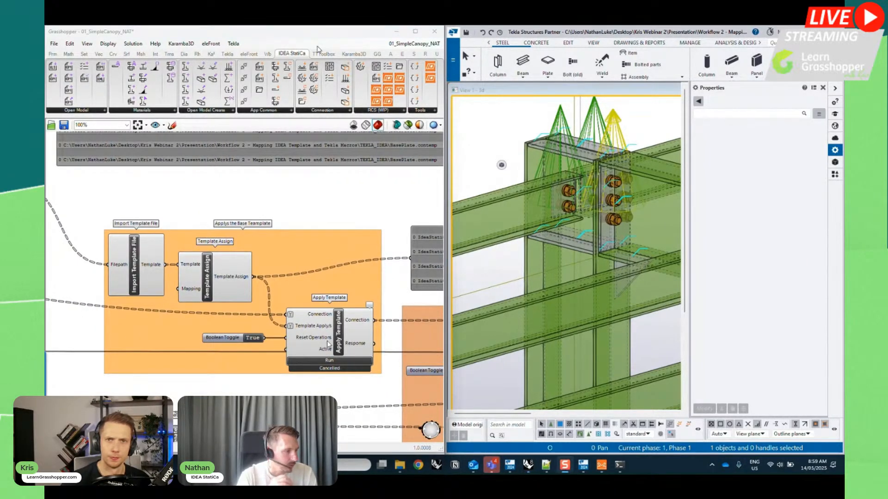
left_click(340, 332)
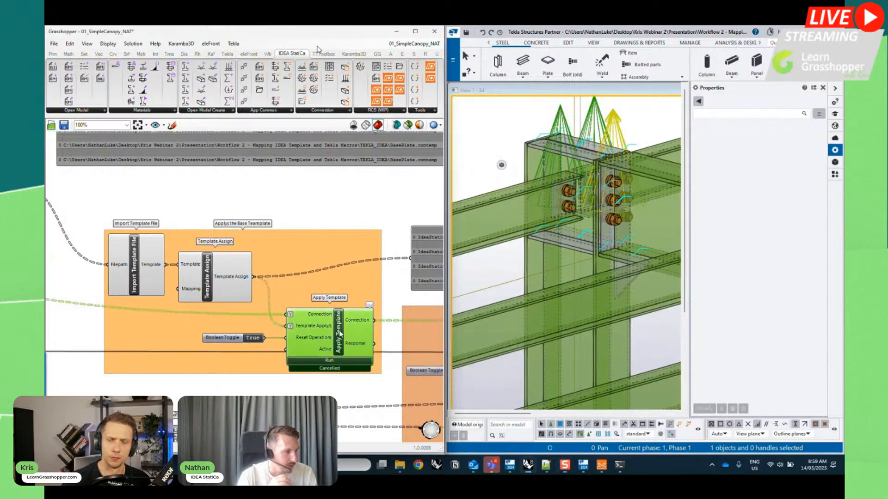
left_click(348, 360)
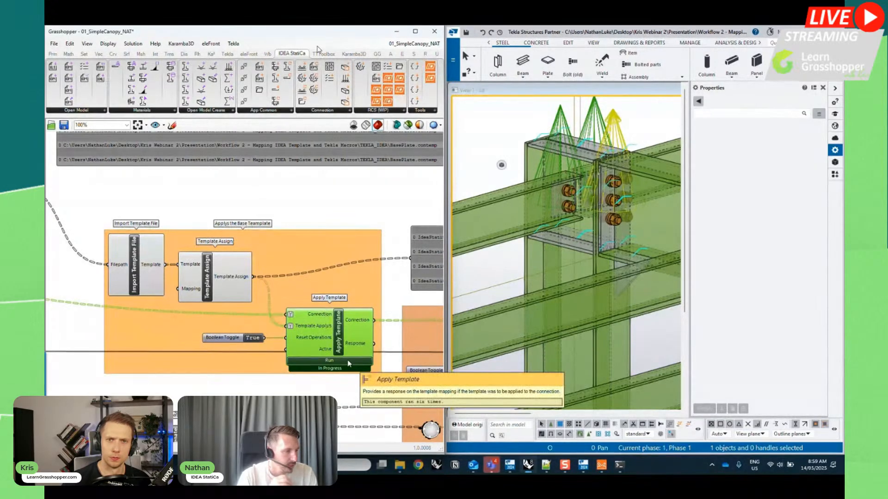
left_click(339, 361)
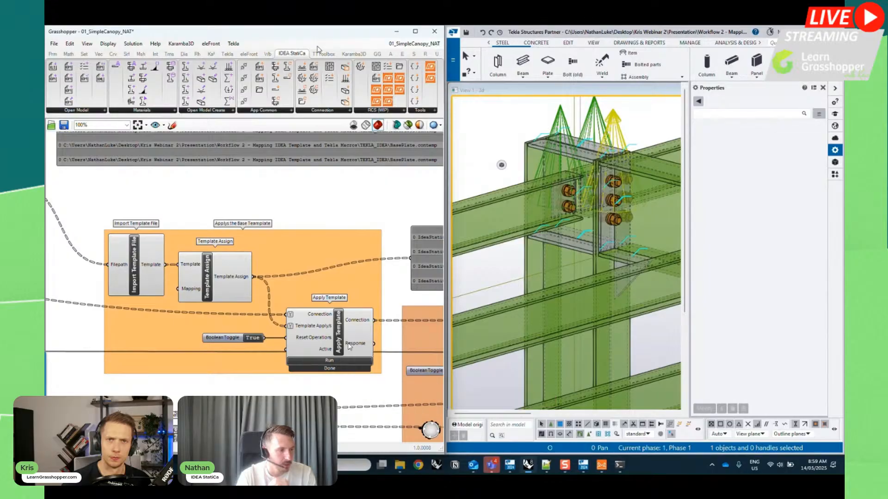
mouse_move(357, 324)
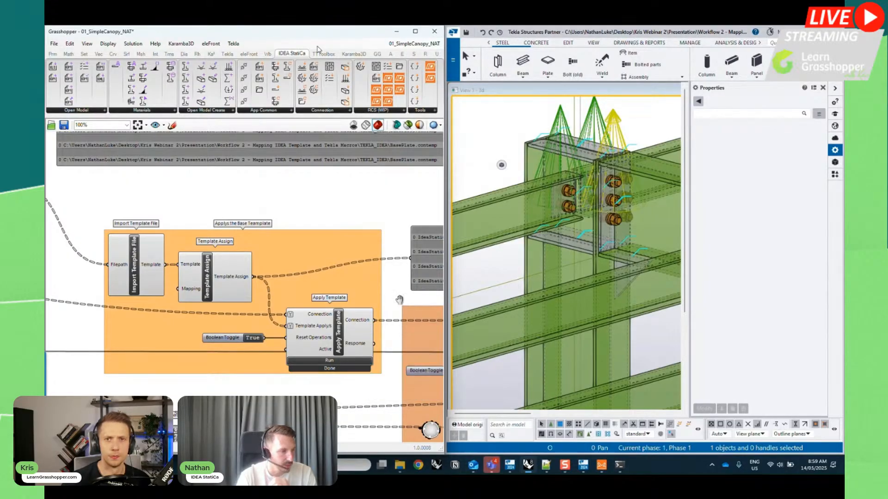
- Run the Get Parameters component to retrieve the parameters of the templated connections
scroll(369, 298, "down", 4)
scroll(369, 298, "up", 5)
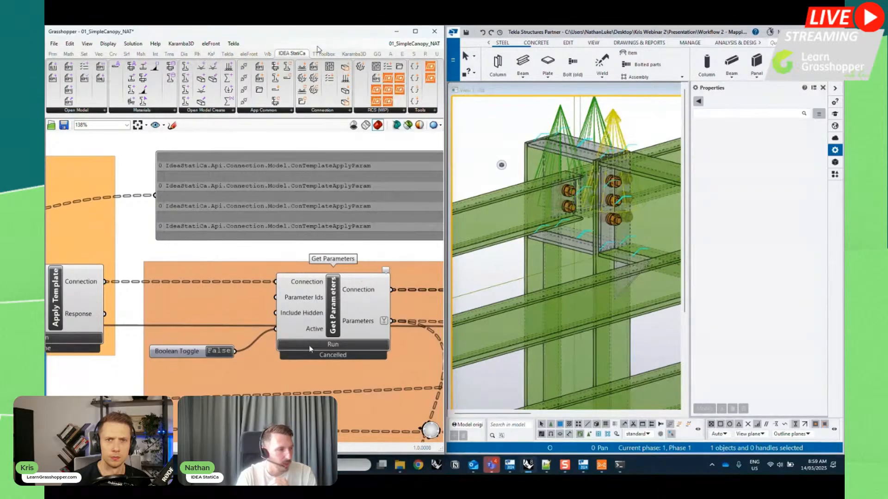
left_click(350, 347)
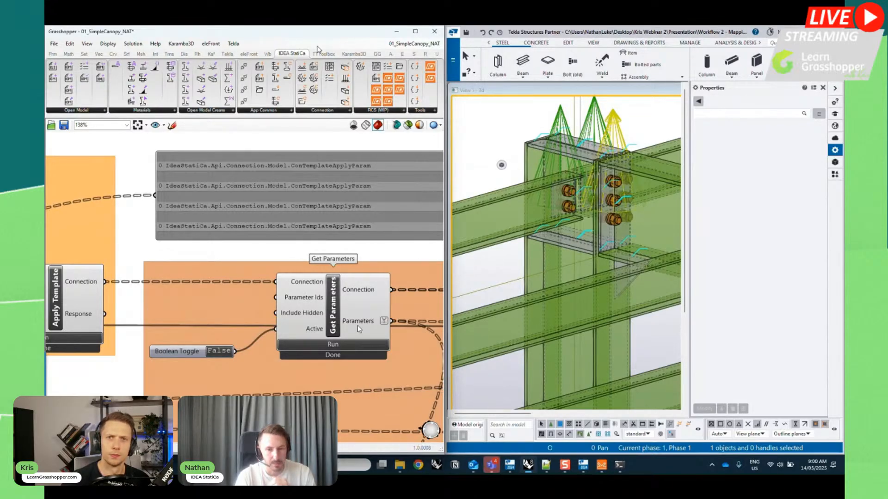
- Trace the parameters through Deconstruct Object into Key/Value Search and examine its inputs and result panel
scroll(354, 315, "down", 3)
scroll(374, 321, "up", 2)
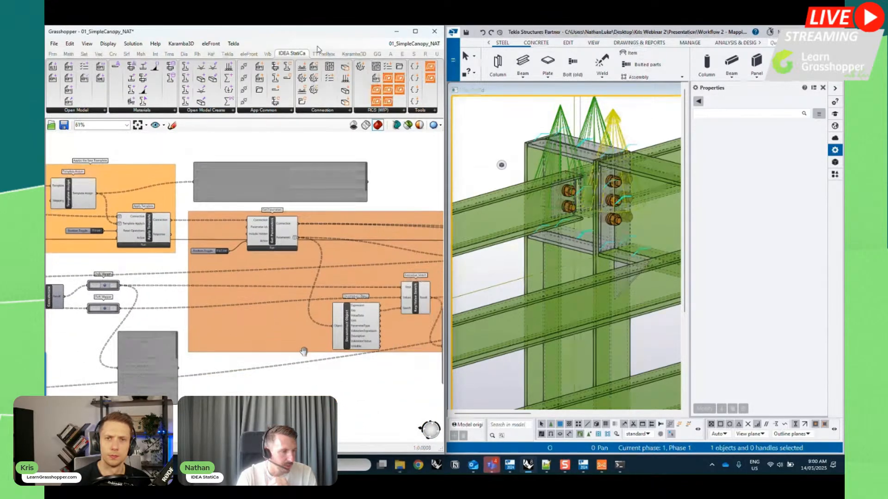
scroll(375, 321, "down", 4)
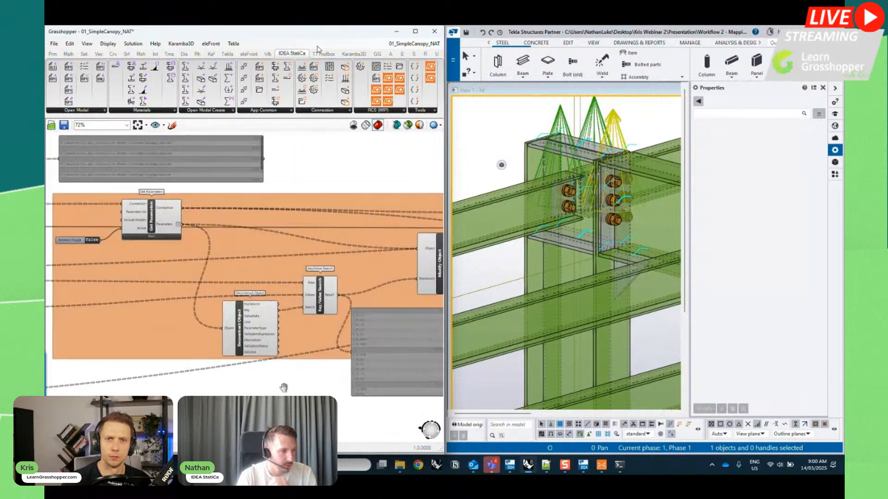
scroll(297, 318, "up", 2)
scroll(298, 317, "up", 3)
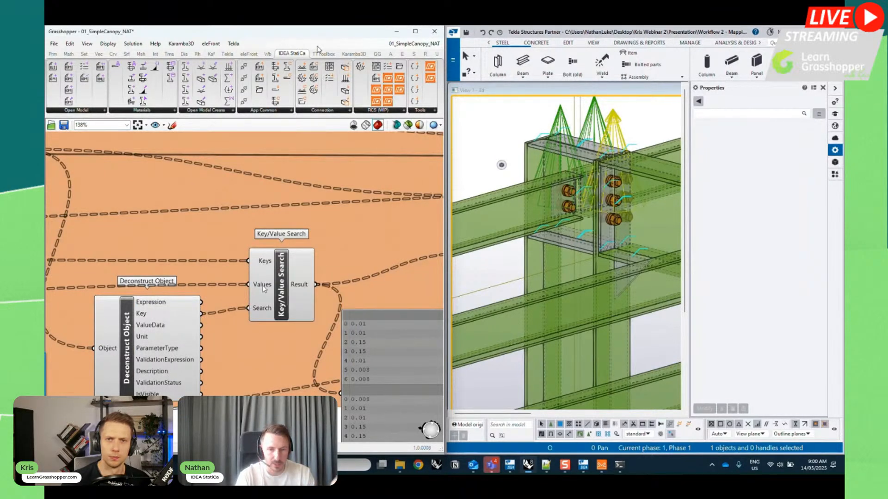
right_click_drag(404, 349, 258, 273)
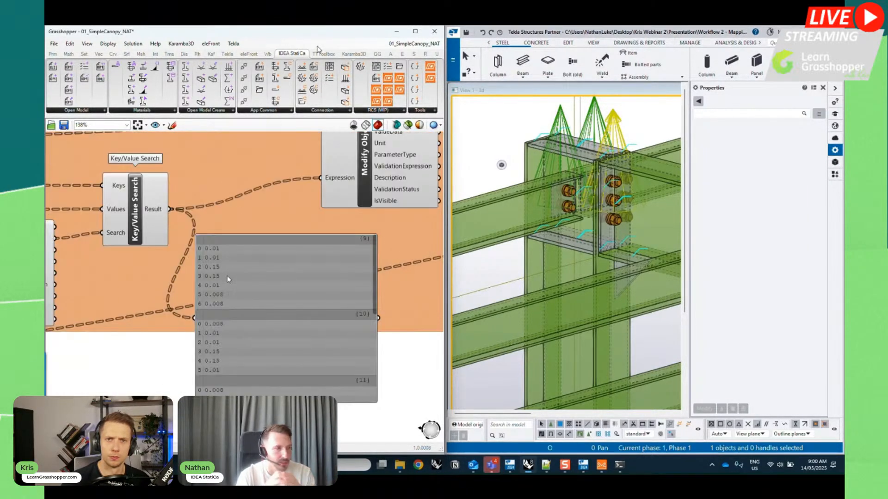
scroll(234, 387, "down", 3)
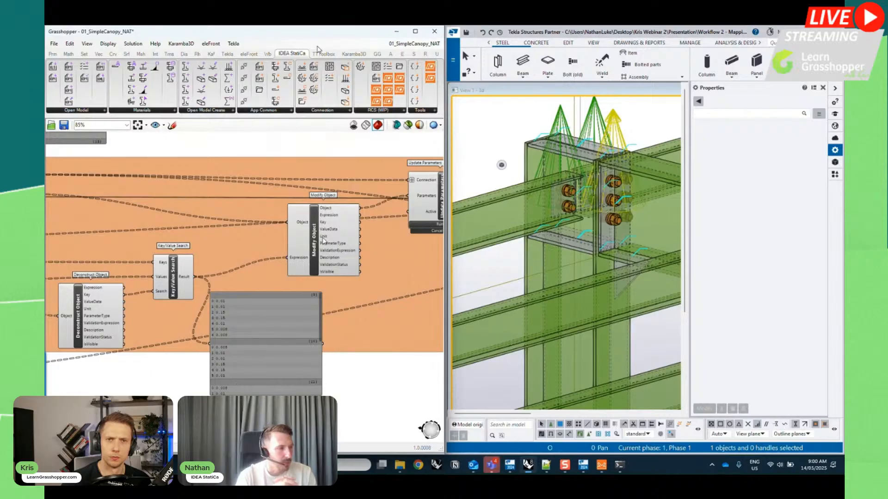
- Wire the Modify Object component's Key output into the panel below it, and replace that with its Expression output
left_click(306, 223)
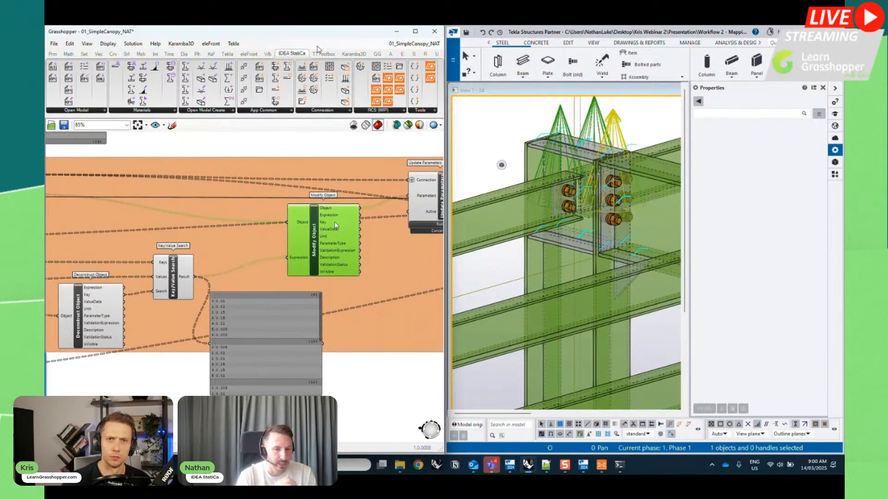
right_click_drag(376, 380, 346, 407)
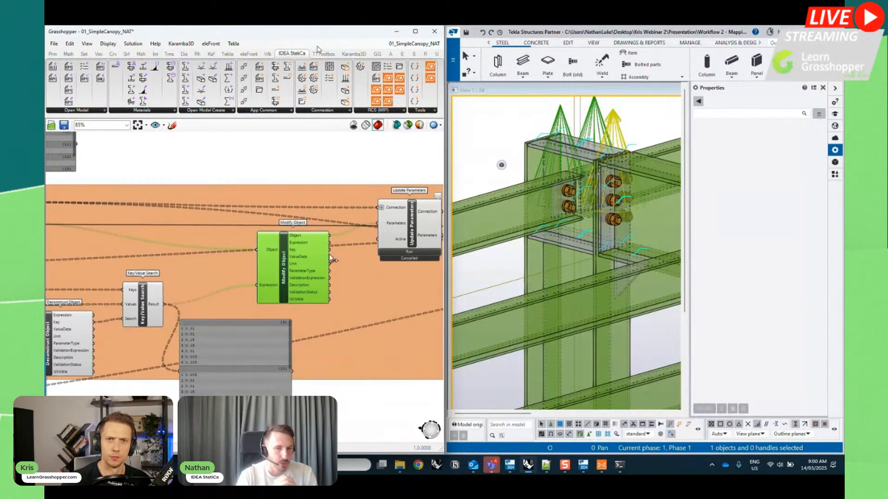
scroll(329, 258, "up", 1)
left_click_drag(329, 249, 174, 377)
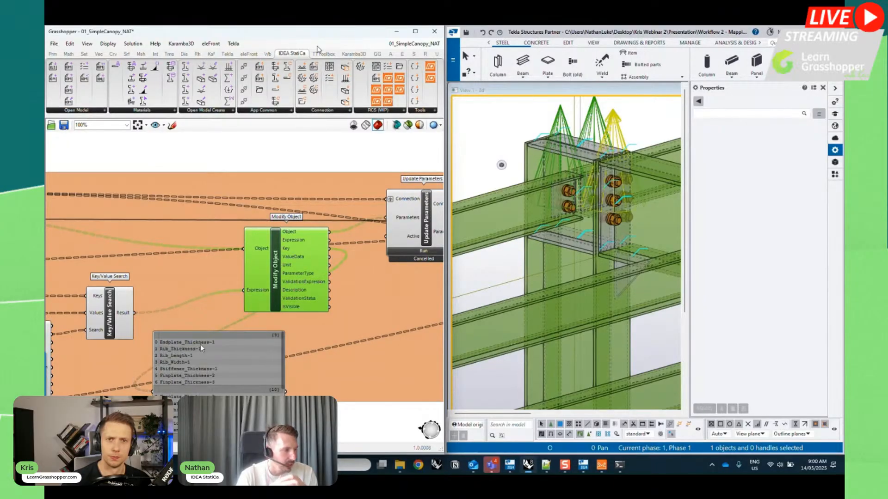
left_click_drag(331, 240, 163, 394)
- Run the Update Parameters component to write the modified parameters to the connections
right_click_drag(346, 427, 322, 437)
scroll(380, 312, "down", 3)
scroll(434, 251, "up", 3)
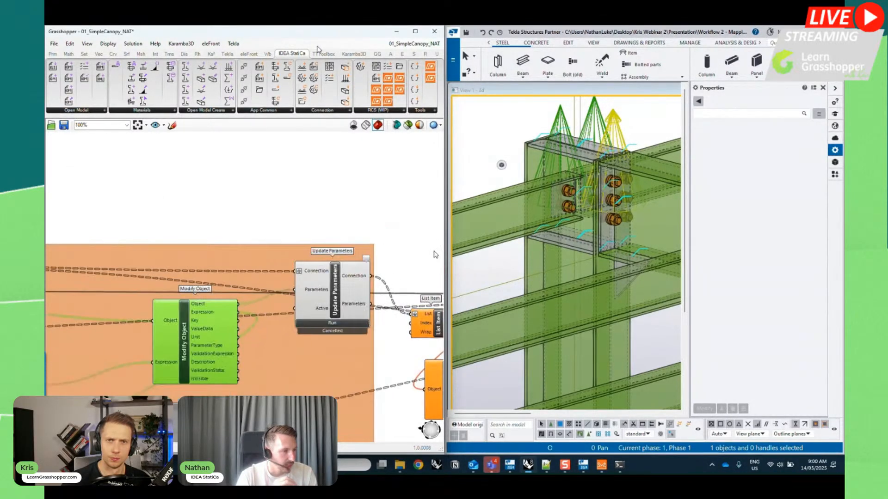
left_click(336, 294)
left_click(348, 323)
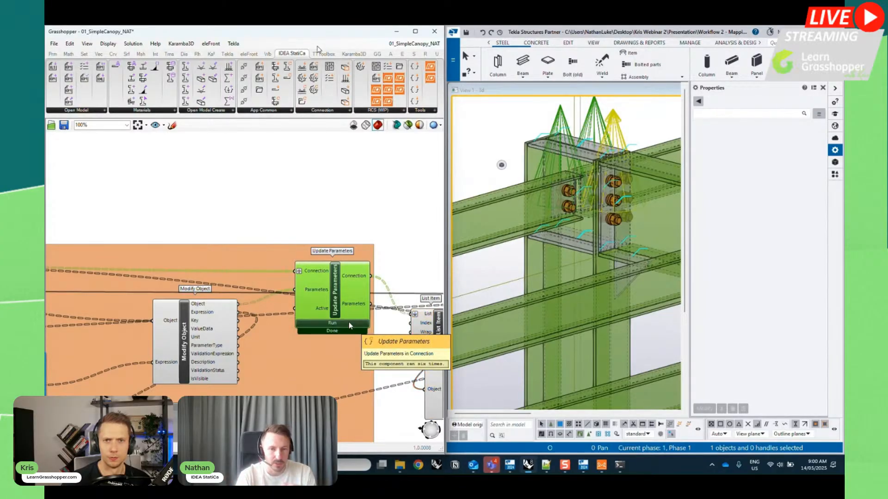
- Save the connection project by running the Save Project component, and switch to project N0 in IDEA StatiCa Connection
scroll(344, 317, "down", 5)
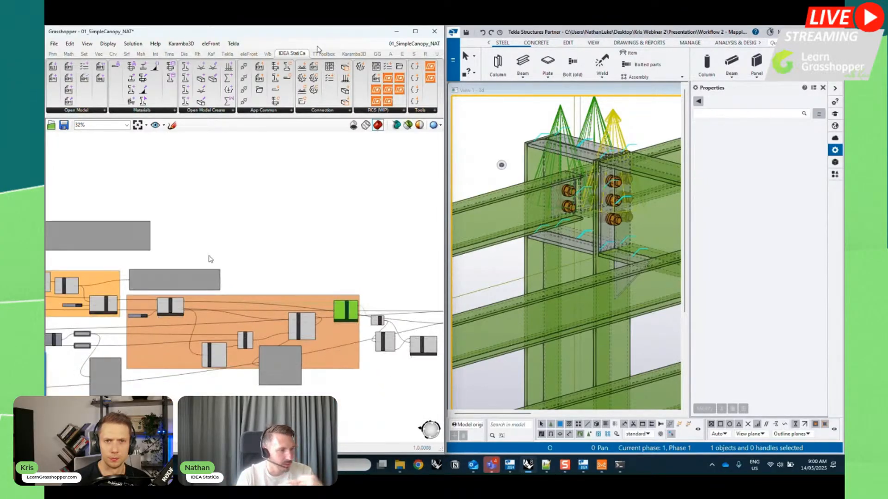
scroll(137, 247, "up", 5)
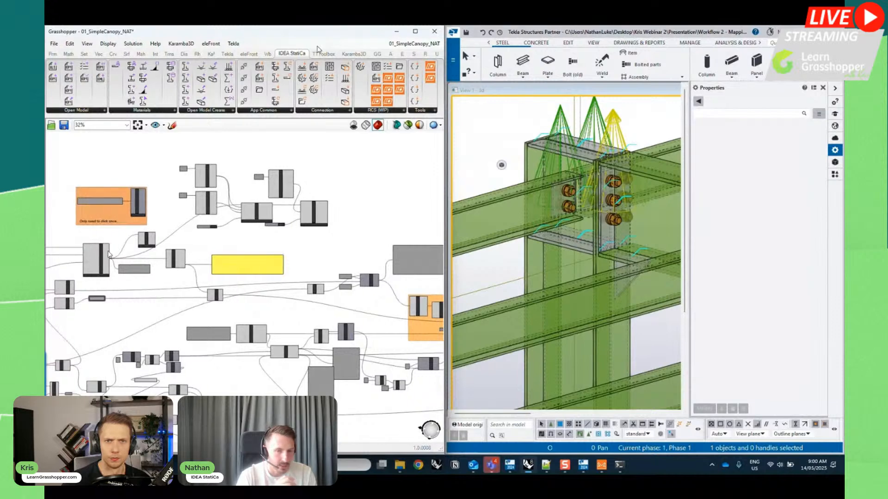
left_click(180, 274)
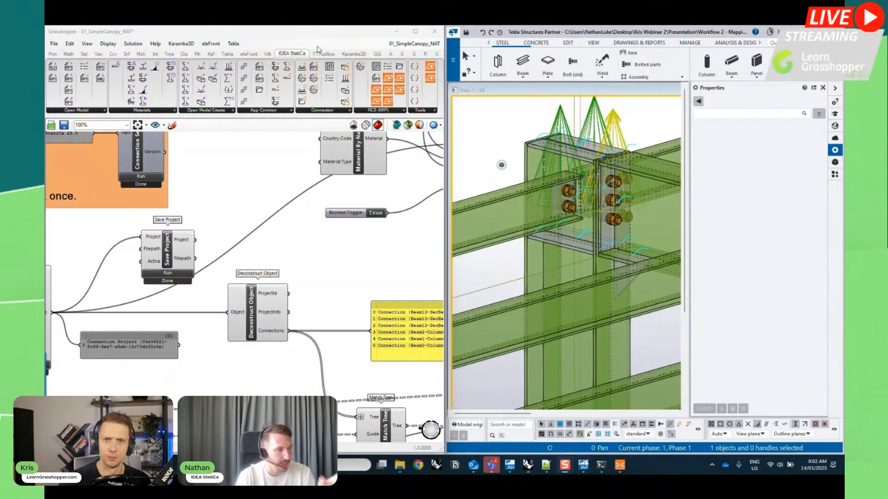
mouse_move(619, 470)
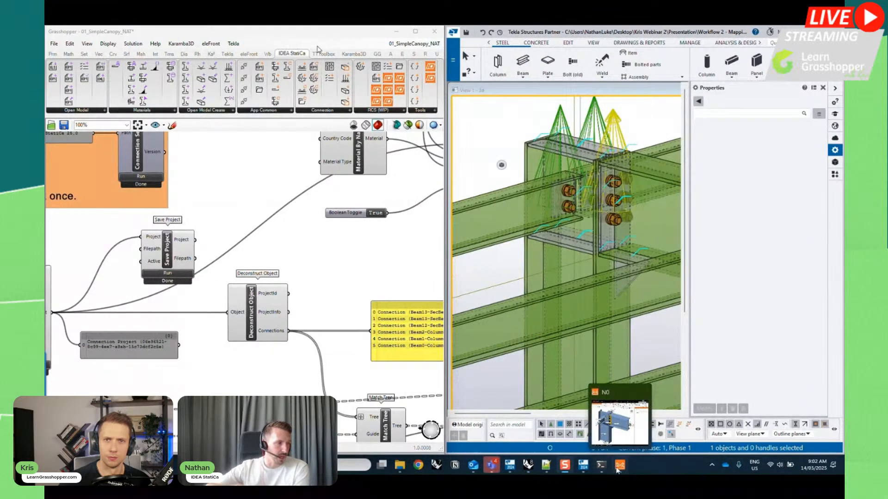
left_click(623, 470)
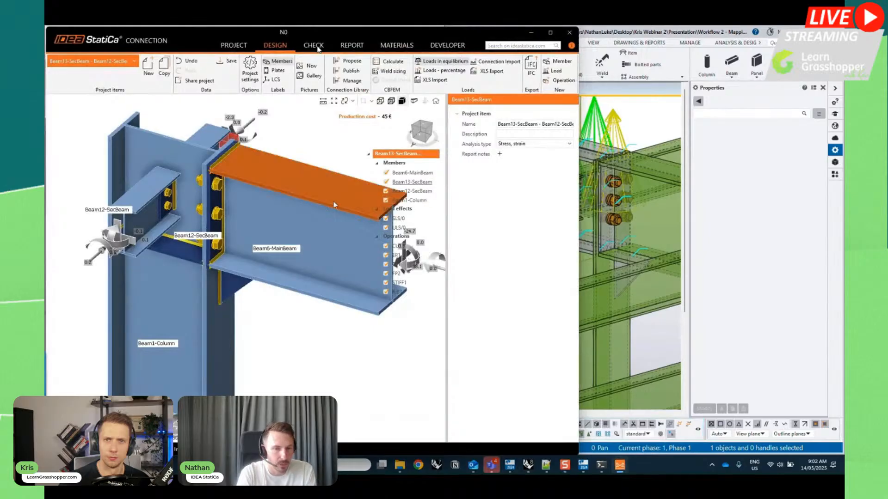
- Examine the operation parameters of the Beam13-SecBeam - Beam12-SecBeam - Beam6-MainBeam - Beam1-Column connection
left_click(123, 63)
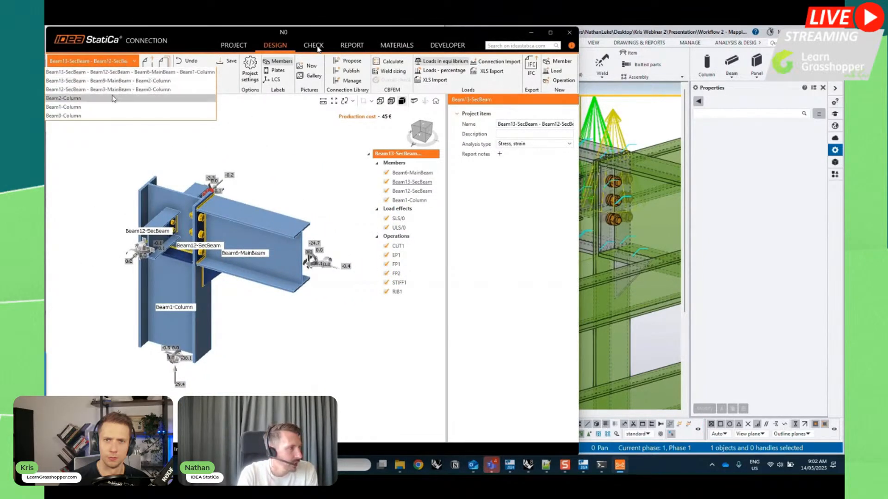
left_click(281, 162)
left_click(410, 237)
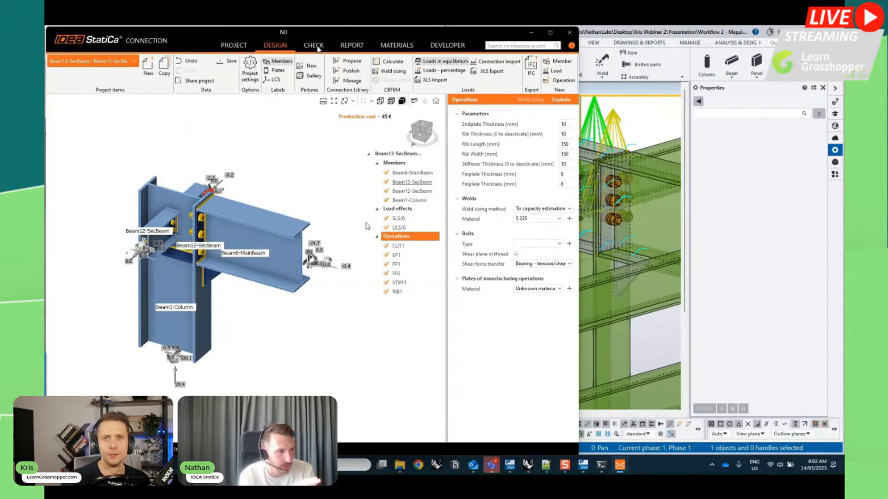
- Open the Beam2-Column base plate connection and examine its operation parameters
left_click(128, 60)
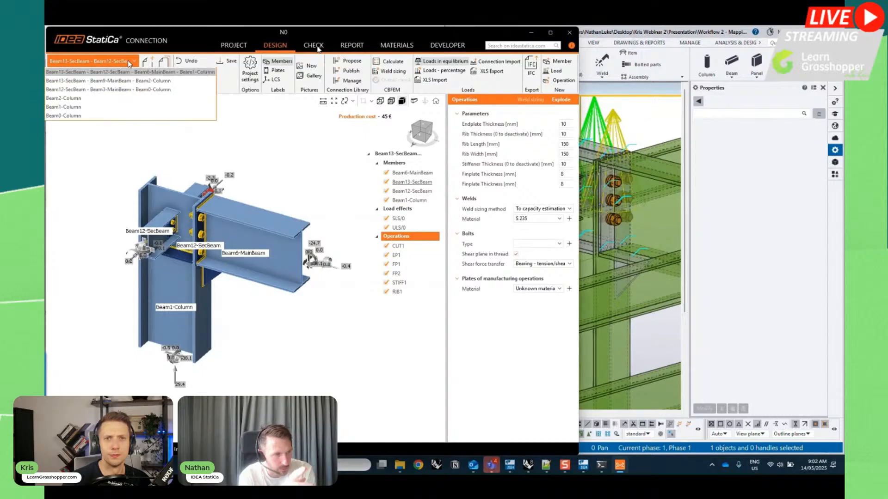
left_click(116, 103)
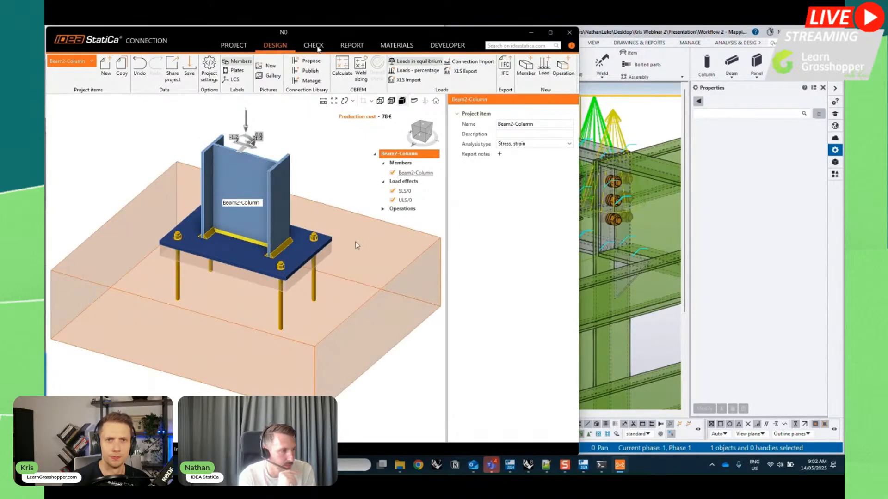
left_click(396, 209)
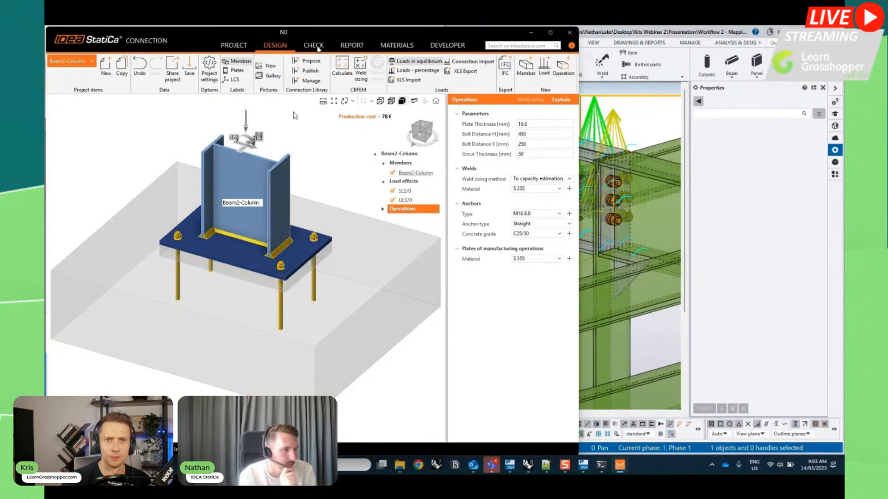
- Return to the connection between Beam6-MainBeam and Beam1-Column, calculate it in the maximized window, and inspect the check results around the rib
left_click(69, 62)
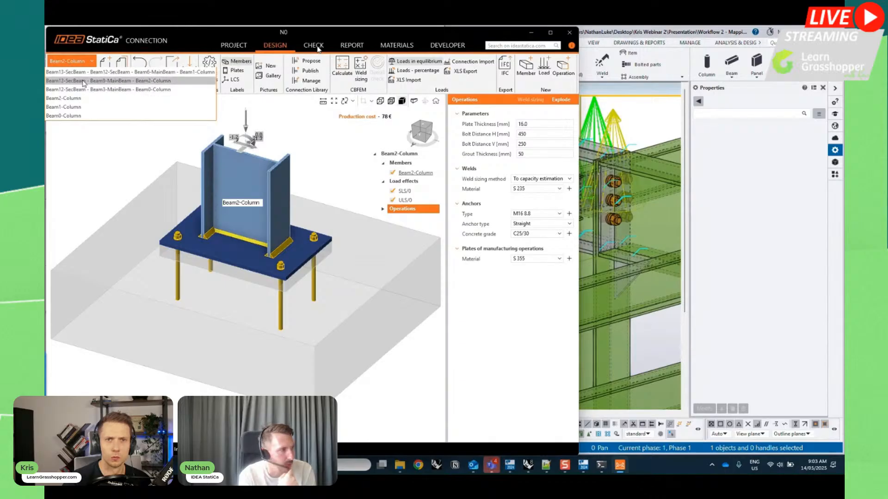
left_click(88, 73)
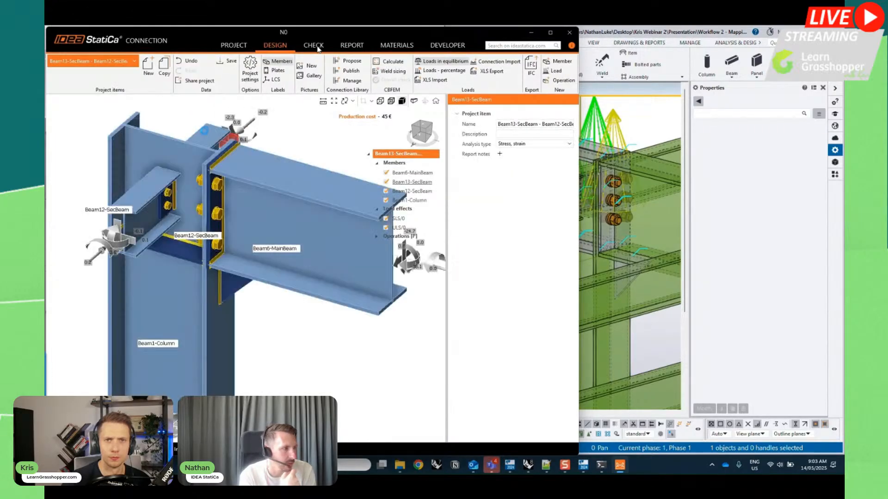
left_click(551, 34)
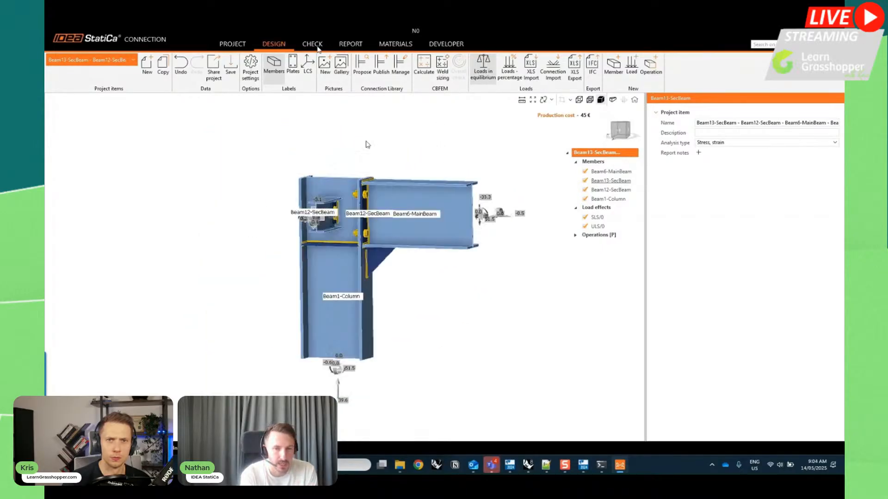
left_click(424, 67)
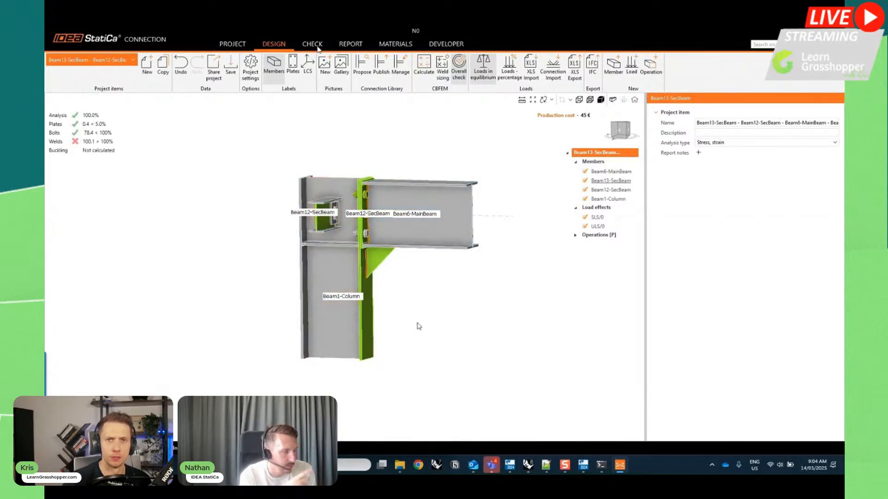
middle_click_drag(419, 326, 411, 292)
scroll(406, 278, "up", 5)
scroll(410, 294, "down", 3)
middle_click_drag(426, 344, 490, 243)
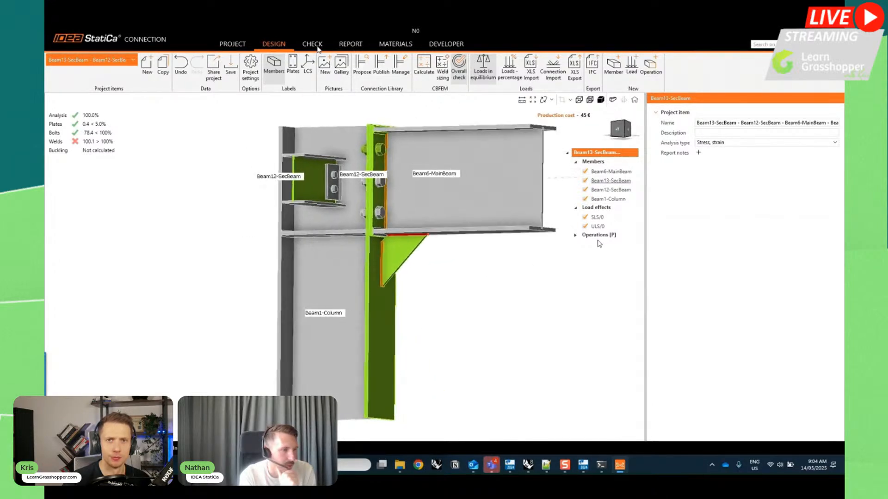
- Set the endplate thickness to 16 mm and both rib length and rib width to 200 mm, and recalculate the connection
left_click(599, 235)
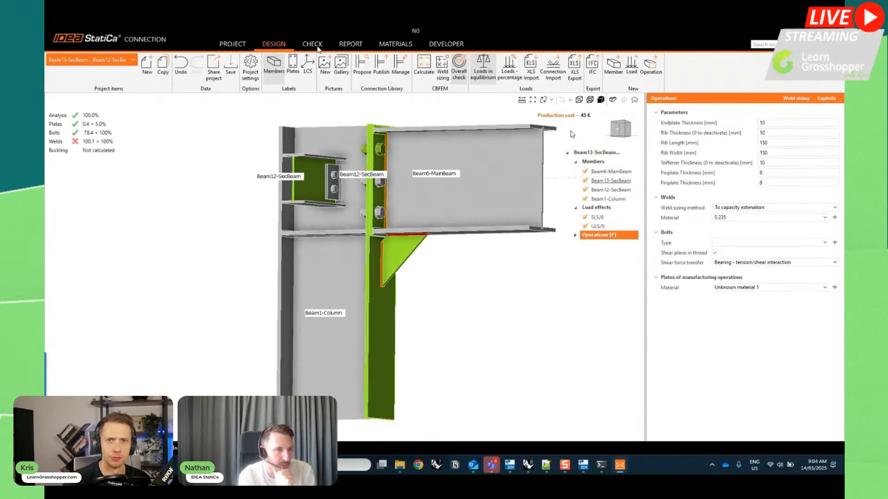
left_click_drag(776, 122, 755, 124)
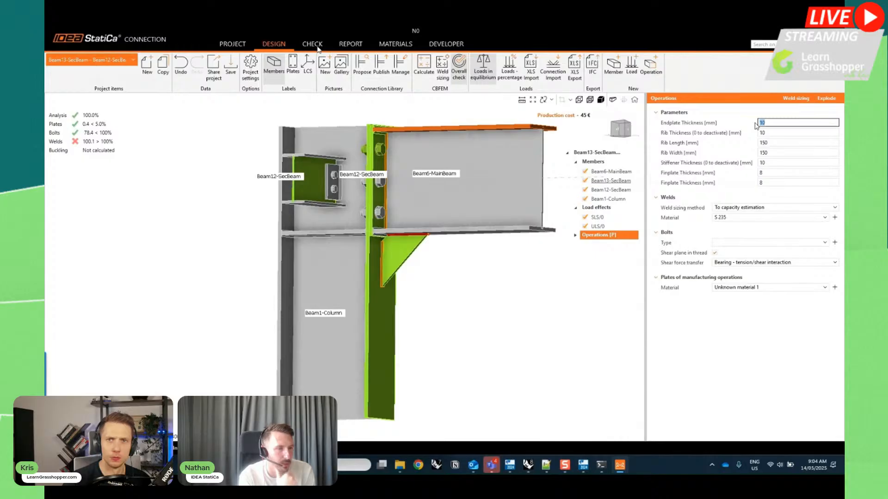
type("16")
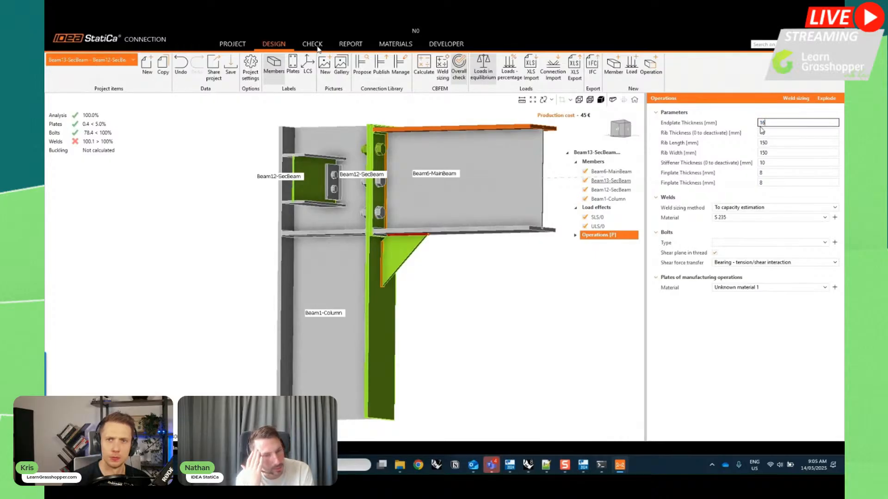
double_click(772, 143)
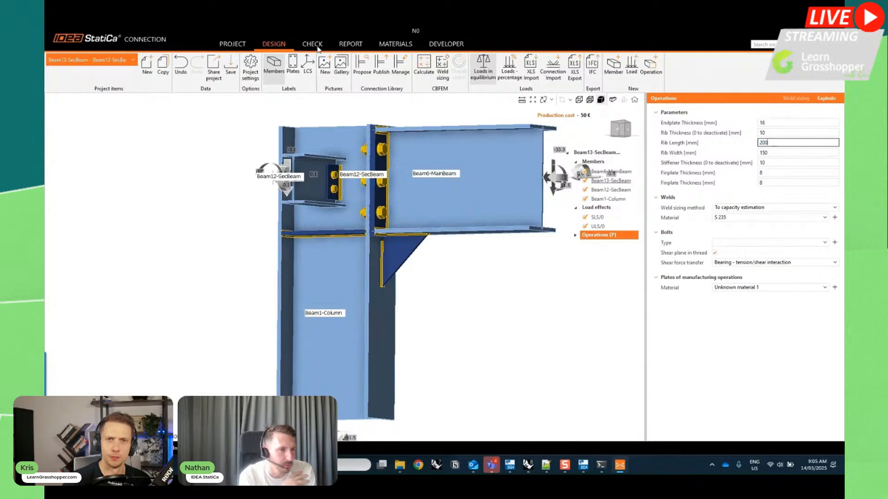
double_click(776, 153)
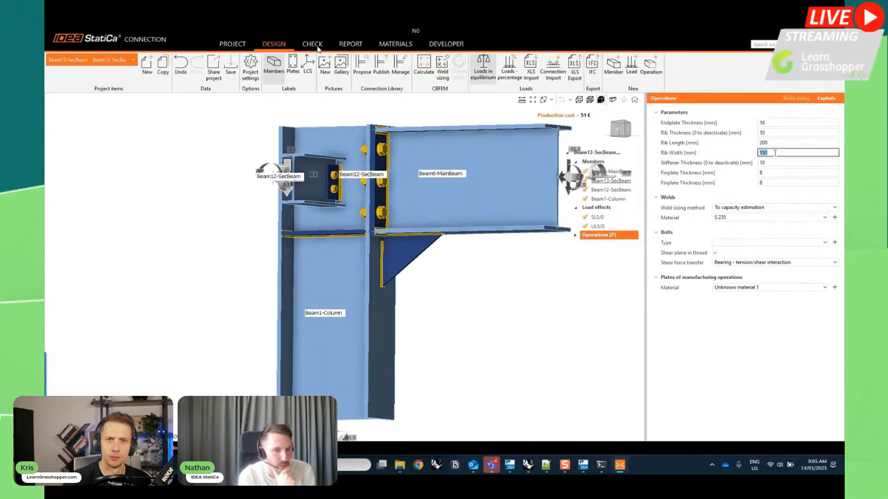
key("Tab")
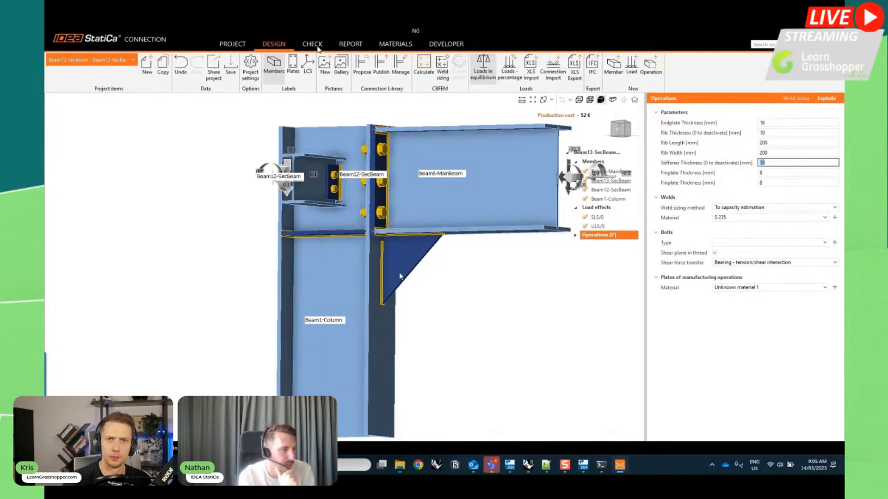
scroll(341, 252, "down", 4)
middle_click_drag(410, 304, 415, 333)
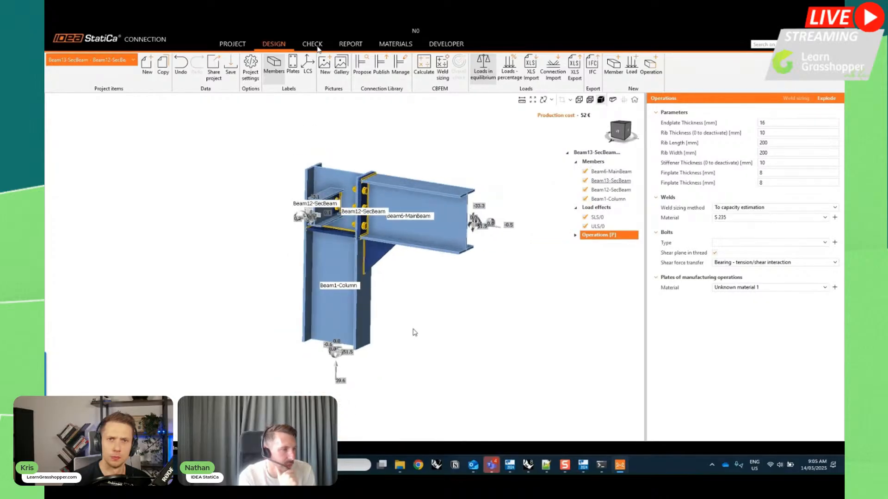
left_click(429, 66)
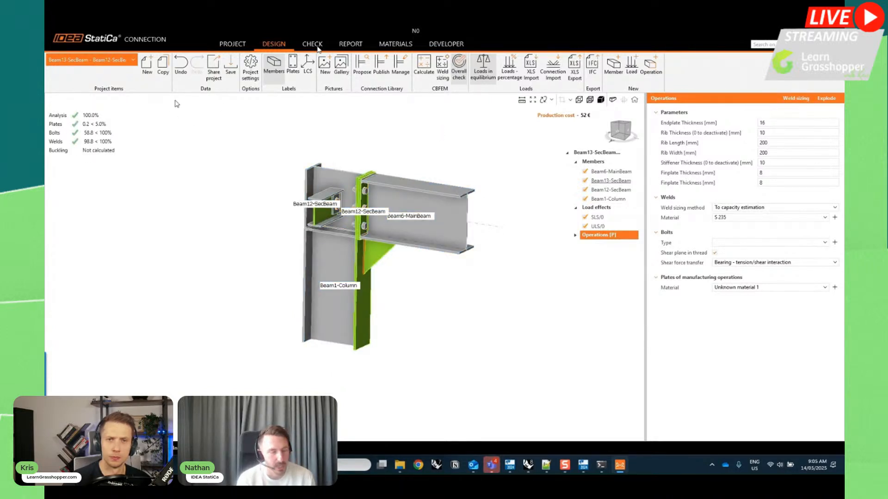
- Save a copy of the project as N0_designed in the folder Workflow 2 - Mapping IDEA Template and Tekla Macros
left_click(238, 47)
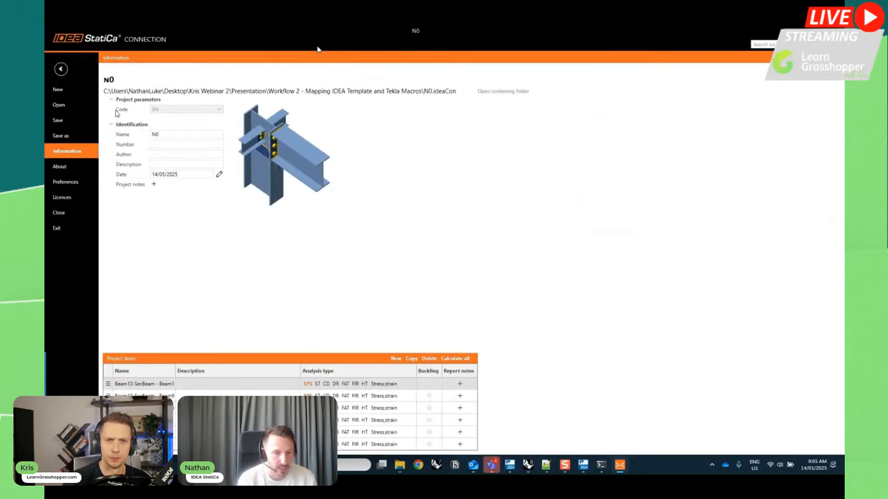
left_click(60, 136)
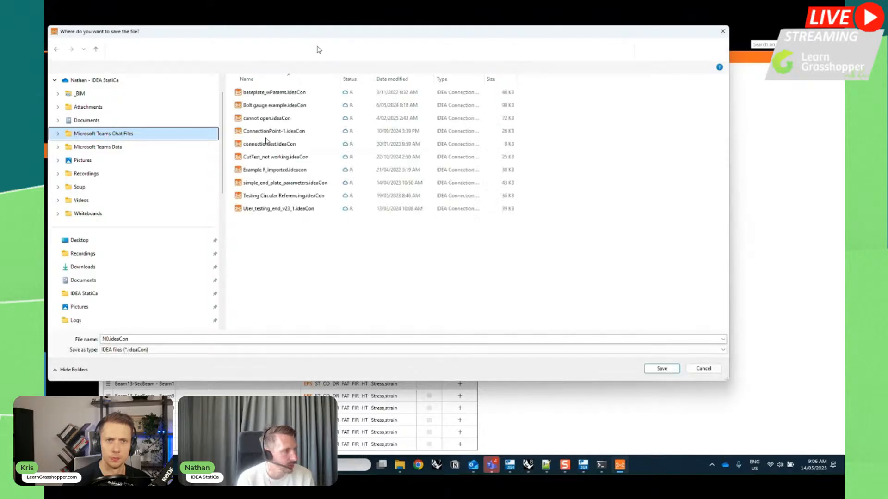
left_click(120, 241)
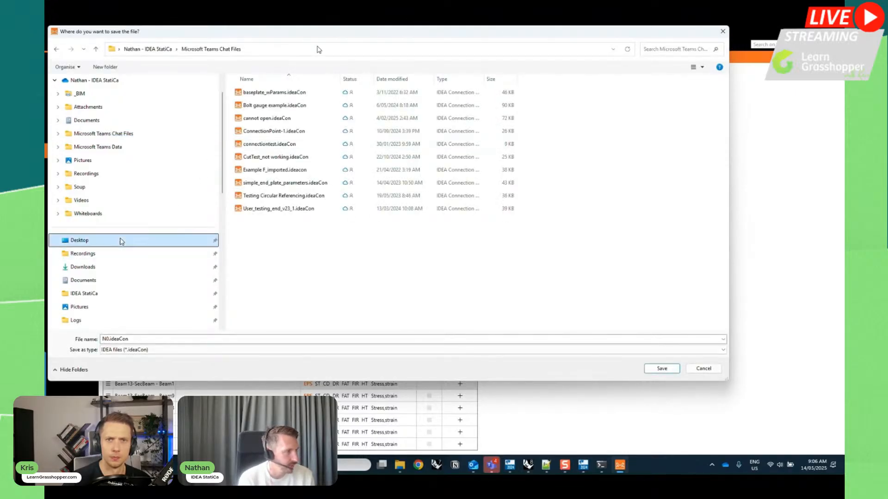
left_click(279, 96)
double_click(278, 97)
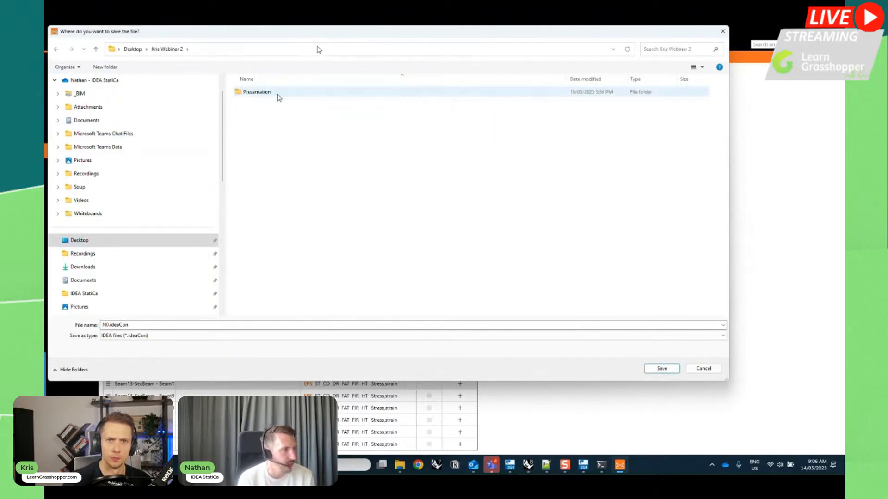
double_click(278, 96)
left_click(280, 94)
double_click(281, 94)
double_click(103, 325)
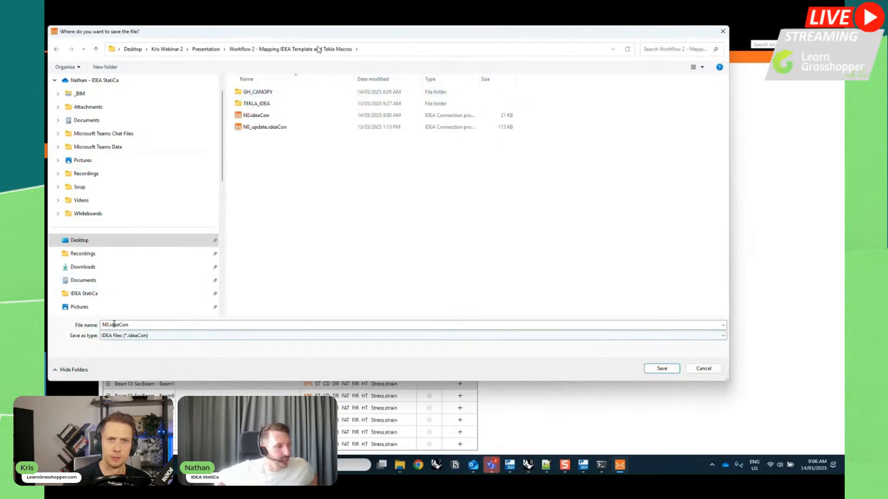
left_click(109, 325)
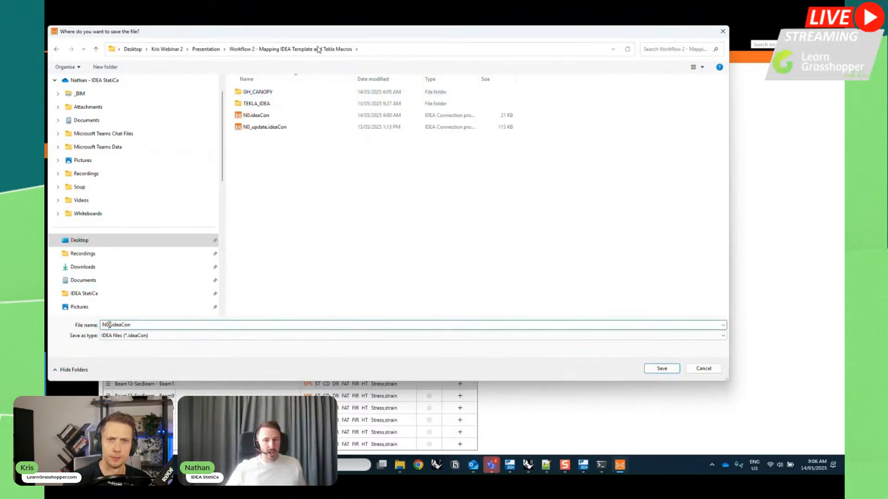
type("_designed")
left_click(668, 368)
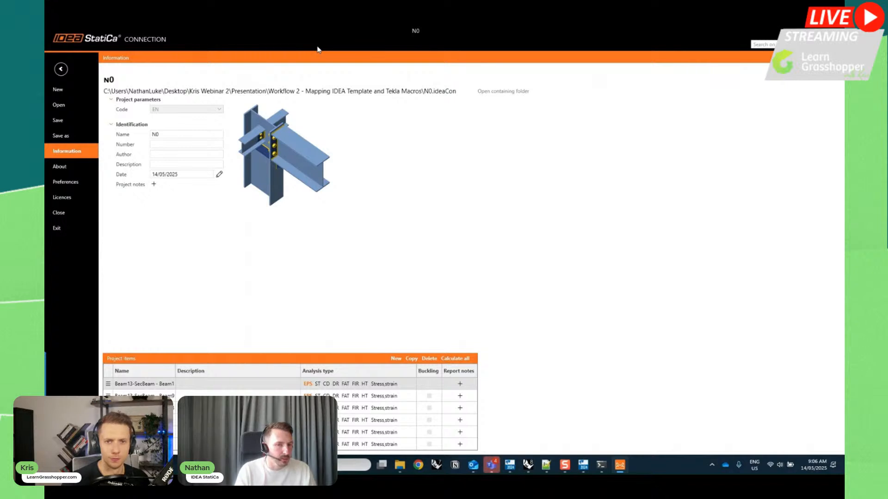
- Switch to Grasshopper, run the Open Project component in the green group, and check the Connections output of its Deconstruct Object
key("alt+Tab")
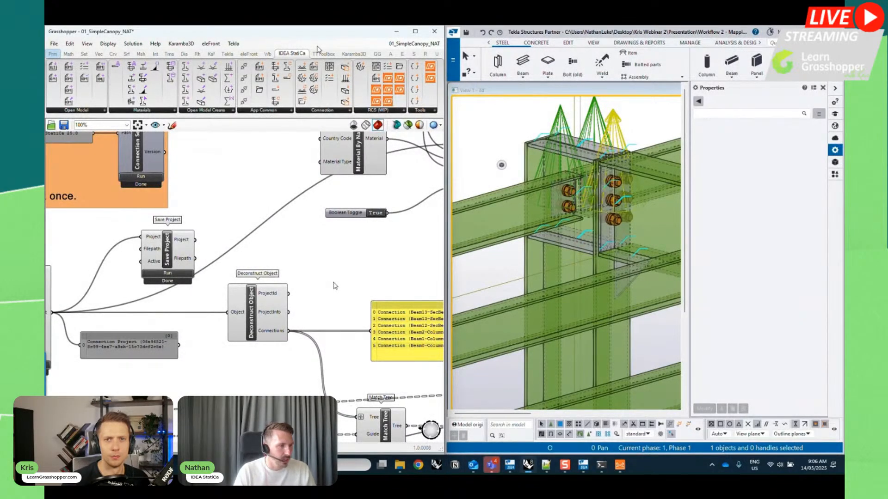
scroll(318, 255, "down", 1)
right_click_drag(400, 349, 178, 304)
right_click_drag(361, 310, 171, 275)
mouse_move(411, 413)
right_mouse_down()
mouse_move(268, 376)
mouse_move(164, 368)
right_mouse_up()
right_click_drag(410, 369, 174, 365)
scroll(398, 359, "up", 4)
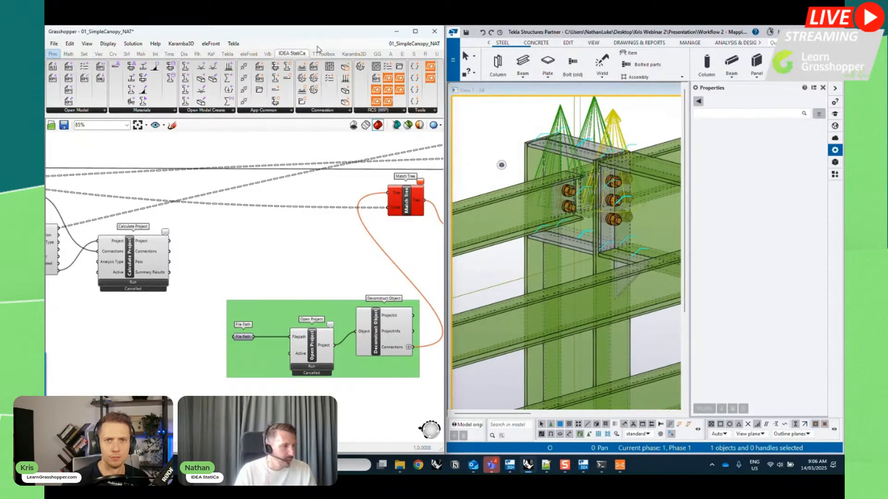
scroll(356, 379, "up", 1)
right_click_drag(341, 392, 298, 369)
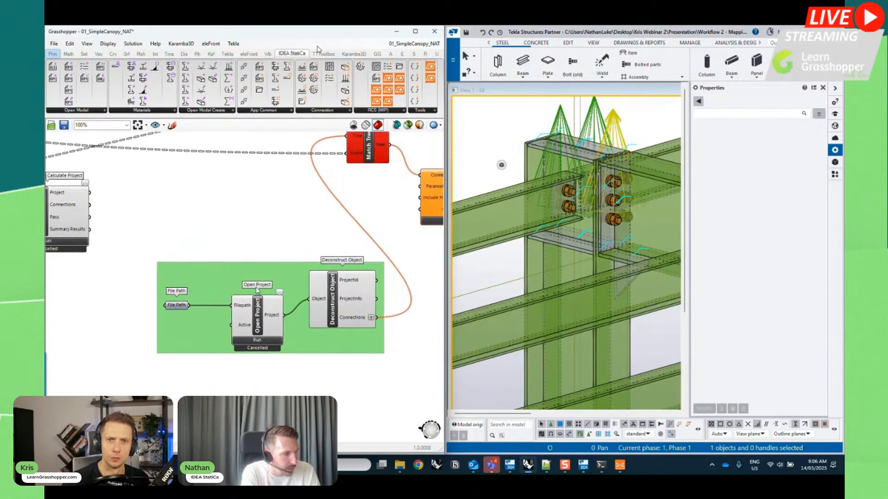
scroll(257, 290, "up", 1)
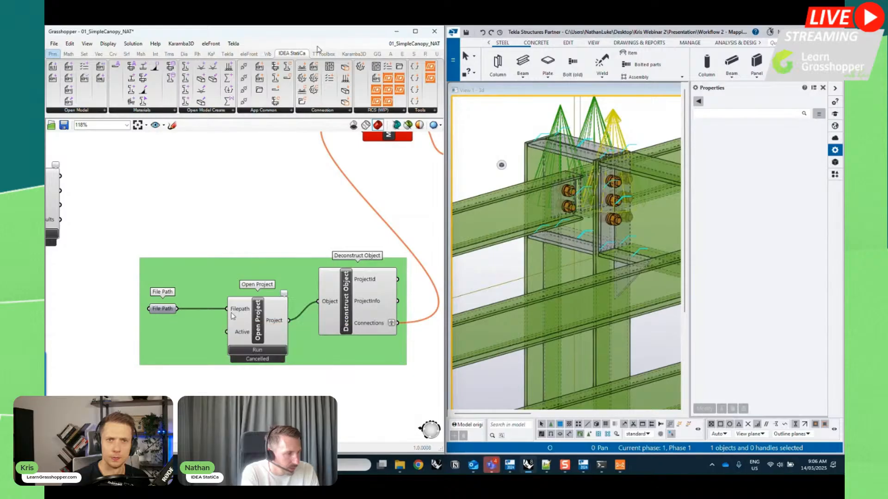
left_click(272, 353)
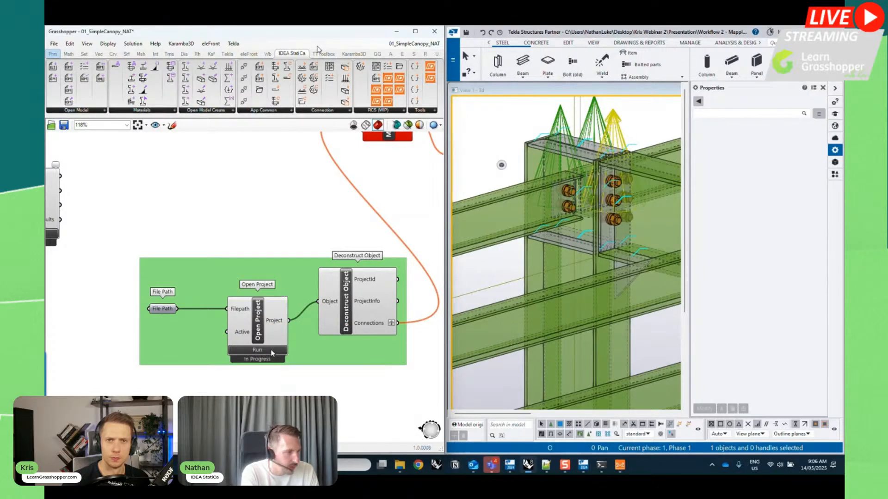
mouse_move(367, 329)
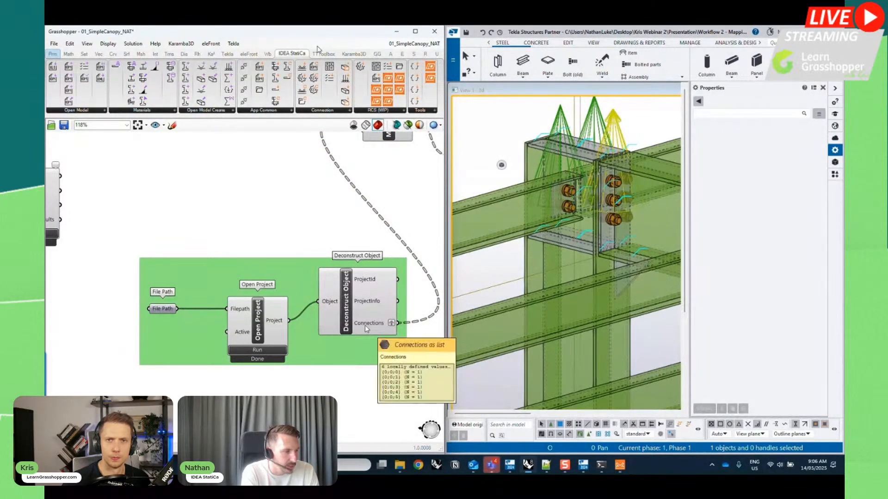
- Run the Get Parameters component fed by the Match Tree to read the parameters of the opened project's connections
right_click_drag(278, 244, 173, 309)
scroll(184, 253, "down", 3)
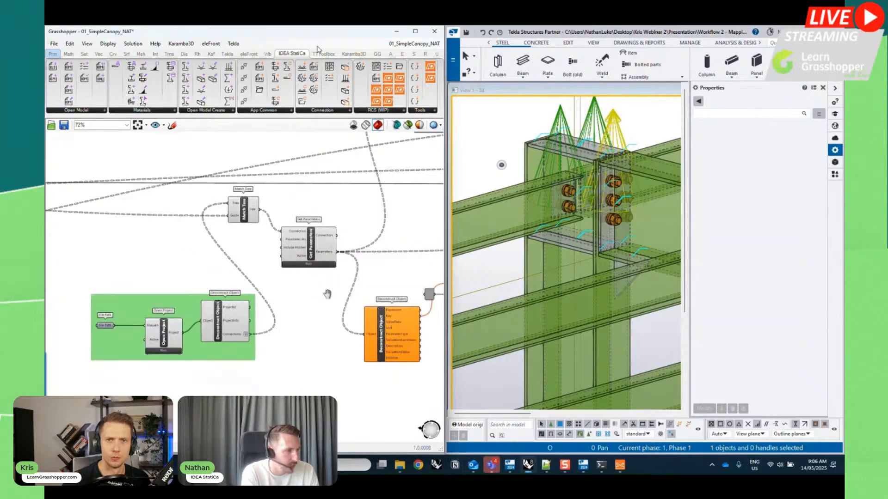
right_click_drag(327, 295, 293, 338)
scroll(285, 264, "up", 3)
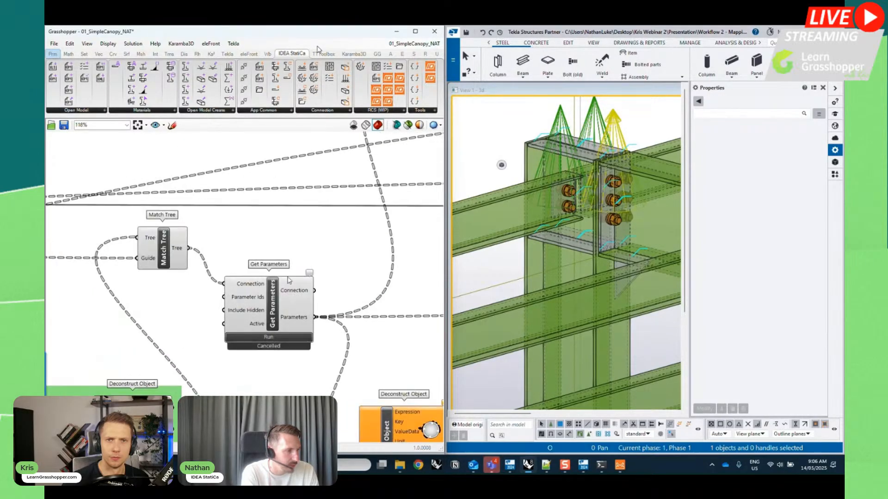
left_click(279, 342)
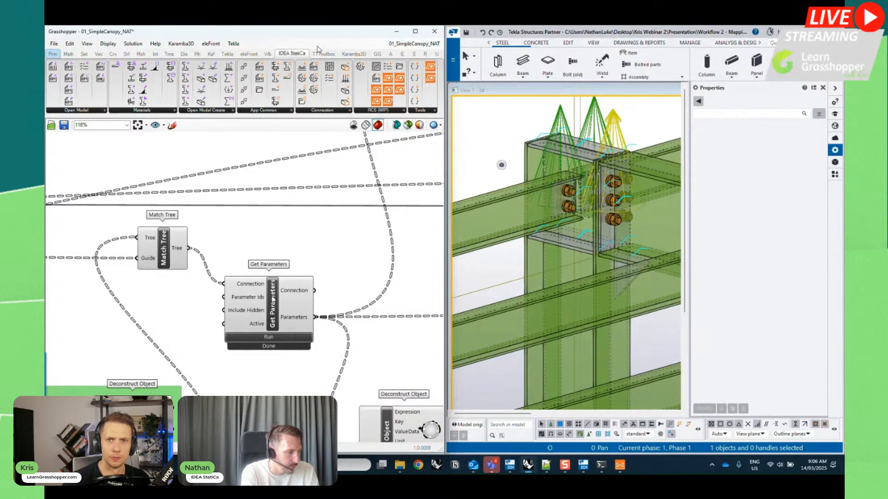
- Trace the parameters from Get Parameters through Deconstruct Object and IdeaToTekla to the Construct UDA and Set UDAs components
scroll(271, 293, "down", 2)
right_click_drag(372, 348, 240, 324)
scroll(222, 293, "down", 2)
right_click_drag(377, 296, 165, 283)
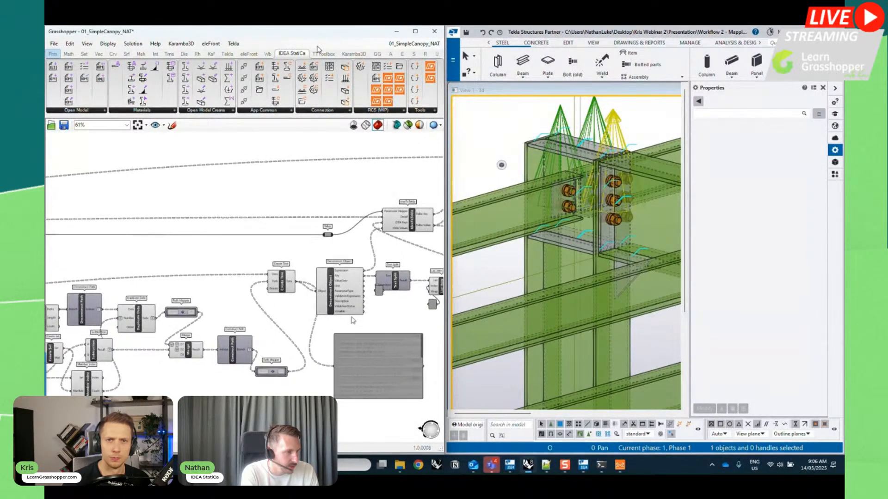
right_click_drag(402, 316, 352, 352)
scroll(412, 248, "up", 2)
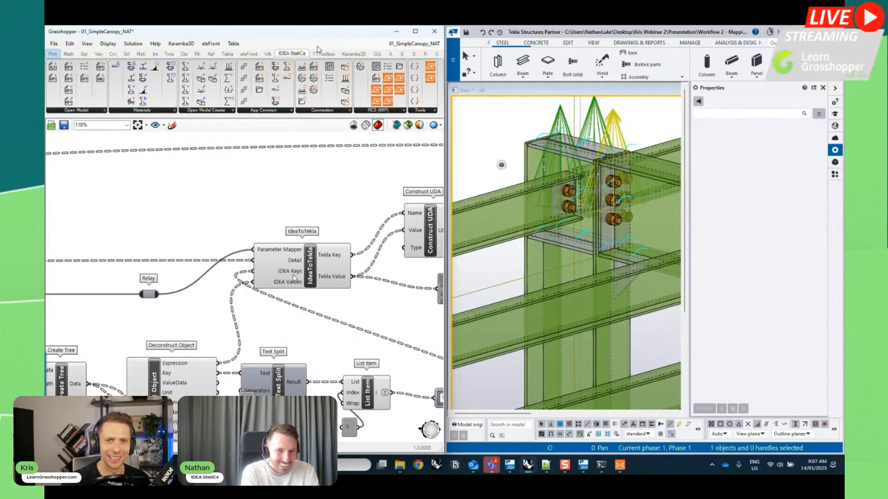
mouse_move(293, 285)
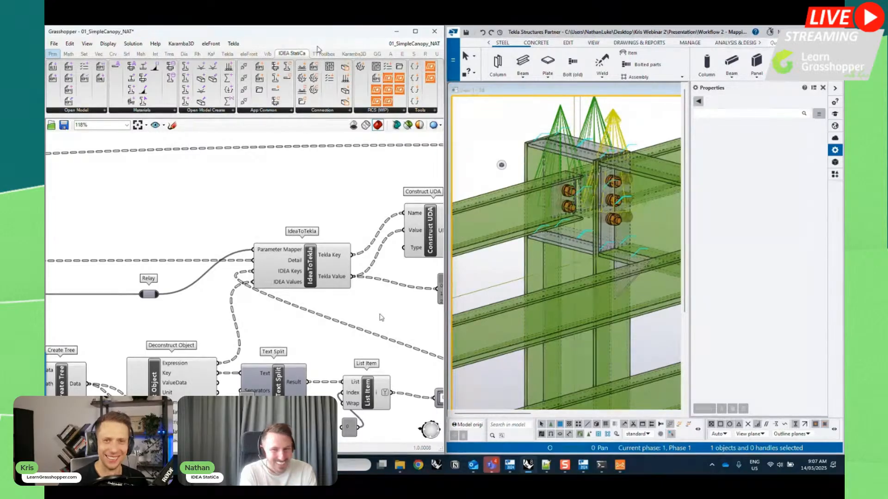
scroll(278, 317, "down", 3)
scroll(394, 324, "up", 3)
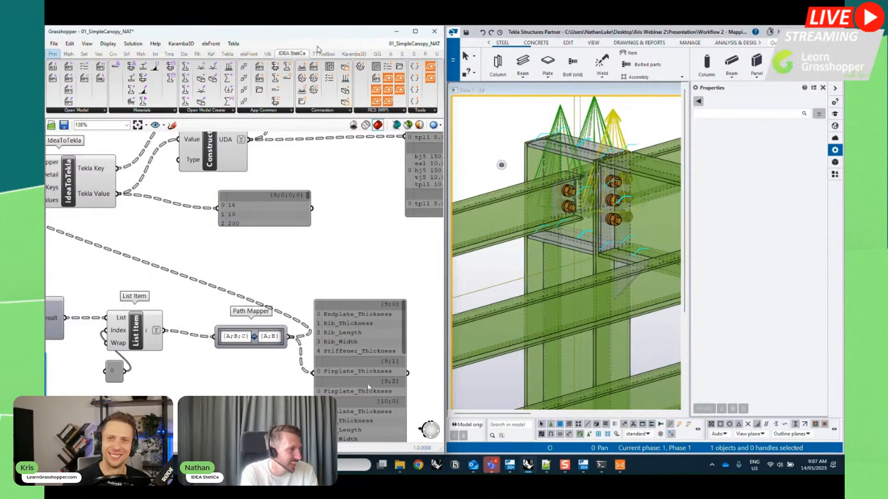
right_click_drag(196, 251, 323, 372)
right_click_drag(363, 189, 215, 253)
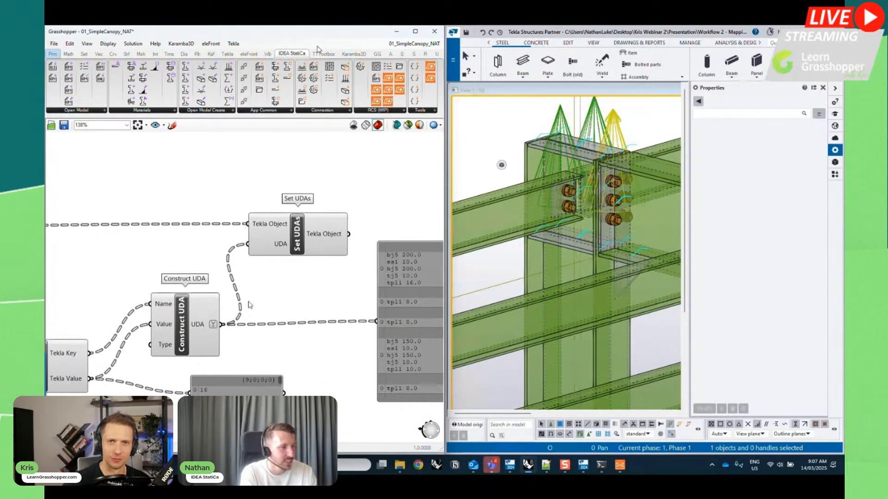
- Reconnect the Construct UDA output to the UDA input of Set UDAs, and select Set UDAs to highlight its components in Tekla
left_click_drag(223, 329, 261, 249)
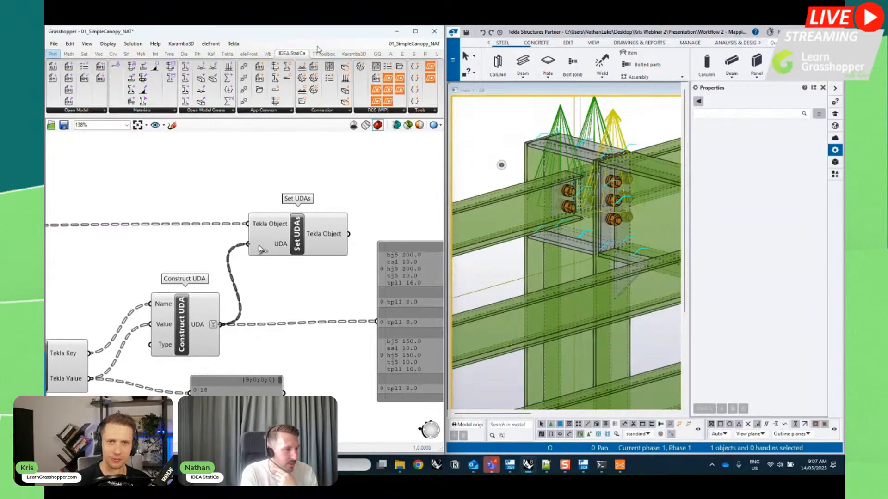
left_click_drag(335, 246, 319, 236)
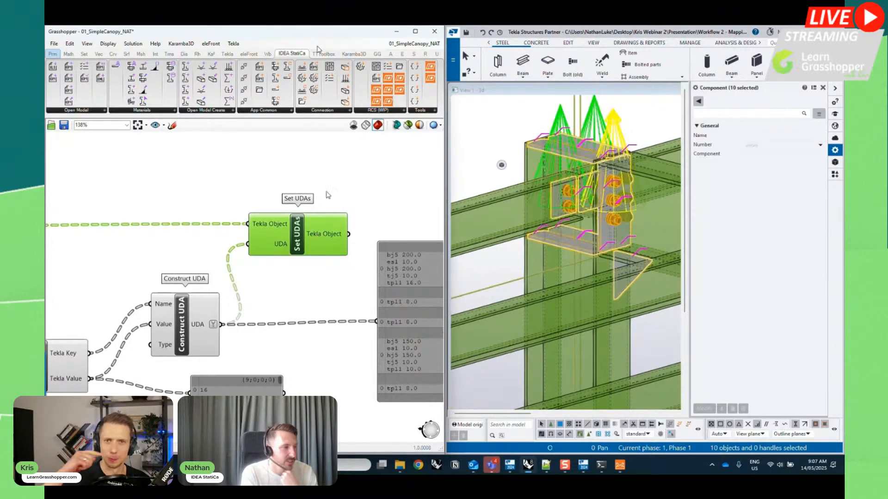
left_click(376, 181)
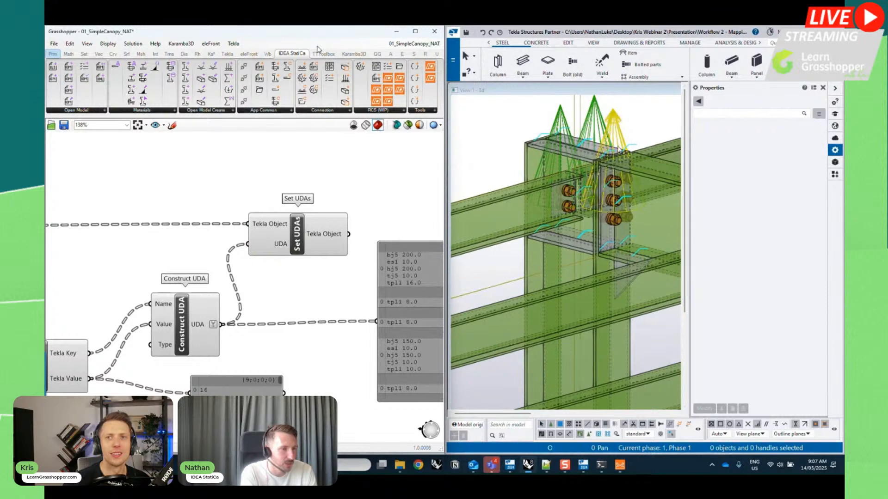
- In Tekla Structures, open the properties of the end plate component (144) and check its plate, stiffener and haunch dimensions
left_click(617, 139)
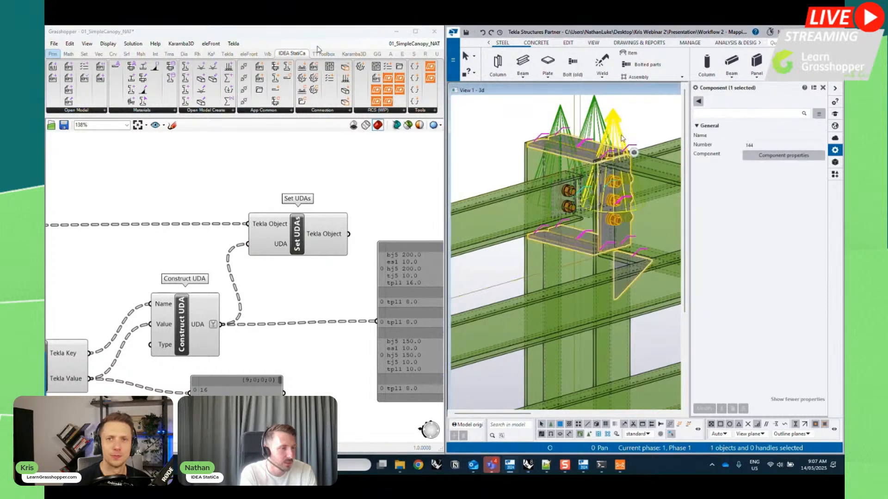
left_click(793, 156)
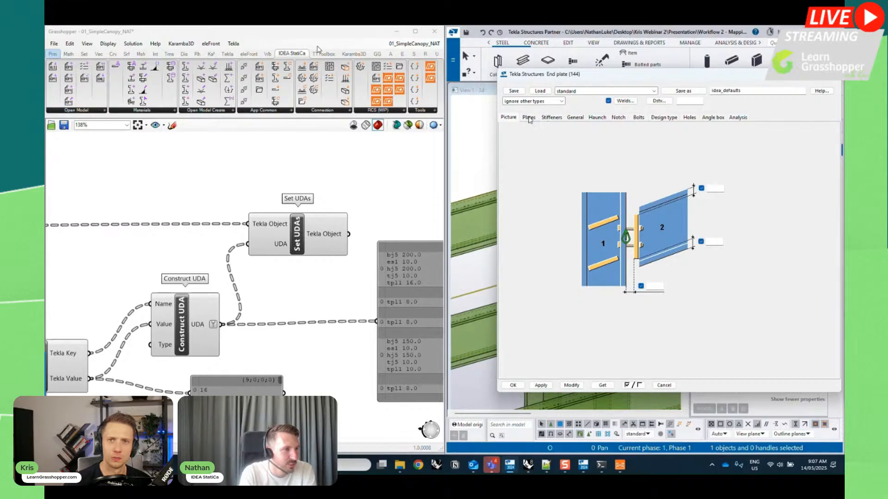
left_click(529, 118)
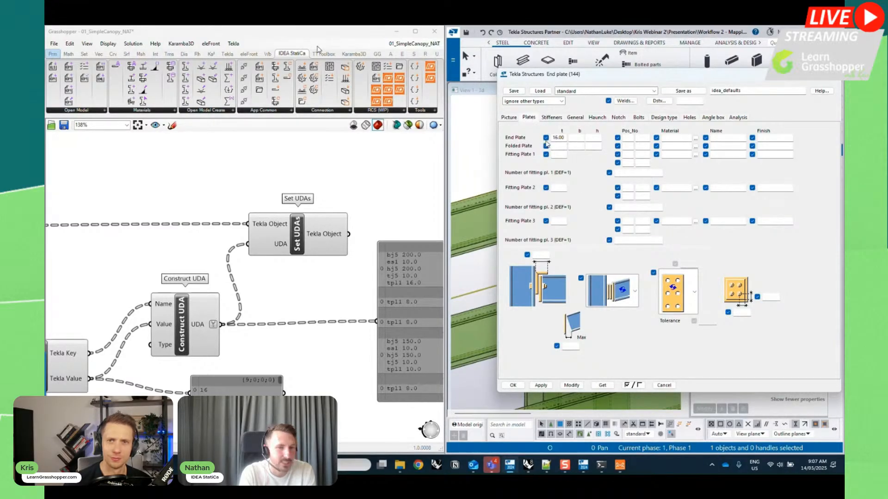
left_click(555, 119)
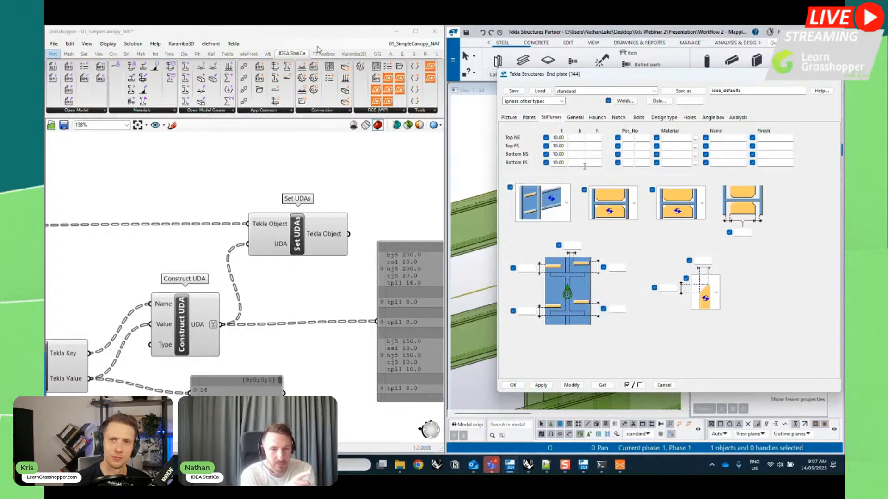
left_click(598, 119)
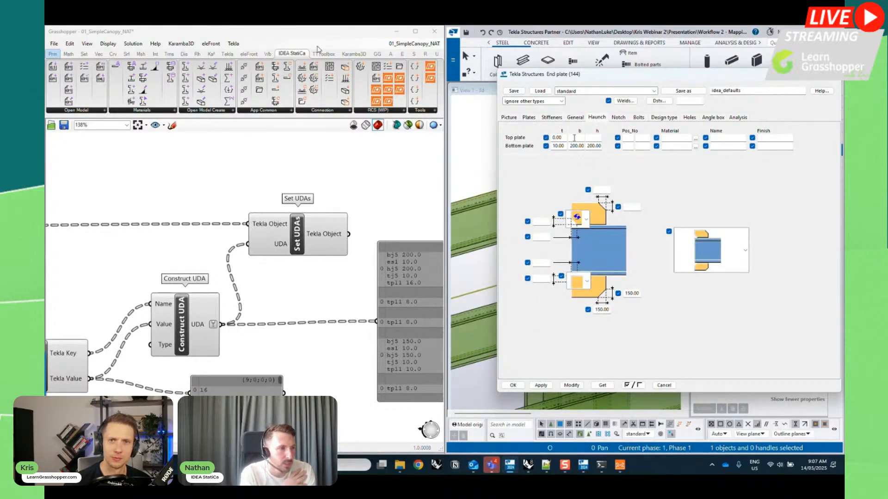
- Modify the connection with the end plate component's settings, close its properties and inspect the joint in the 3D view
left_click(573, 387)
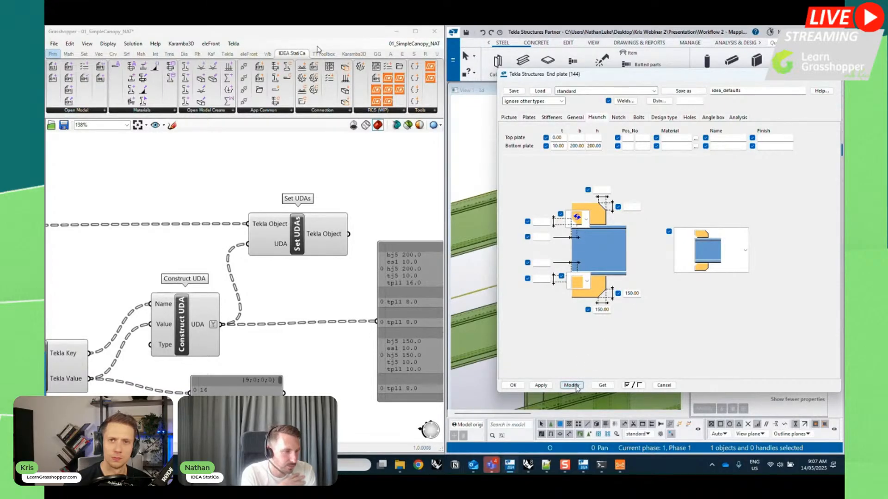
left_click(514, 385)
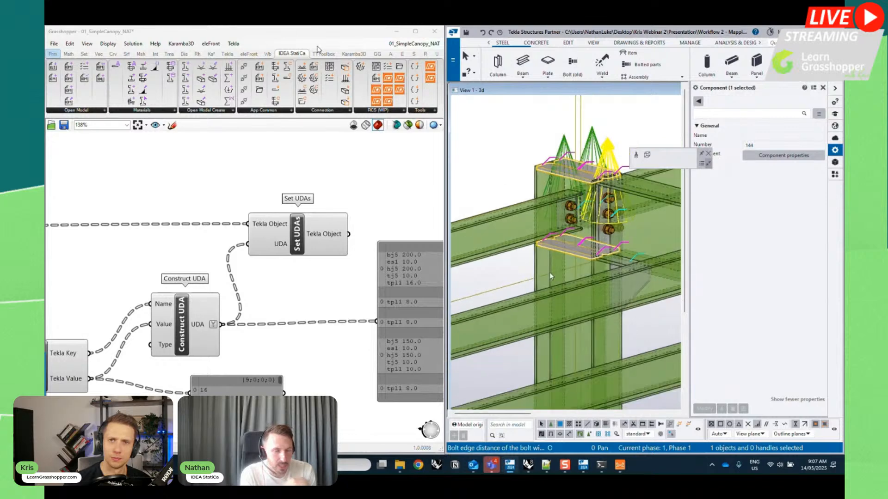
middle_click_drag(669, 335, 618, 352)
scroll(563, 319, "up", 1)
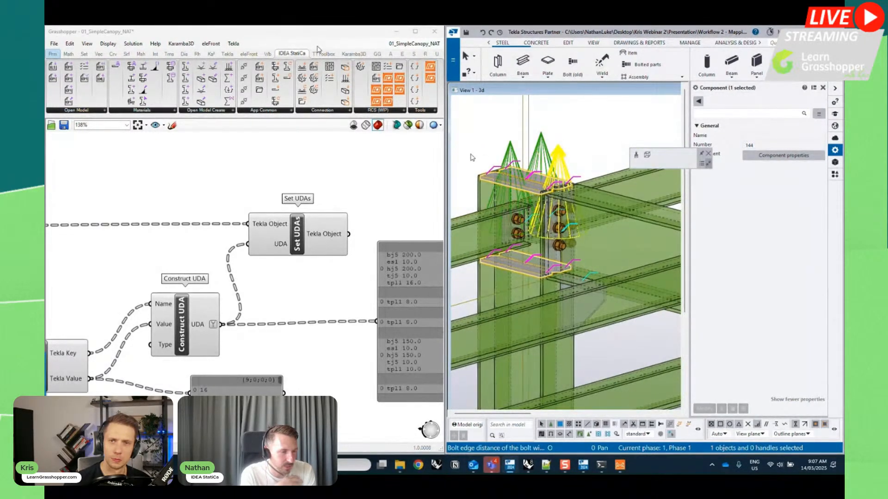
- Go back to the Grasshopper section where the two Tekla Component outputs are merged into Get All UDAs and examine it
left_click(227, 219)
scroll(227, 220, "down", 5)
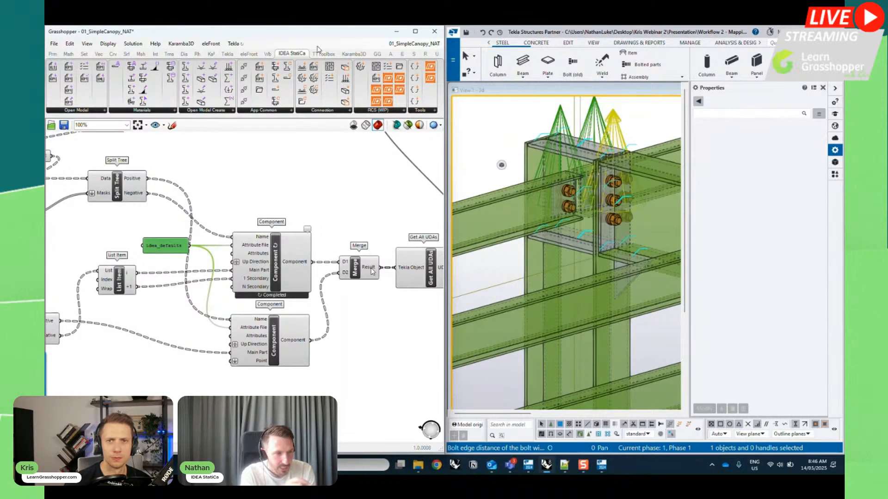
left_click(384, 314)
right_click_drag(429, 304, 217, 314)
mouse_move(309, 275)
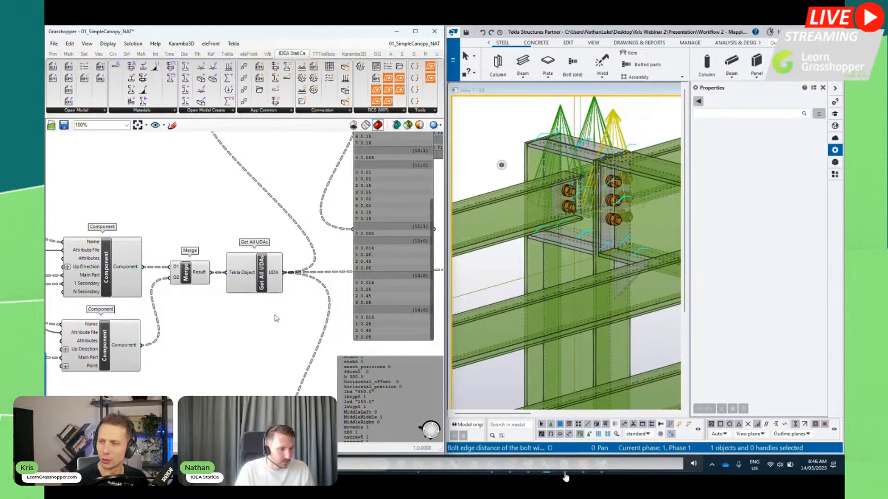
left_click(622, 466)
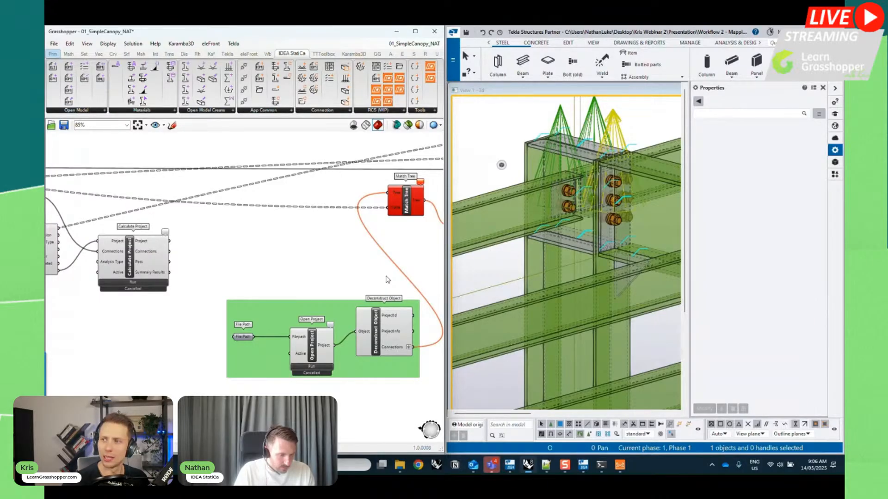
- Bring up the ParameterMapping folder inside TEKLA_IDEA and open 144.json in Notepad++
left_click_drag(249, 496, 555, 77)
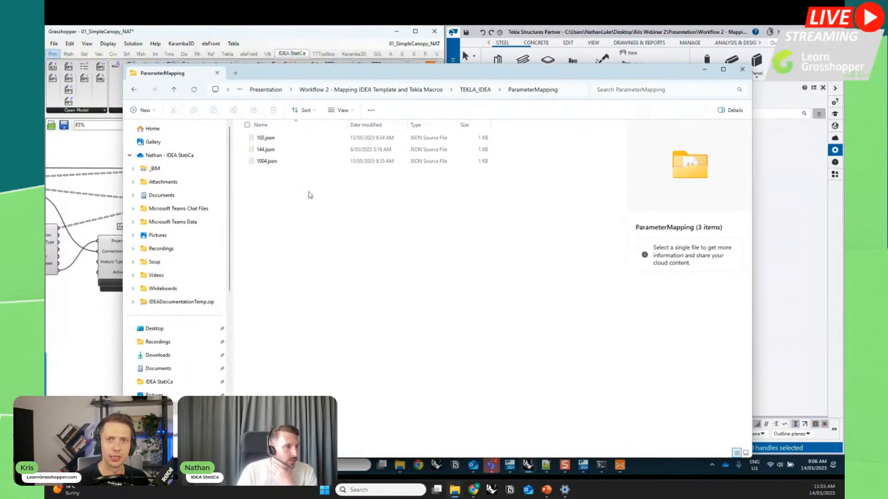
left_click(268, 162)
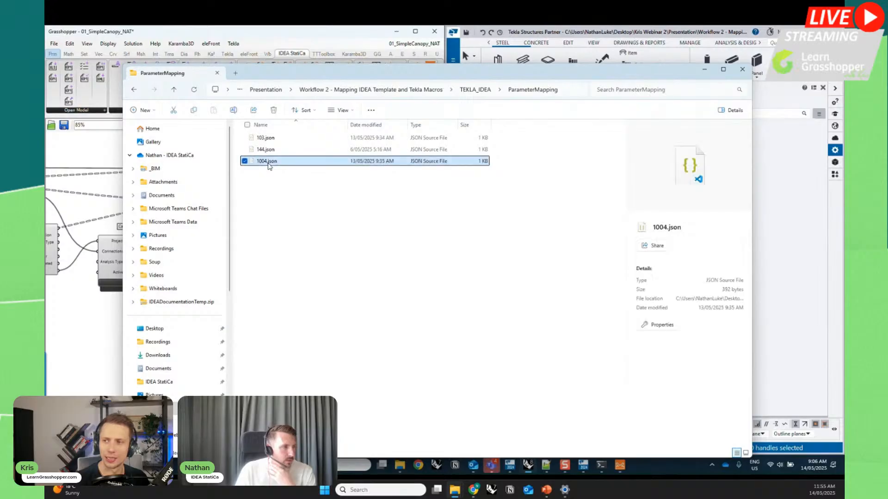
right_click(268, 162)
left_click(272, 162)
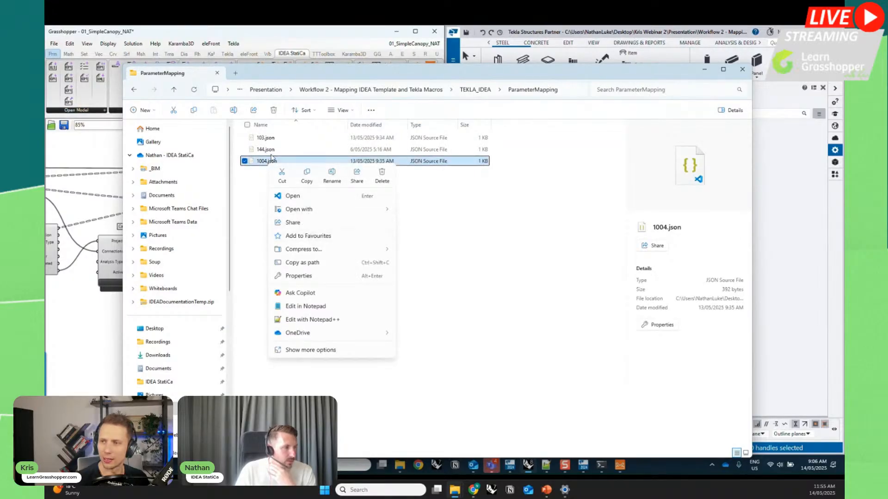
right_click(268, 149)
left_click(251, 196)
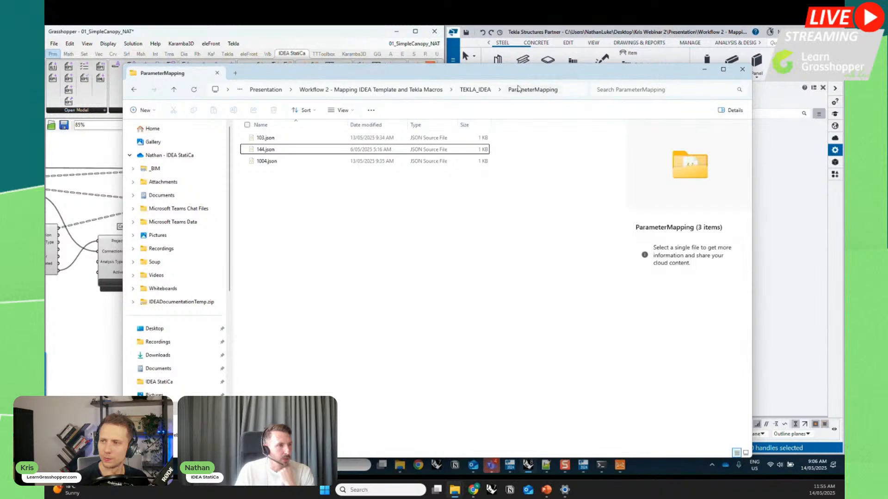
right_click(267, 153)
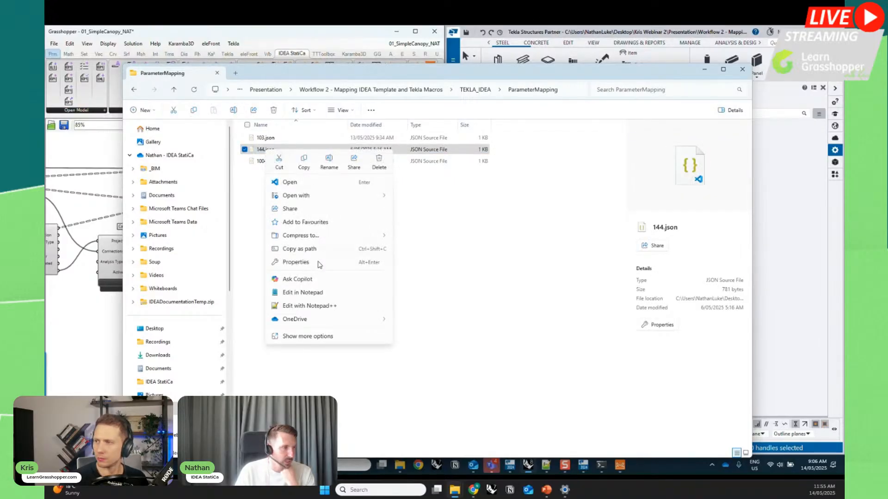
left_click(309, 306)
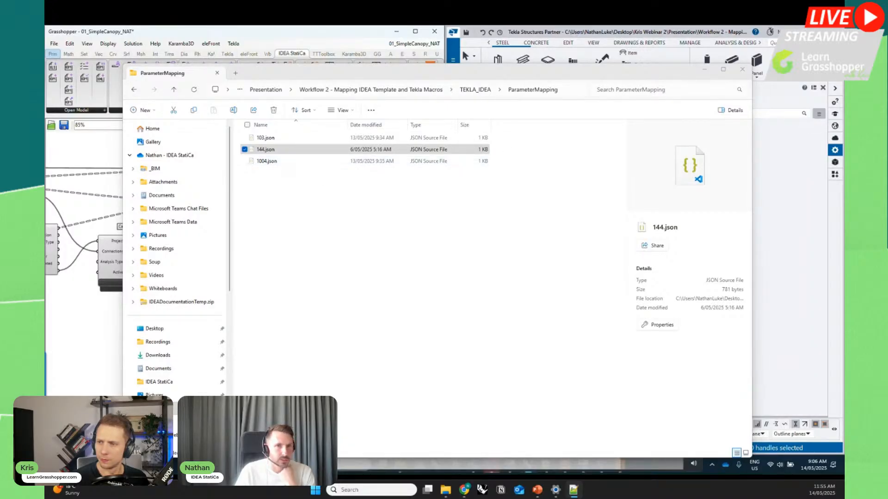
left_click_drag(843, 55, 334, 40)
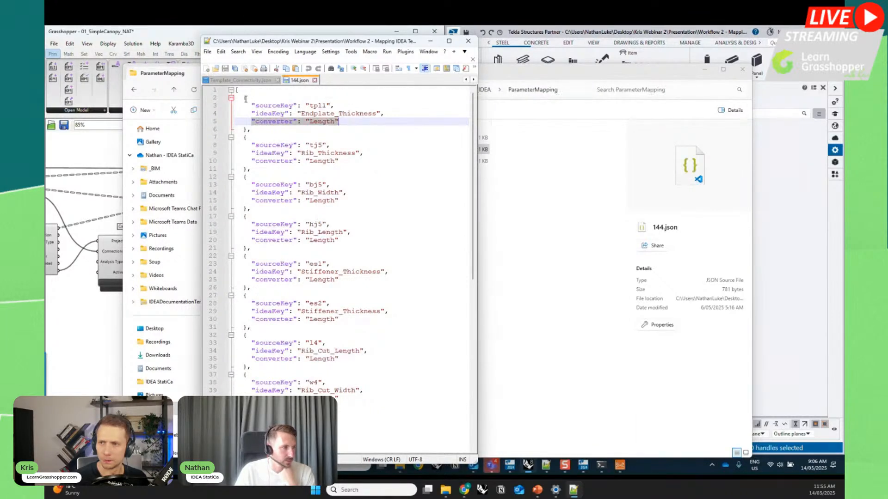
- Highlight the mapping entry from tpl1 to Endplate_Thickness in 144.json, then close the file and put away the editor and folder windows
left_click_drag(245, 98, 248, 128)
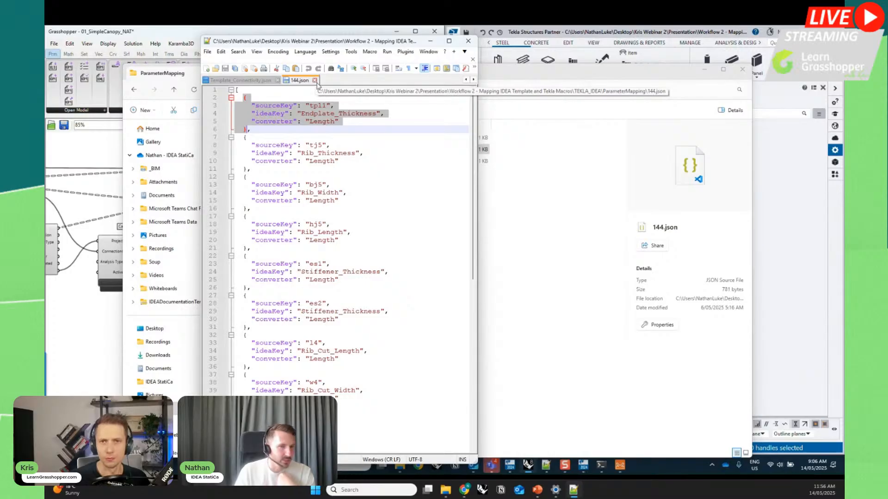
left_click(315, 80)
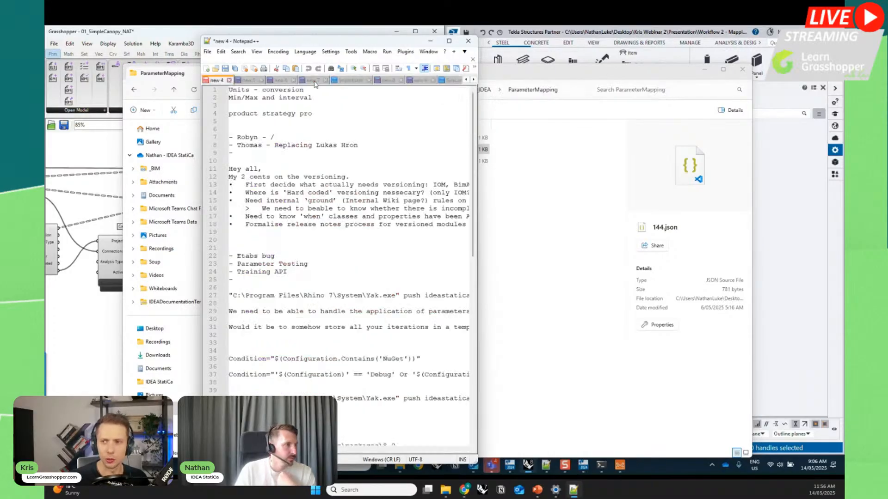
left_click(430, 41)
left_click(305, 205)
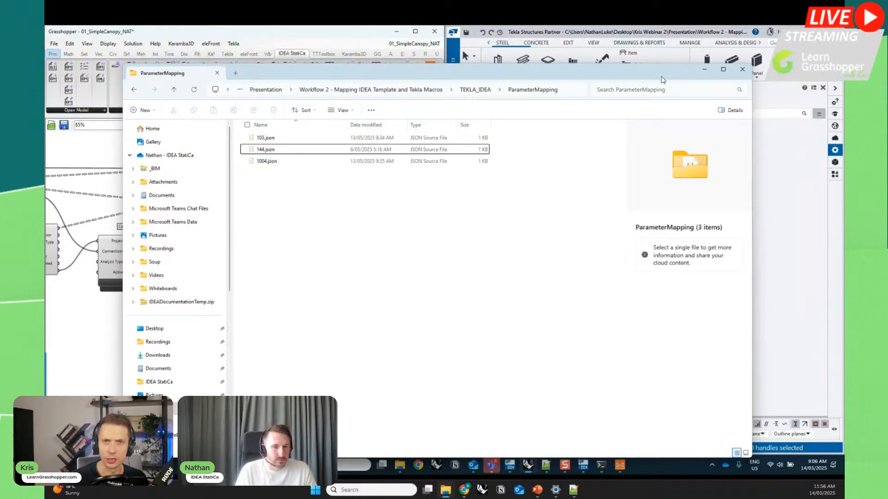
left_click(704, 71)
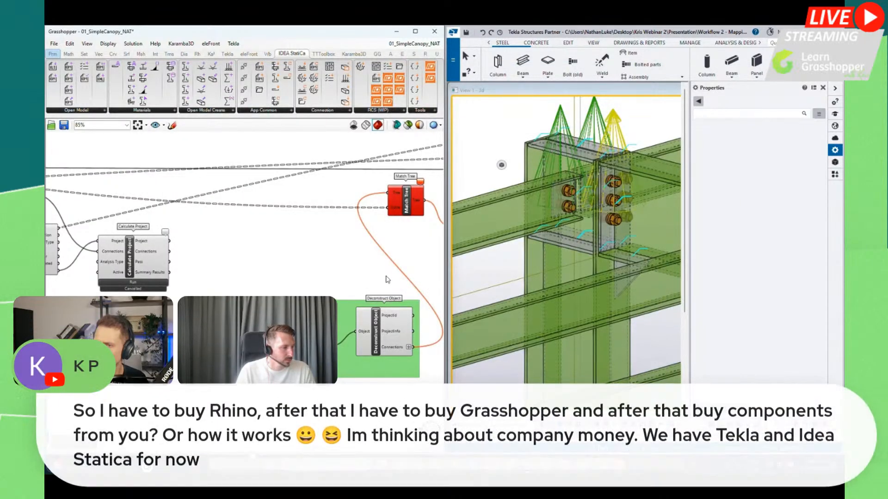
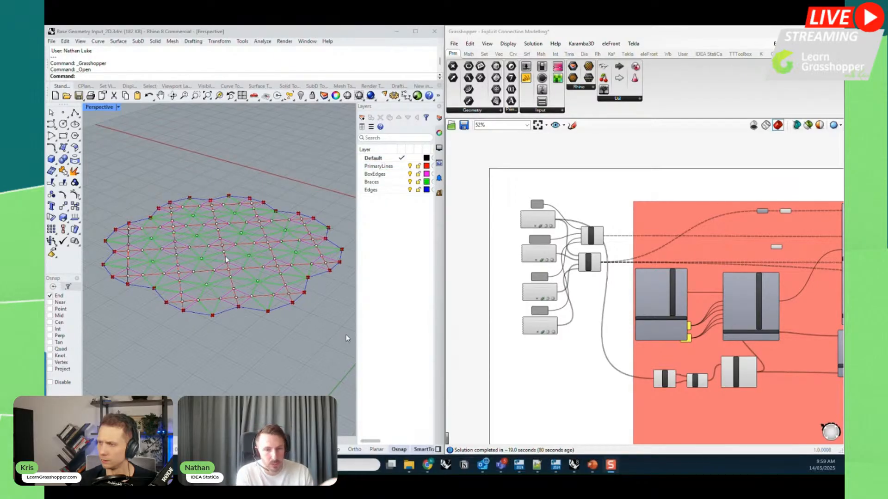
- Examine the Geometry Pipelines for the Edges, PrimaryLines, BoxEdges and Braces layers that feed the Entwine components in the Explicit Connection Modelling definition
mouse_move(269, 390)
right_mouse_down()
mouse_move(268, 341)
mouse_move(264, 392)
right_mouse_up()
scroll(543, 266, "up", 3)
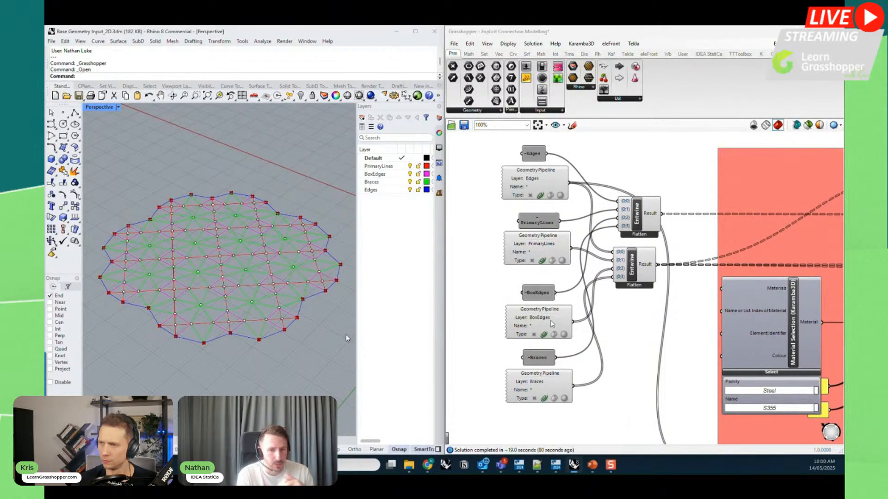
left_click(544, 357)
left_click(633, 356)
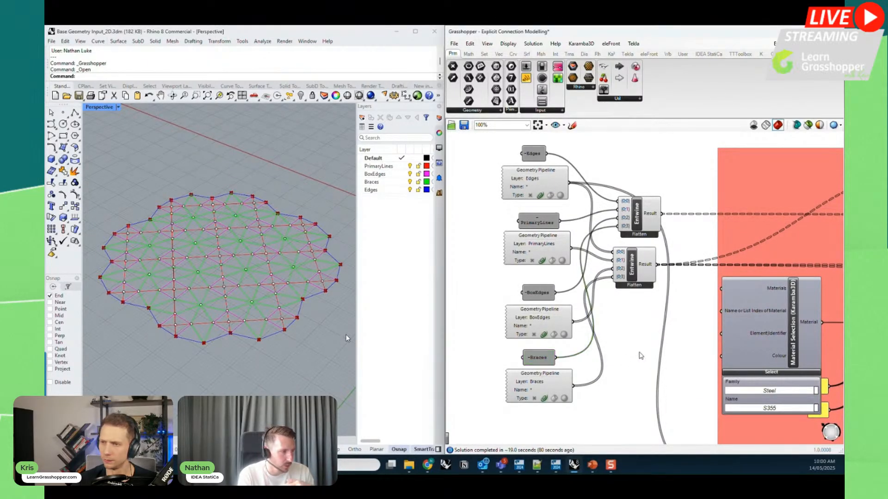
- Examine the Karamba3D group from material and cross section selection to the Assemble Model, Analyze and Model View components
right_click_drag(606, 322, 561, 300)
scroll(561, 299, "down", 4)
right_click_drag(587, 363, 516, 329)
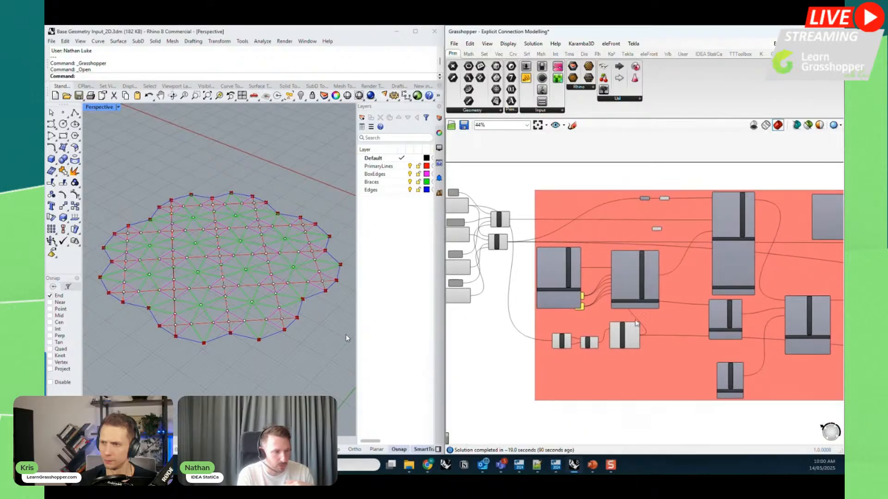
scroll(632, 328, "up", 2)
right_click_drag(678, 433, 478, 424)
right_click_drag(731, 423, 577, 422)
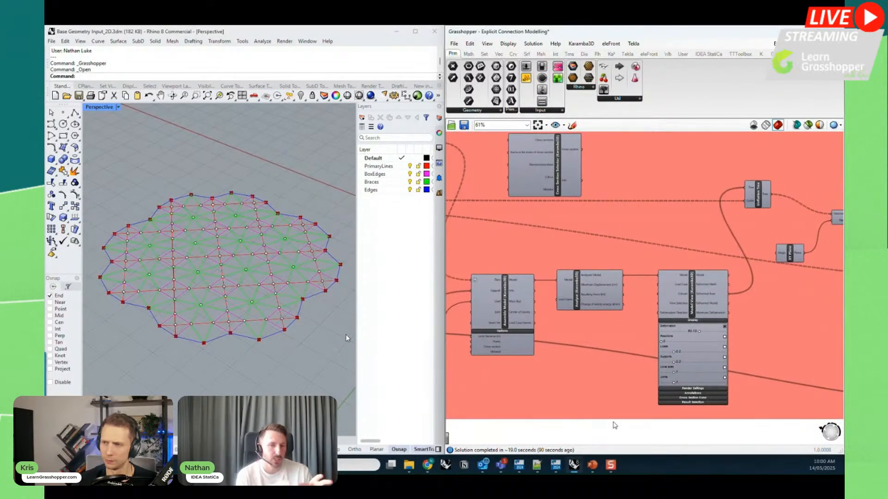
- Turn on the preview of the Model View component after Analyze and view the deformed canopy from the side
left_click(692, 291)
right_click(692, 291)
left_click(724, 306)
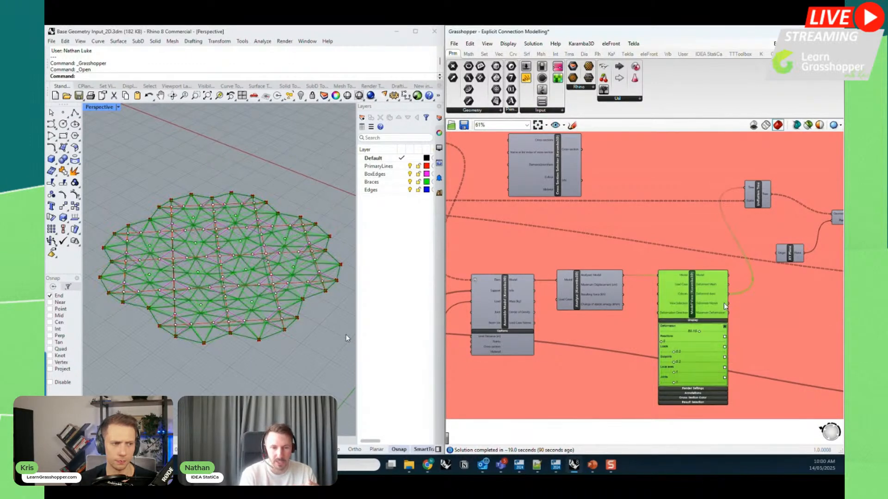
right_click_drag(292, 337, 246, 341)
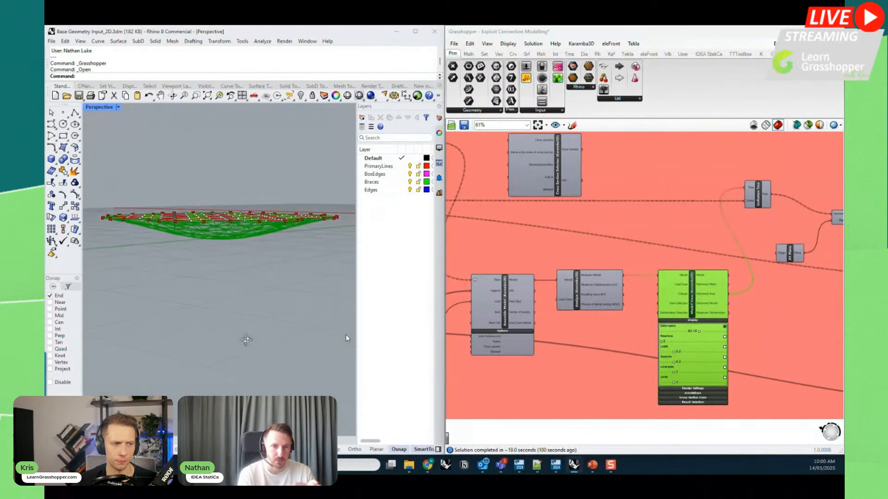
scroll(217, 215, "up", 3)
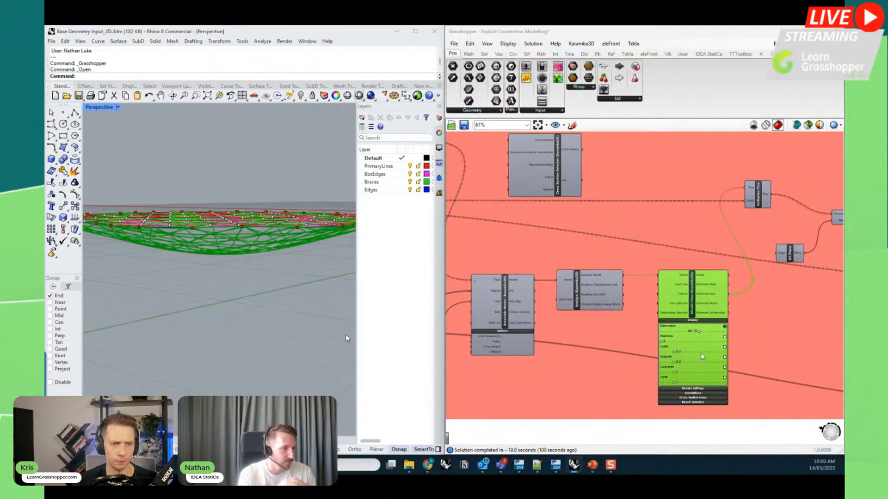
- Set the deformation scale of the Model View component to about 60.88 and view the canopy from above
scroll(703, 341, "up", 2)
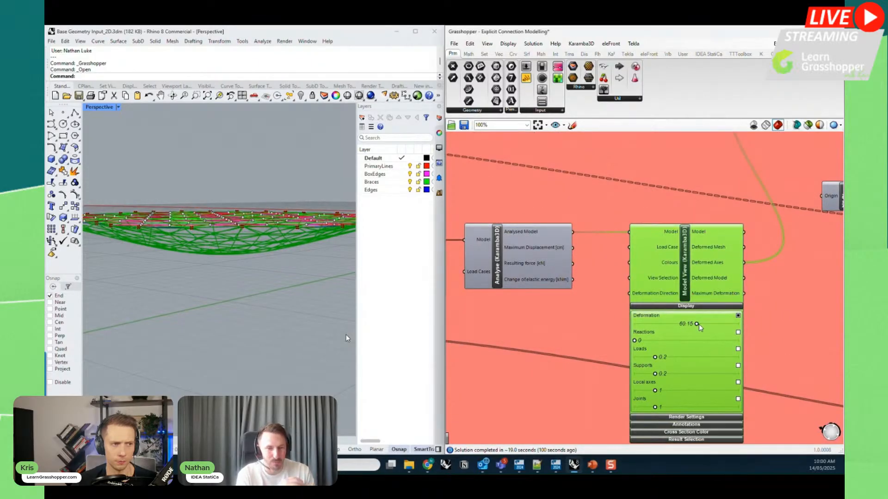
left_click_drag(703, 324, 697, 325)
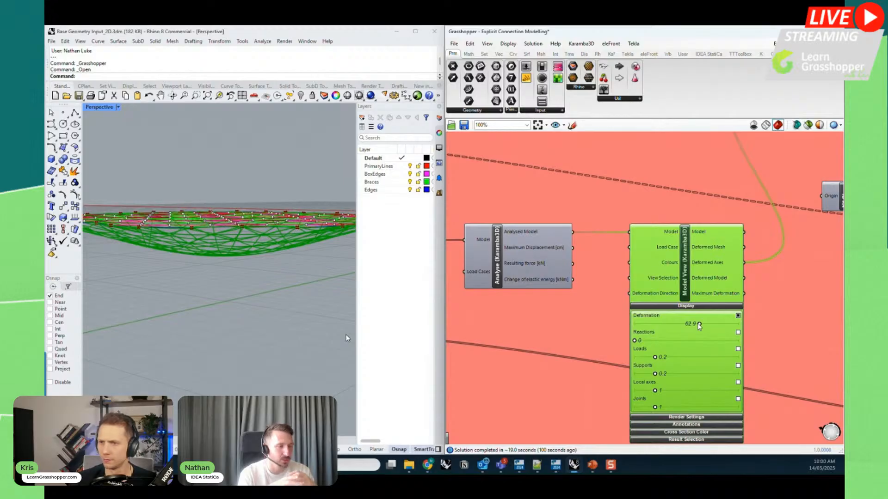
right_click_drag(283, 352, 264, 363)
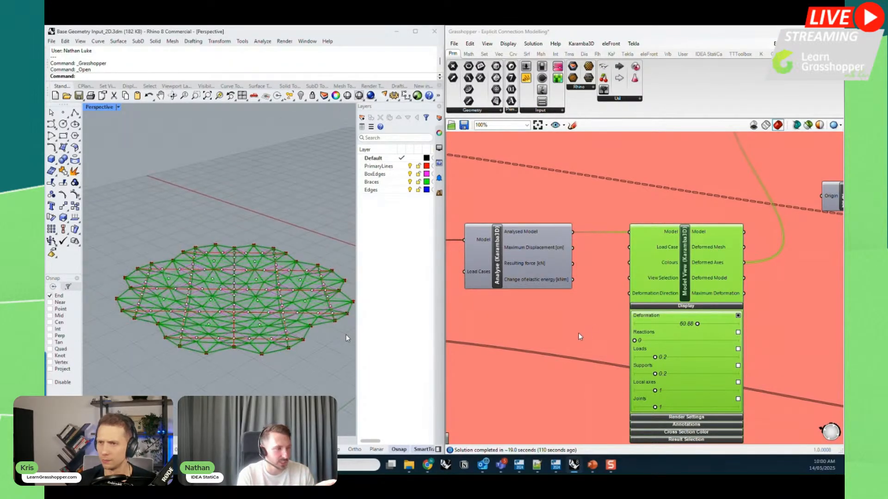
- Turn off the preview of the Model View component with the scaled deformation
left_click(583, 332)
left_click(684, 279)
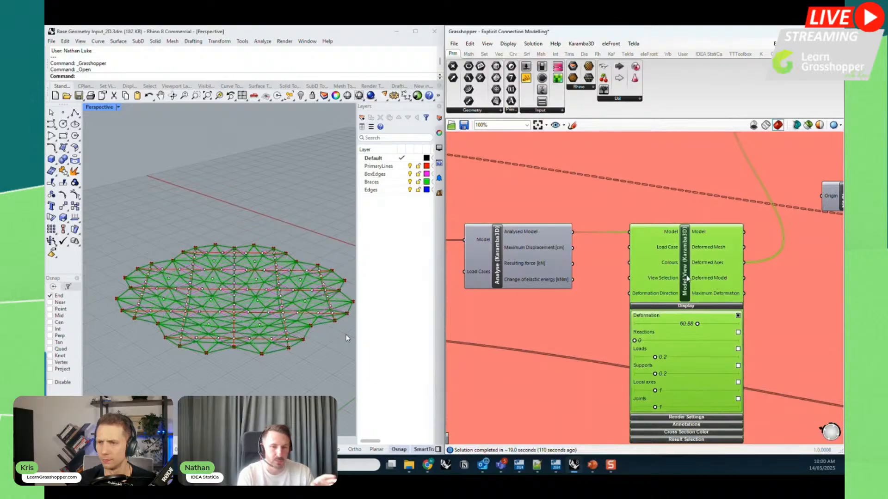
right_click(687, 278)
left_click(733, 295)
scroll(538, 318, "down", 4)
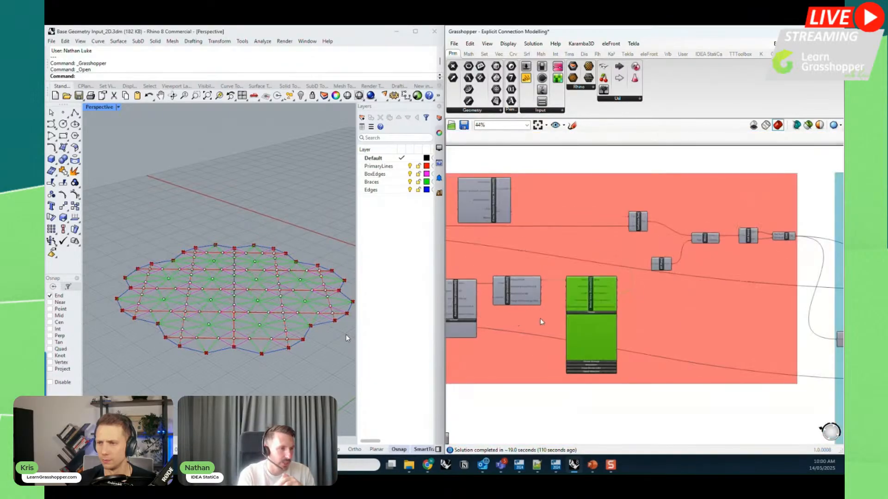
- Turn on the preview of the Line component after Mirror and End Points and view the mirrored dome geometry
right_click_drag(786, 317, 636, 282)
scroll(563, 235, "up", 3)
scroll(563, 235, "up", 1)
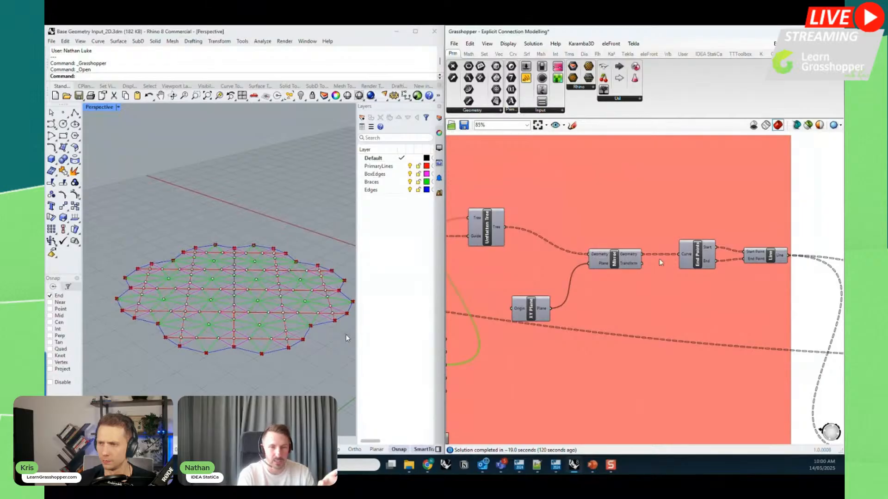
left_click(770, 257)
right_click(745, 255)
left_click(768, 272)
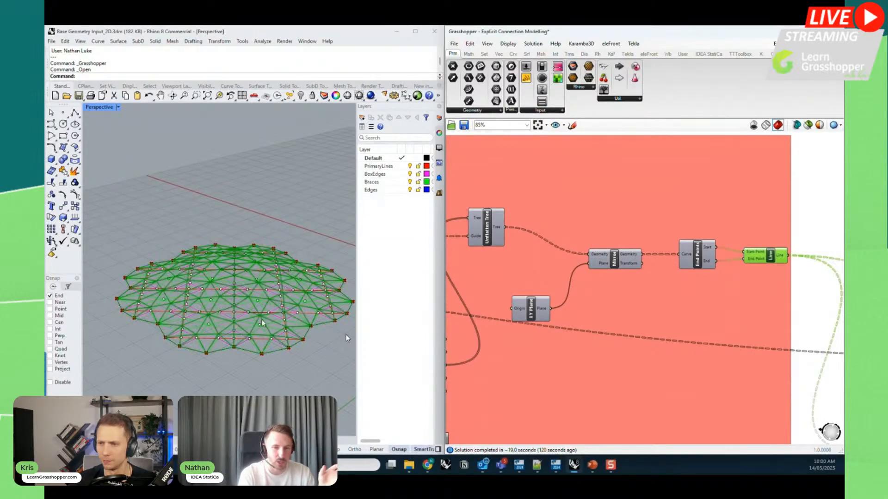
mouse_move(252, 382)
right_mouse_down()
mouse_move(256, 358)
mouse_move(276, 356)
mouse_move(242, 367)
mouse_move(239, 377)
right_mouse_up()
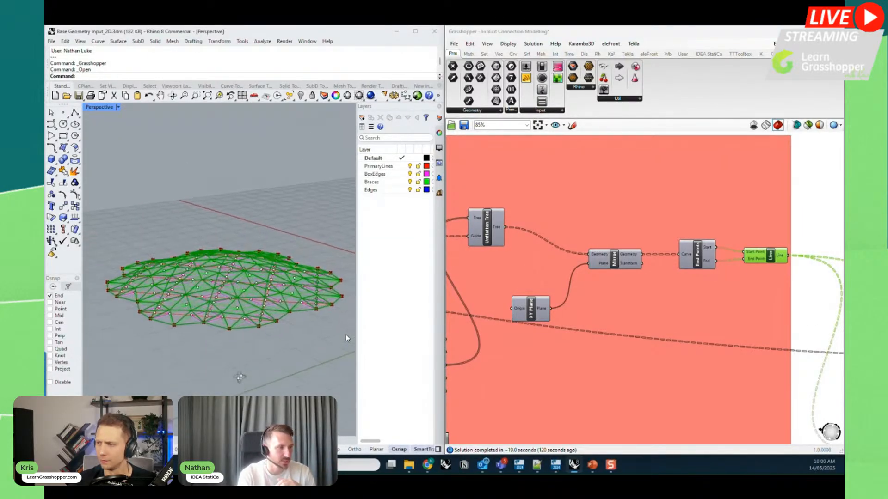
- Examine the second Karamba3D group from the line-to-beam elements to the Optimize Cross Section component
left_click(827, 221)
scroll(622, 231, "down", 2)
right_click_drag(795, 360, 484, 325)
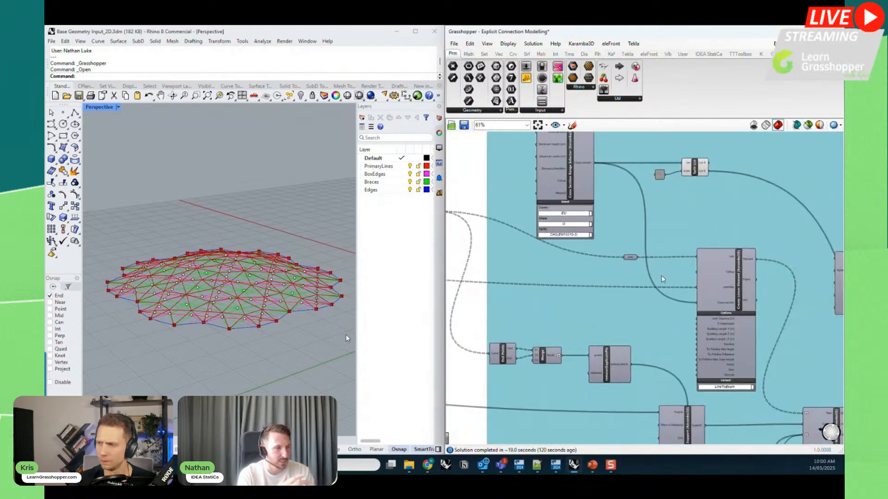
scroll(512, 259, "down", 2)
right_click_drag(740, 147, 567, 140)
scroll(705, 361, "up", 5)
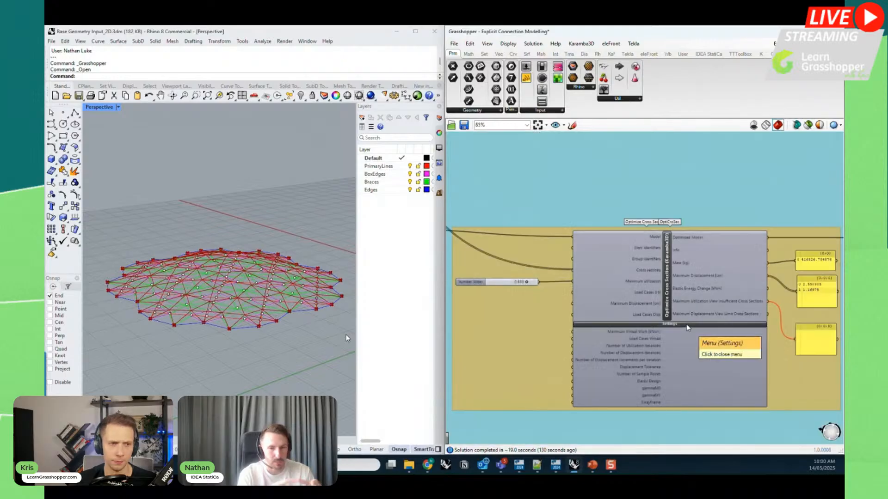
scroll(556, 270, "down", 5)
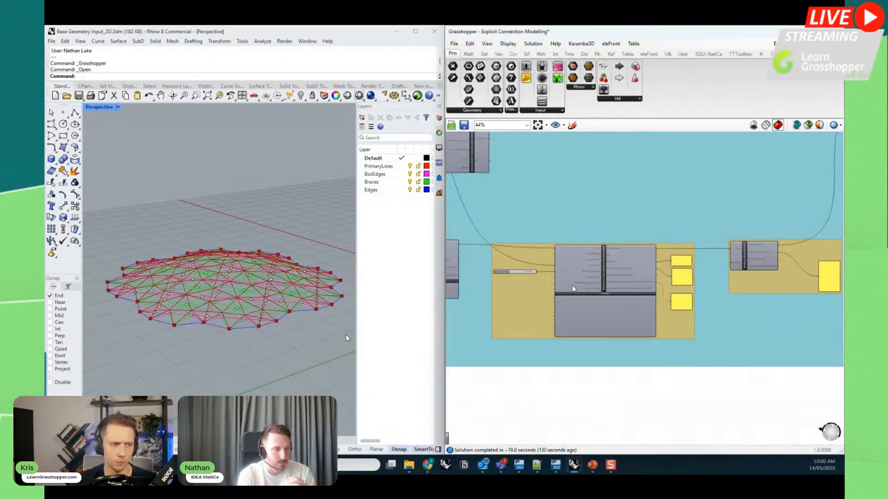
scroll(765, 195, "up", 2)
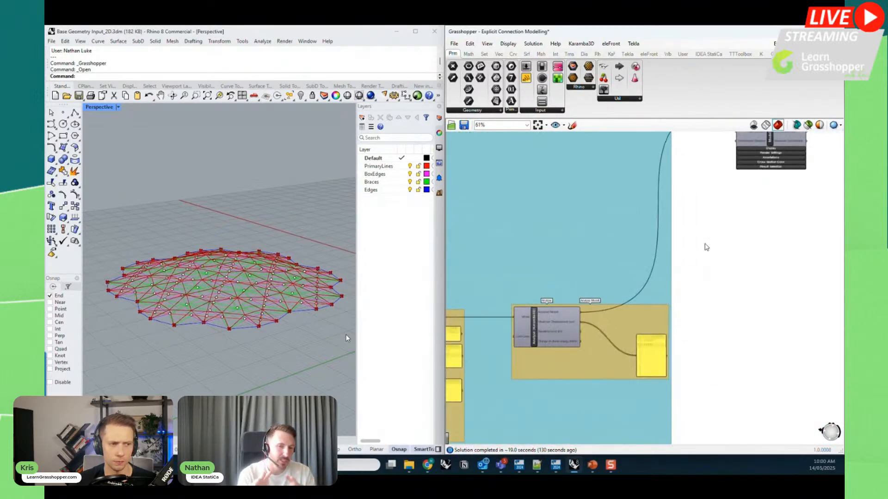
- Check the previews of the Analyze and Model View components that follow the cross section optimization
left_click(534, 323)
right_click(534, 324)
left_click(575, 337)
left_click(770, 252)
right_click_drag(771, 252, 504, 407)
right_click(554, 374)
left_click(578, 386)
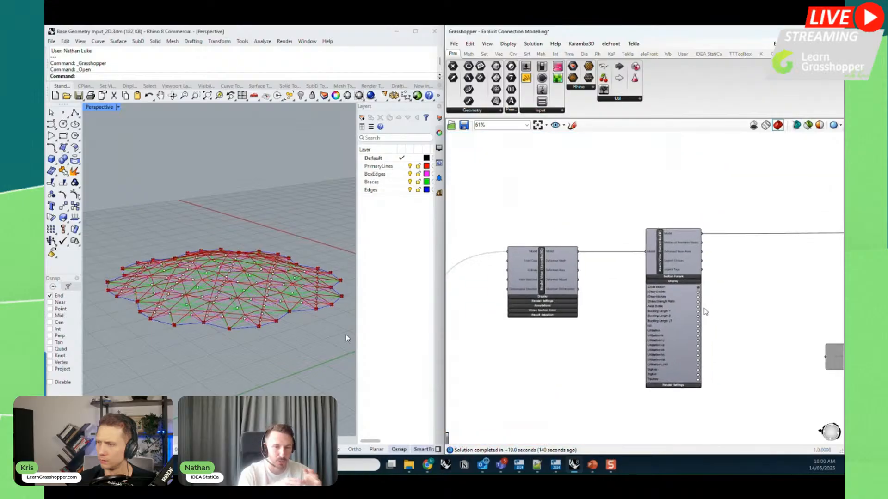
- Turn on the preview of the Beam View component and inspect the rendered cross sections at the canopy's joints
scroll(694, 258, "up", 3)
left_click(636, 252)
right_click(637, 252)
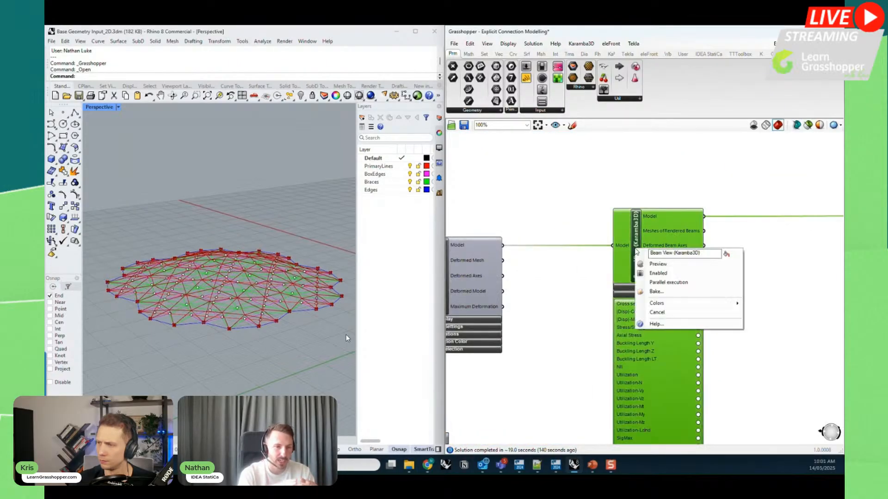
left_click(665, 264)
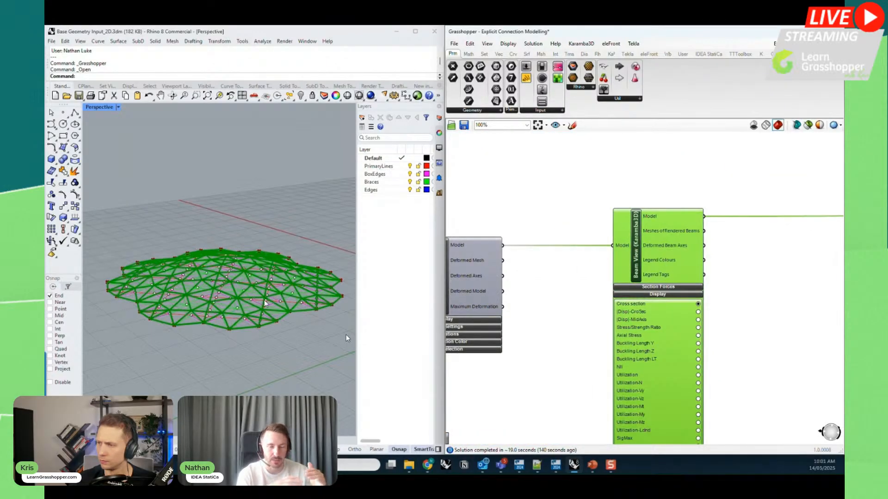
scroll(265, 303, "up", 5)
scroll(264, 302, "up", 3)
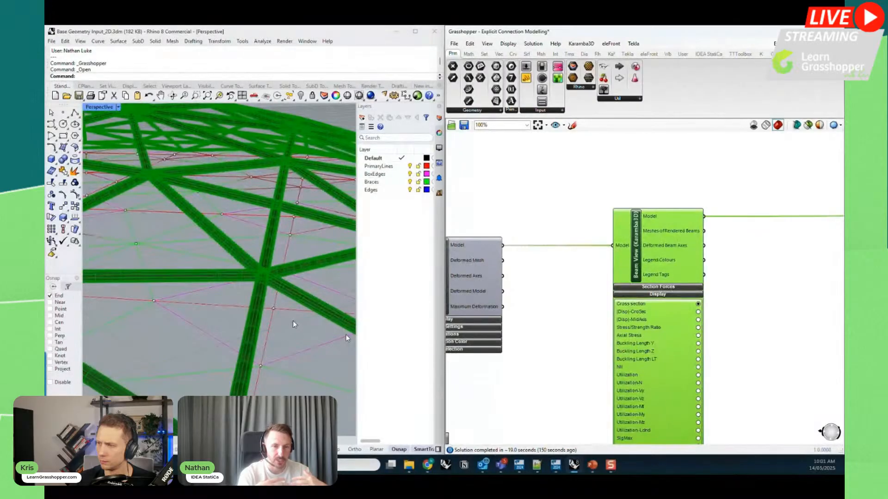
scroll(293, 324, "down", 10)
right_click_drag(242, 323, 323, 322)
- Examine the Export Model to SAF component with its export toggle and the C# Script supplying its file path
left_click(755, 286)
scroll(659, 274, "down", 4)
scroll(660, 273, "up", 4)
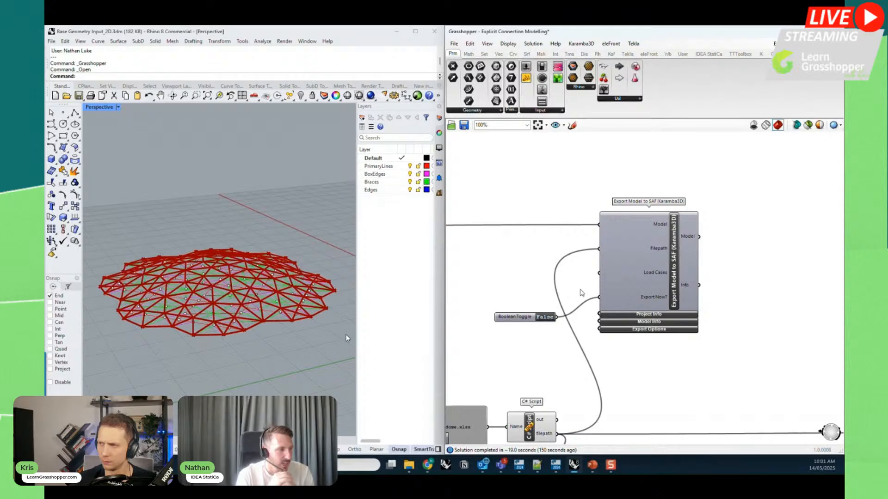
scroll(581, 293, "down", 1)
right_click_drag(547, 386, 609, 301)
right_click_drag(807, 340, 568, 338)
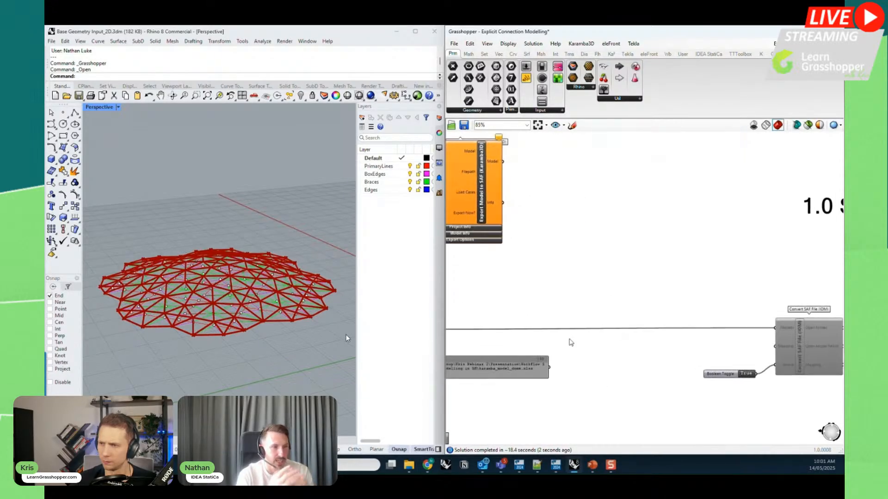
- Enable the Convert SAF File (IOM) component
right_click_drag(739, 307, 560, 247)
scroll(643, 298, "up", 2)
left_click(607, 284)
right_click(608, 284)
left_click(642, 302)
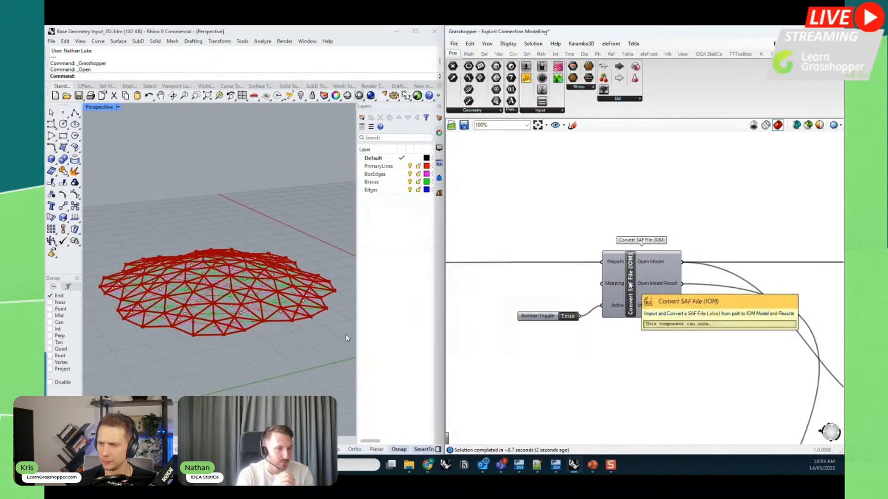
left_click(629, 305)
left_click(536, 287)
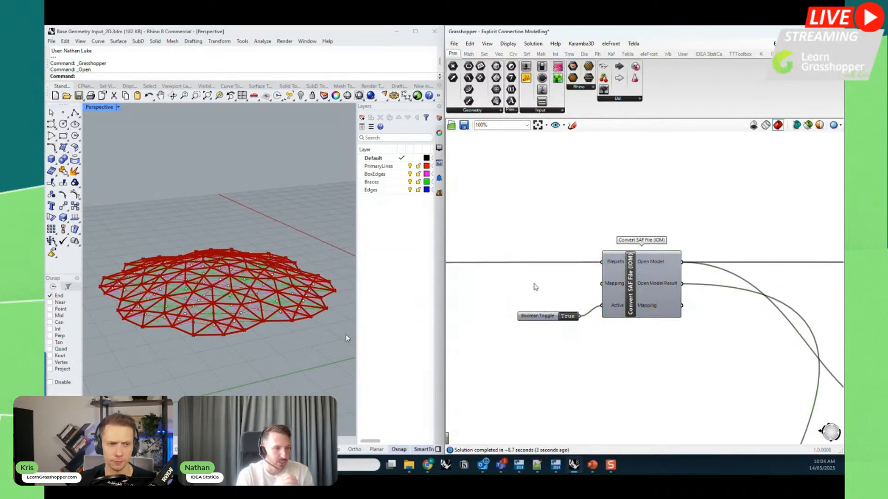
- Turn off the preview of the Beam View component ahead of the SAF export
scroll(666, 266, "down", 5)
right_click_drag(594, 314, 784, 318)
right_click_drag(573, 326, 757, 332)
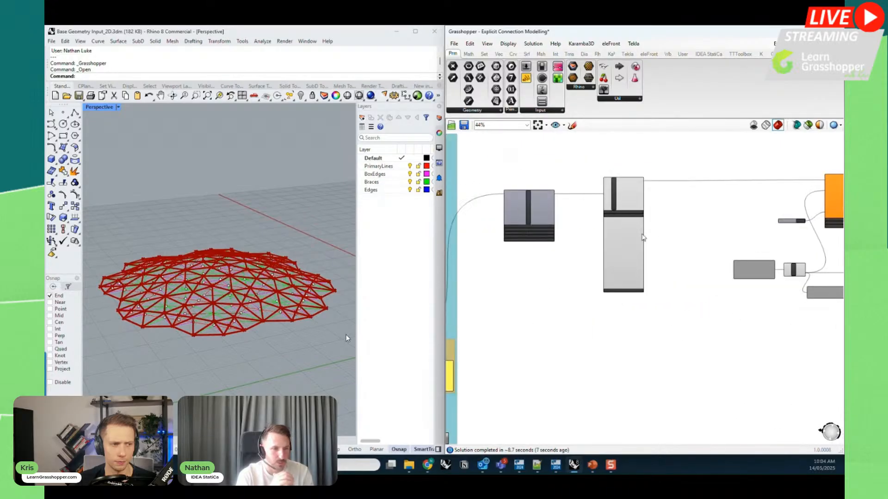
left_click(611, 198)
right_click(612, 198)
left_click(631, 214)
- Follow the Convert SAF File outputs into Deconstruct Open Model and on to the Deconstruct Connection Point and Deconstruct Connected Member components
right_click_drag(730, 327, 576, 329)
right_click_drag(765, 341, 526, 339)
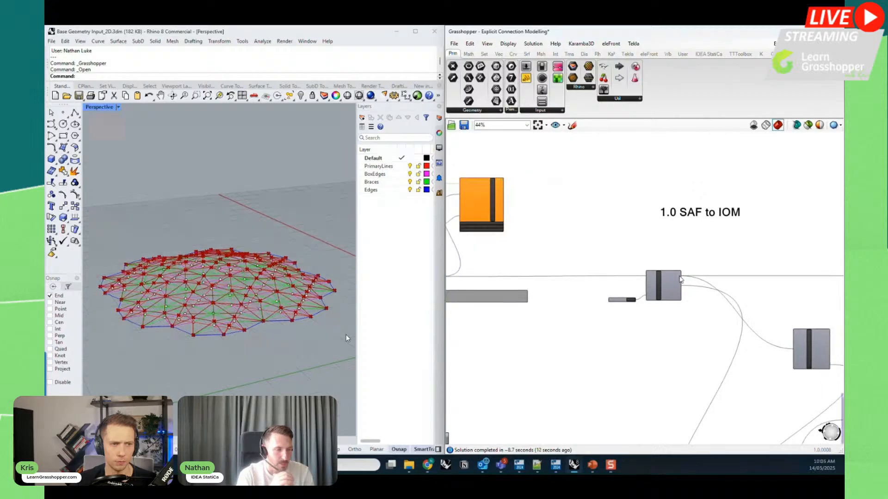
scroll(679, 279, "up", 3)
scroll(640, 289, "down", 3)
right_click_drag(684, 321, 570, 202)
scroll(688, 250, "up", 1)
scroll(690, 239, "up", 2)
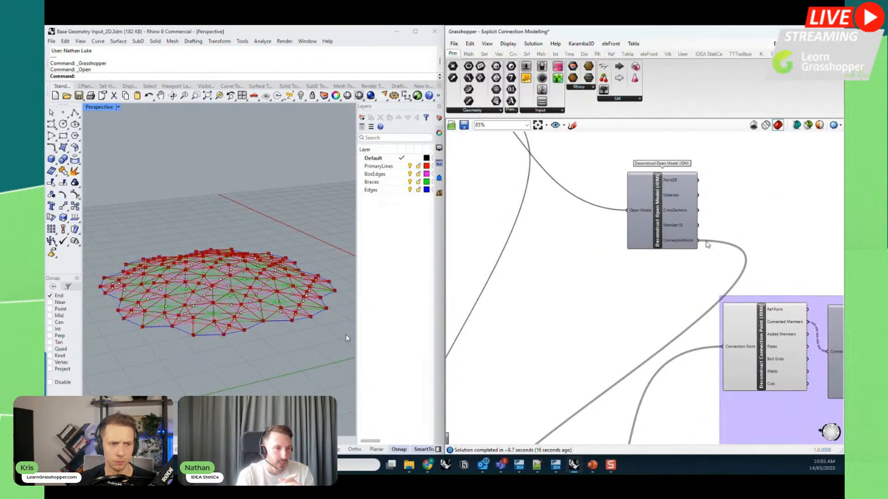
right_click_drag(636, 359, 470, 333)
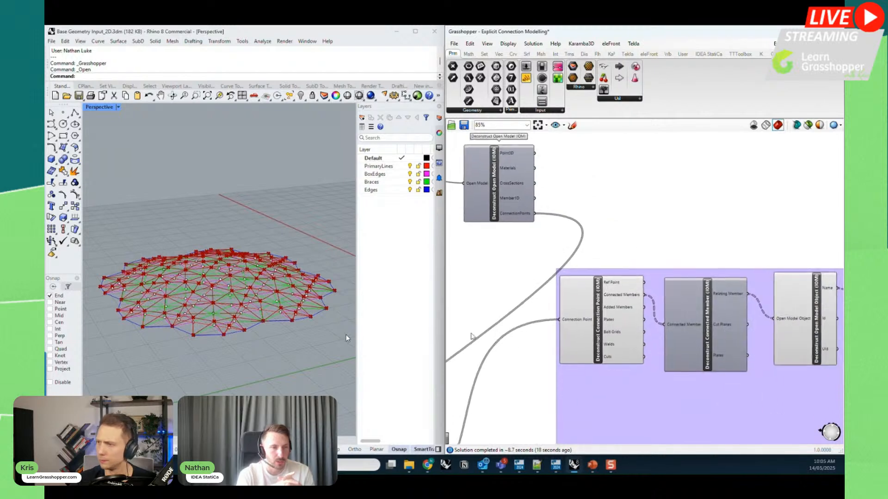
right_click_drag(747, 246, 638, 223)
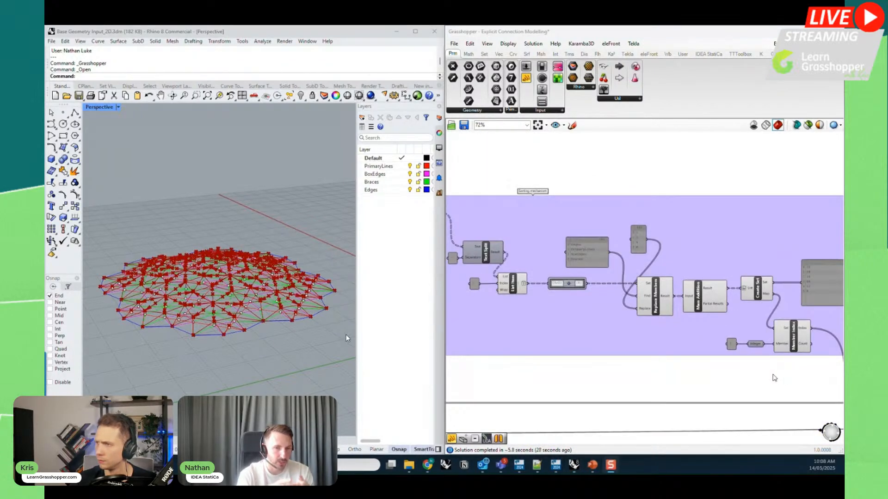
- Examine the sorting group from Mass Addition and Create Set to Member Index, and the List Item component it feeds
right_click_drag(800, 372, 686, 377)
scroll(724, 298, "up", 2)
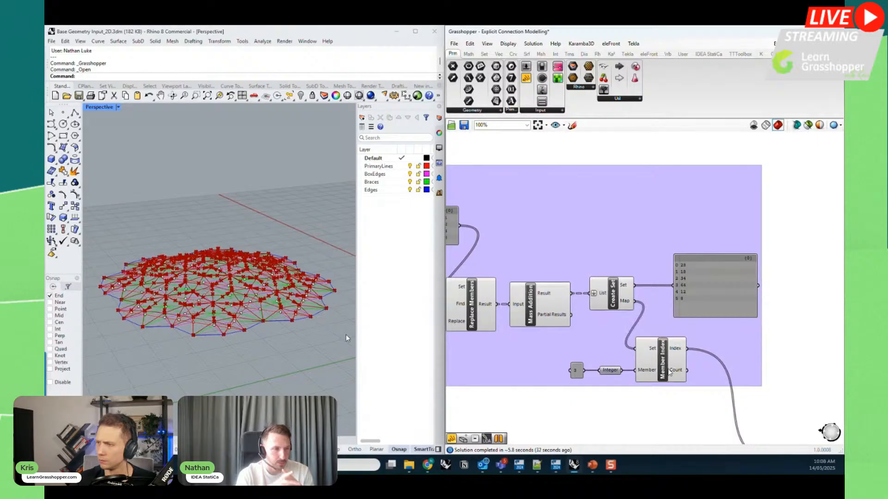
right_click_drag(659, 422, 612, 258)
left_click(760, 319)
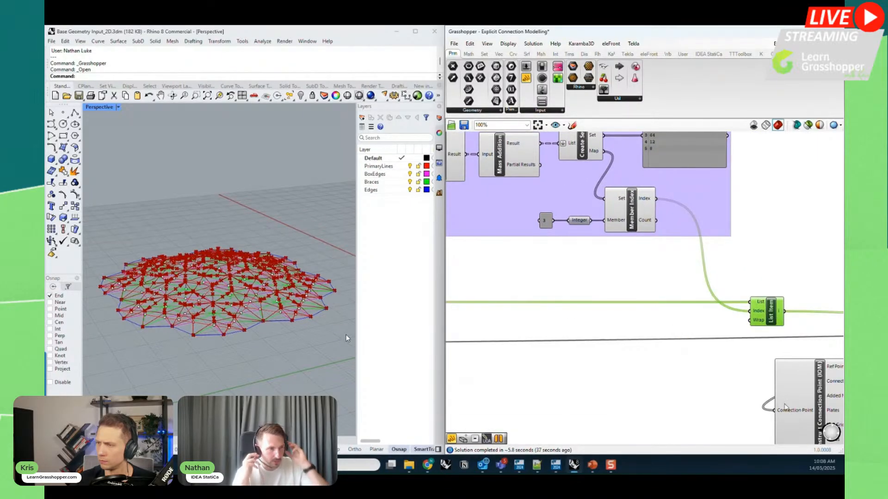
- Examine the Deconstruct Connection Point component fed by the List Item selection and check its geometry in the canopy model
left_click(817, 394)
scroll(276, 329, "up", 10)
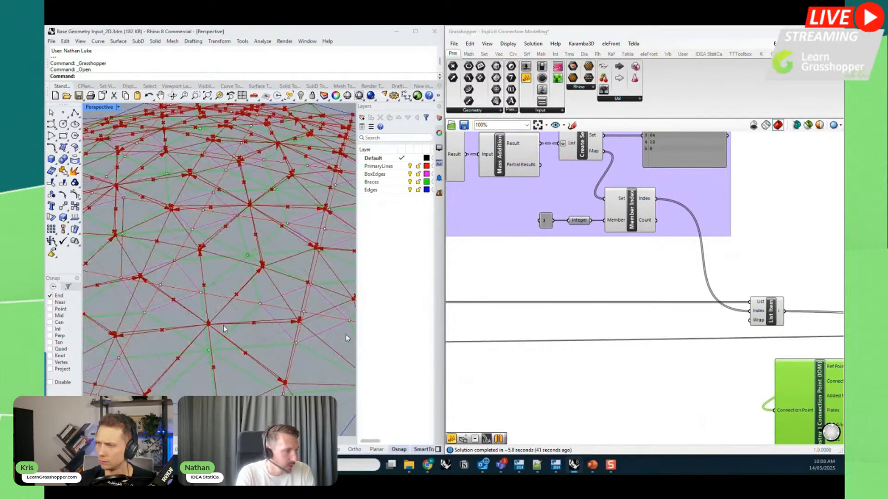
right_click_drag(649, 388, 574, 321)
scroll(548, 272, "down", 5)
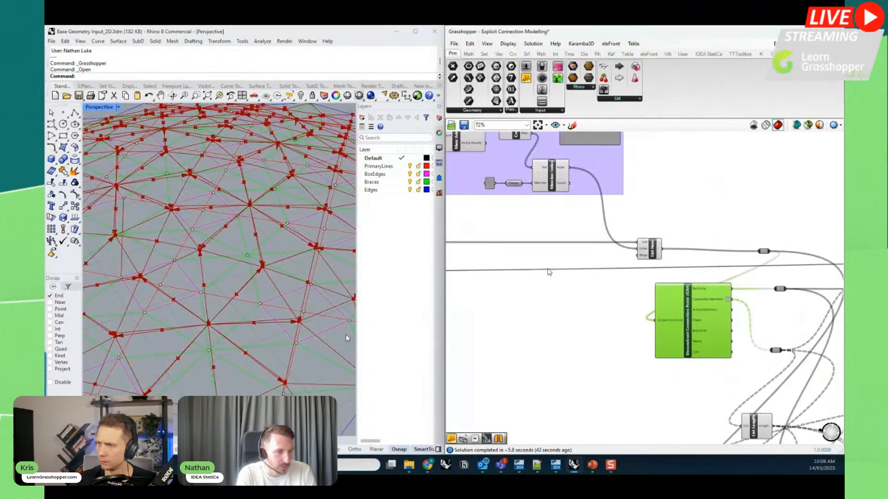
scroll(773, 317, "up", 3)
scroll(773, 317, "up", 2)
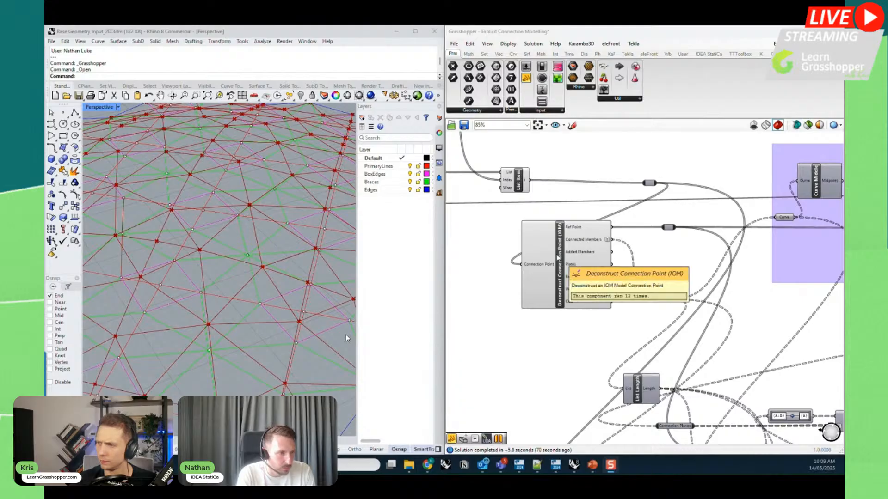
left_click(516, 182)
mouse_move(527, 184)
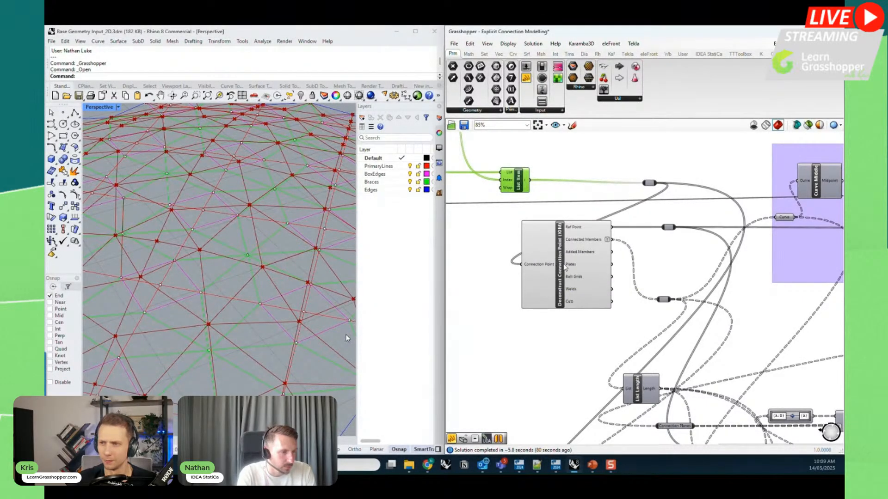
left_click(564, 267)
left_click(604, 346)
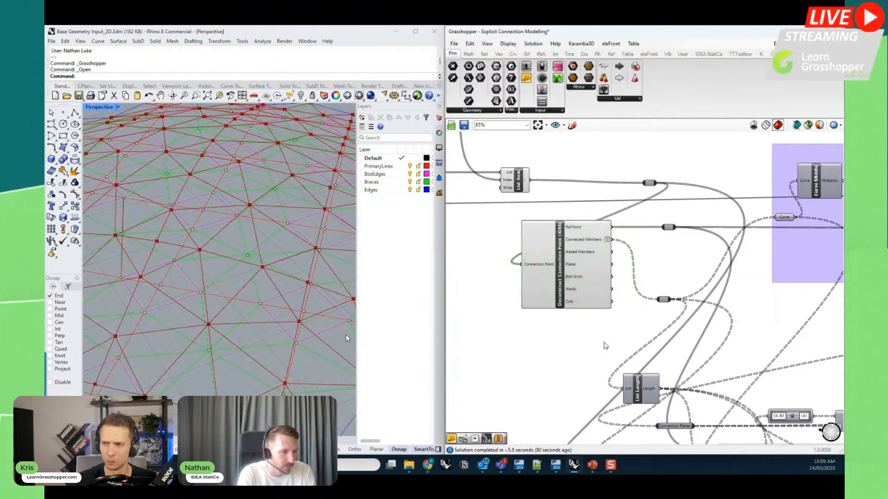
- Turn on the preview of the Brep container holding the plate volumes of the second Create Plate component
scroll(550, 248, "down", 5)
right_click_drag(521, 251, 492, 239)
scroll(505, 228, "down", 4)
right_click_drag(662, 334, 496, 308)
scroll(627, 305, "up", 3)
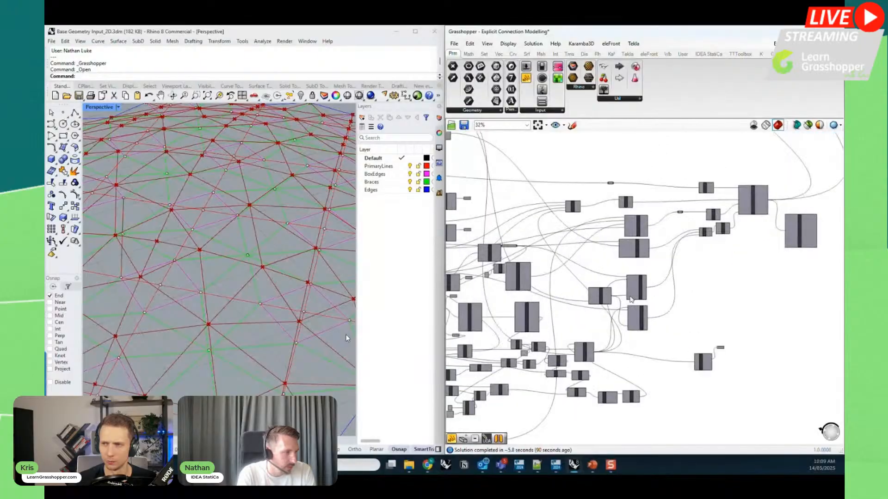
right_click_drag(600, 255, 585, 211)
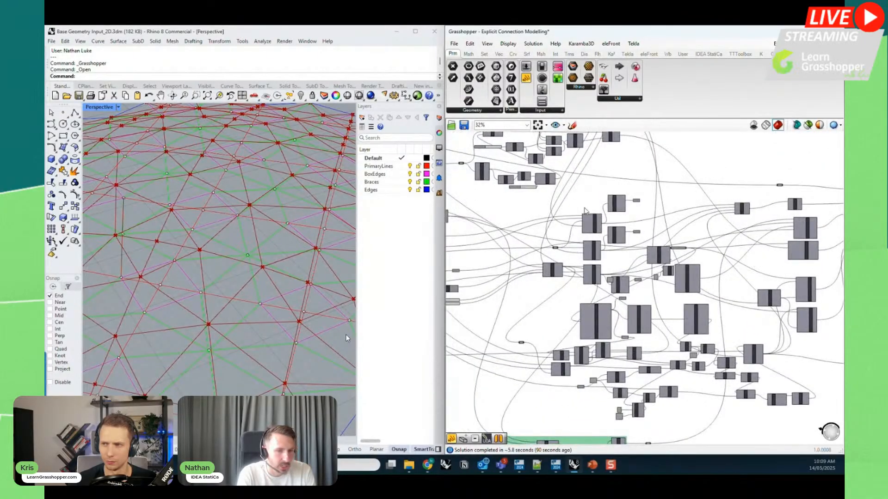
scroll(593, 207, "up", 5)
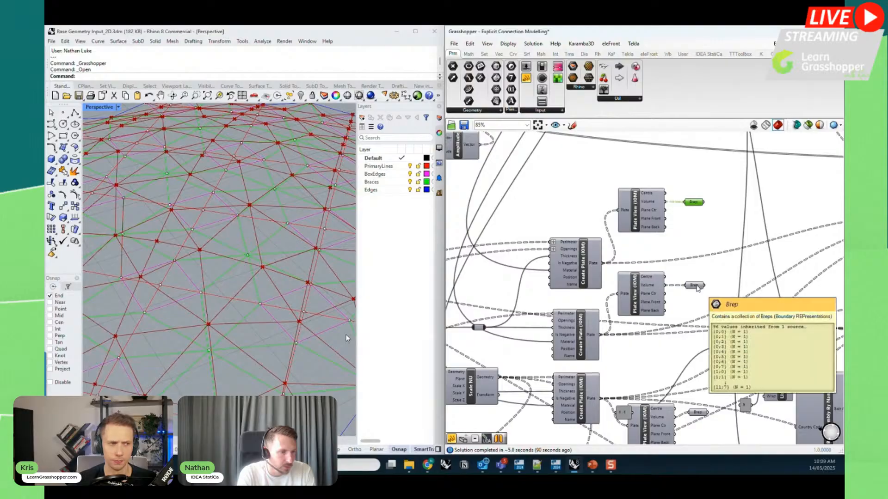
left_click(697, 287, "shift")
right_click(697, 287)
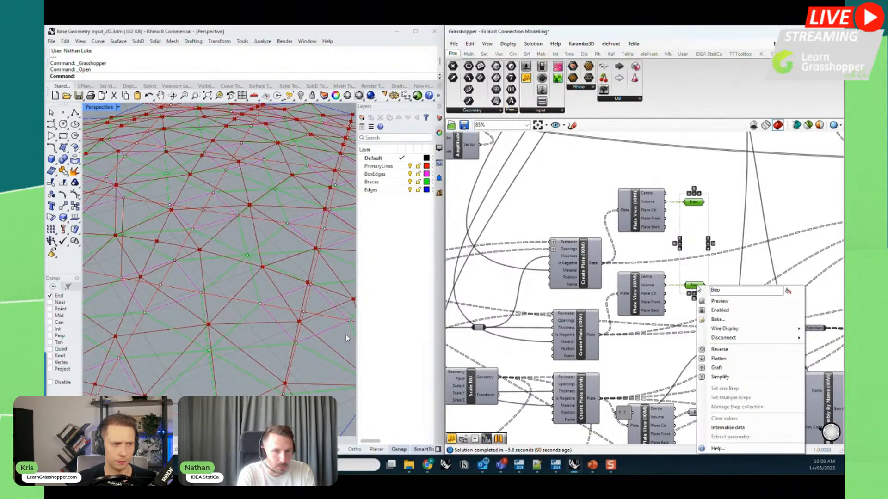
left_click(726, 305)
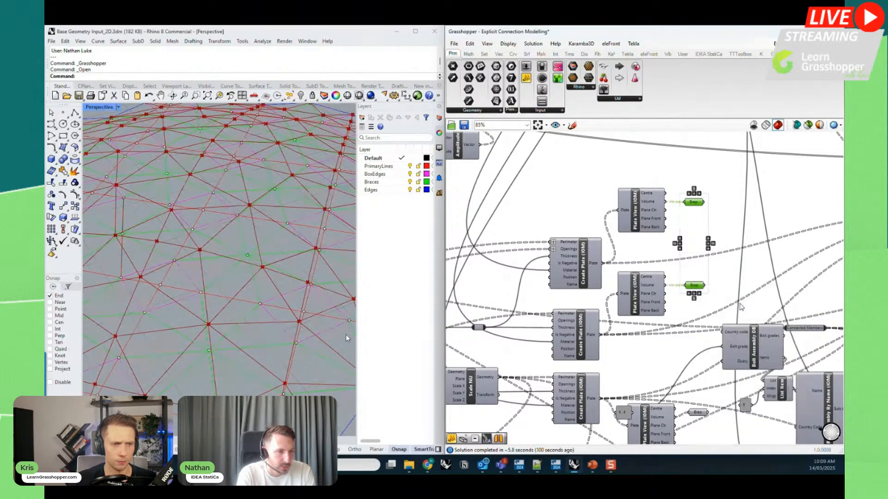
- Turn on the preview of the first Create Plate's Brep container and inspect the plates at a canopy node
left_click(726, 218)
right_click(695, 204)
left_click(727, 221)
scroll(246, 338, "down", 2)
scroll(208, 329, "up", 8)
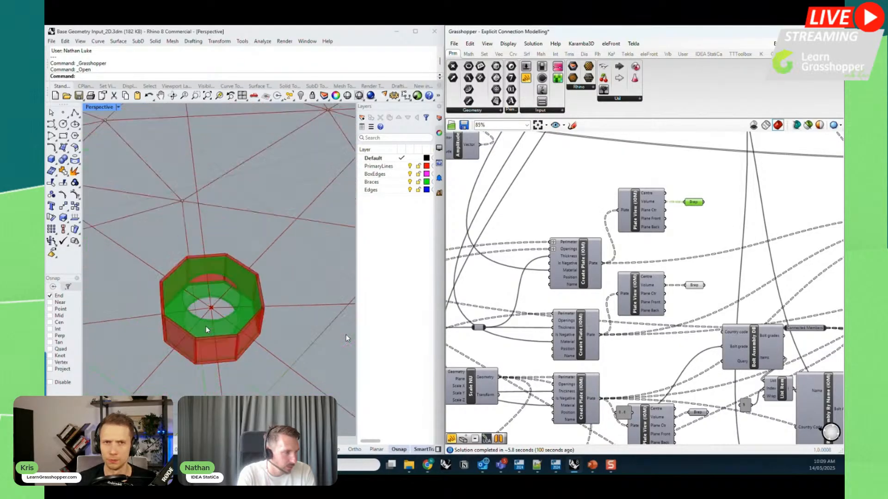
right_click_drag(346, 335, 365, 323)
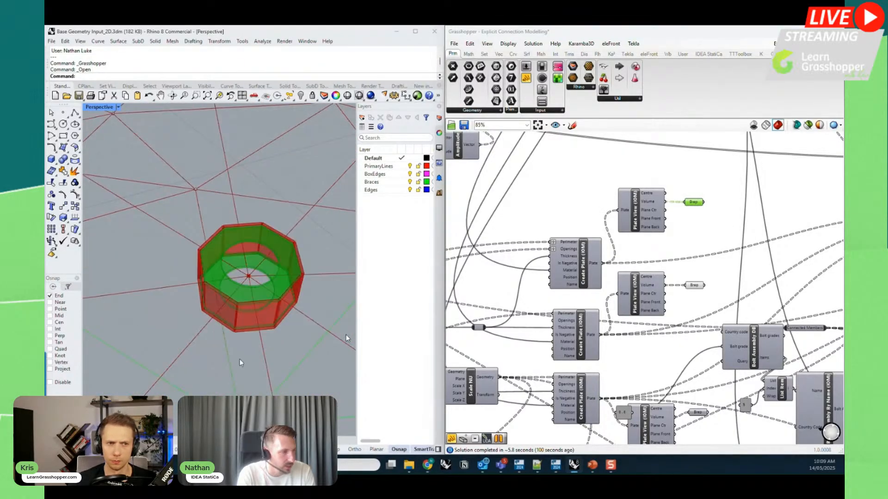
scroll(265, 308, "down", 12)
scroll(320, 177, "up", 8)
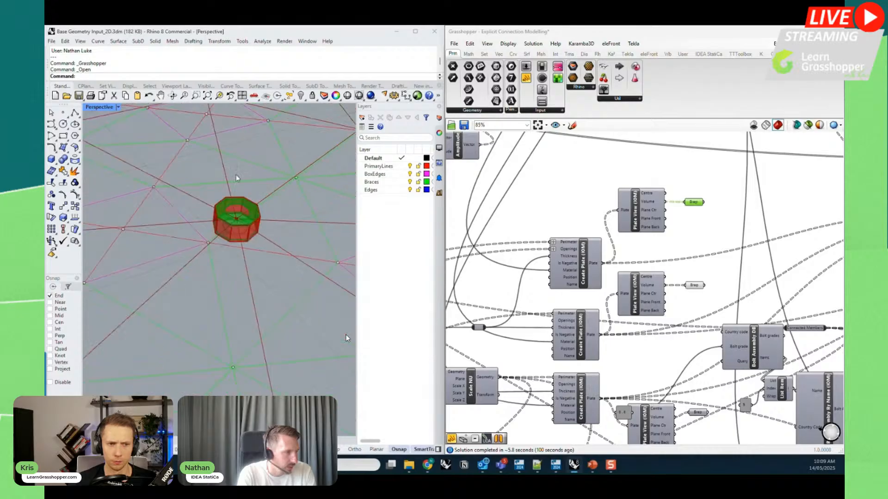
scroll(227, 179, "up", 5)
scroll(226, 179, "down", 5)
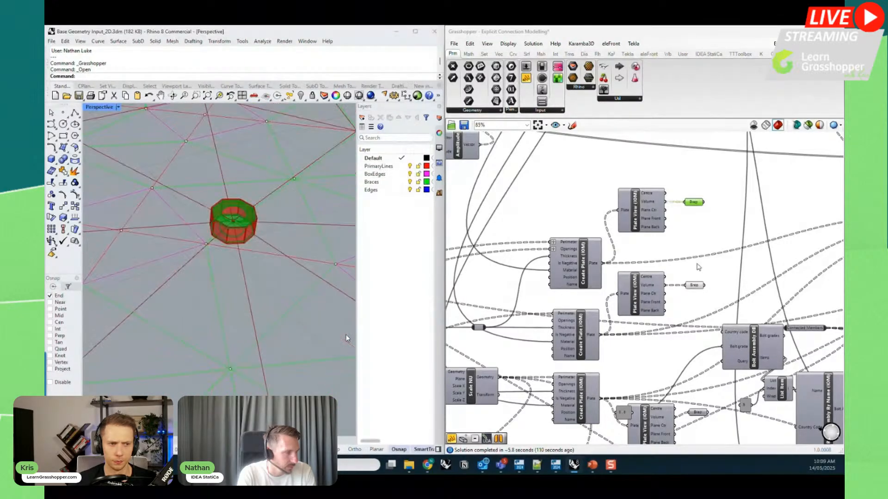
- Turn on the preview of the Brep container fed by the third Create Plate's Plate View
left_click(713, 273)
scroll(583, 262, "down", 3)
scroll(622, 379, "up", 4)
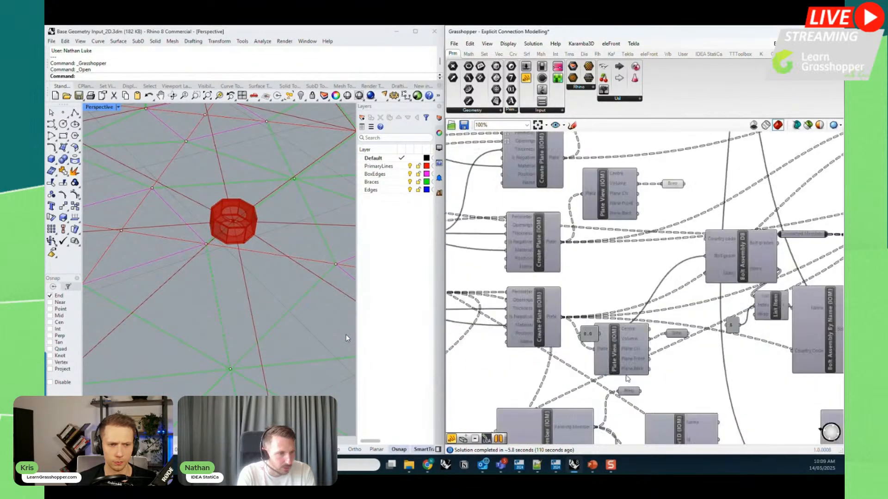
right_click(677, 337)
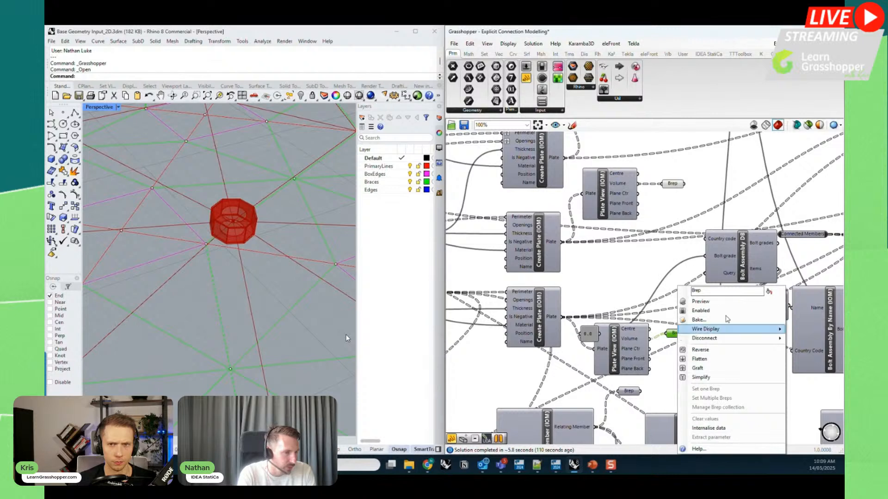
left_click(733, 302)
- Turn on the preview of the Brep container below that Plate View and inspect the member solids across the canopy
left_click(629, 391)
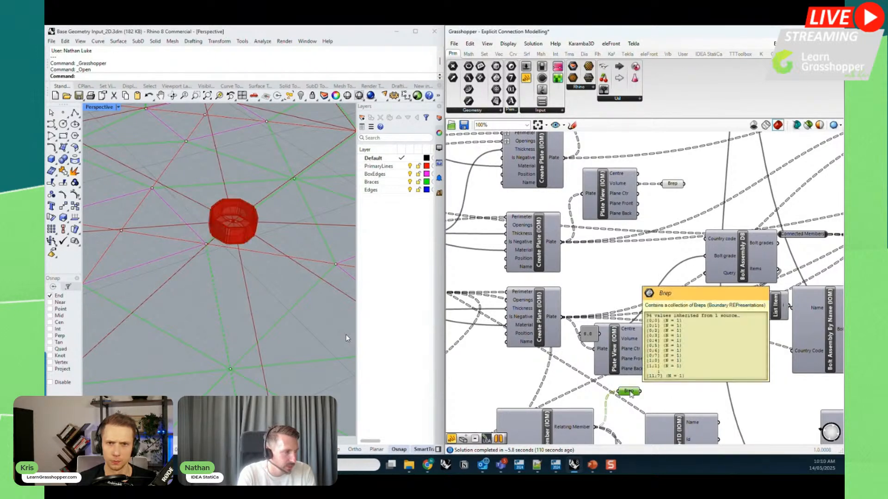
right_click(629, 392)
left_click(758, 389)
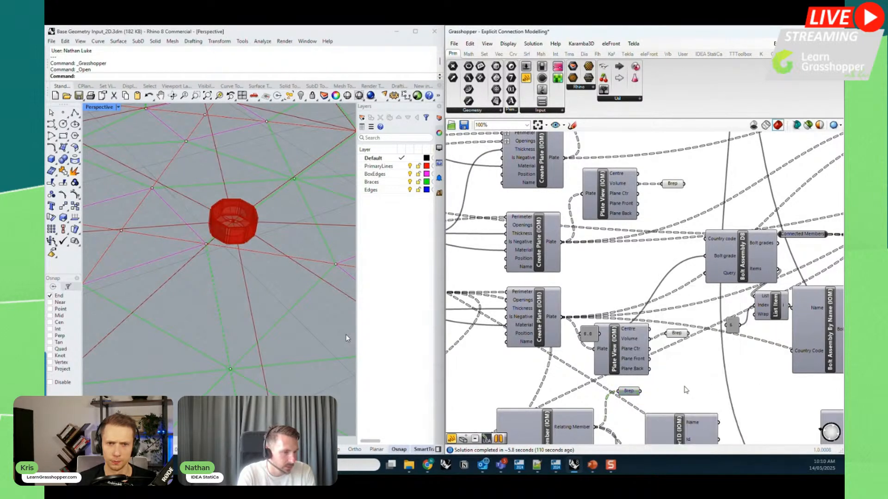
right_click(629, 392)
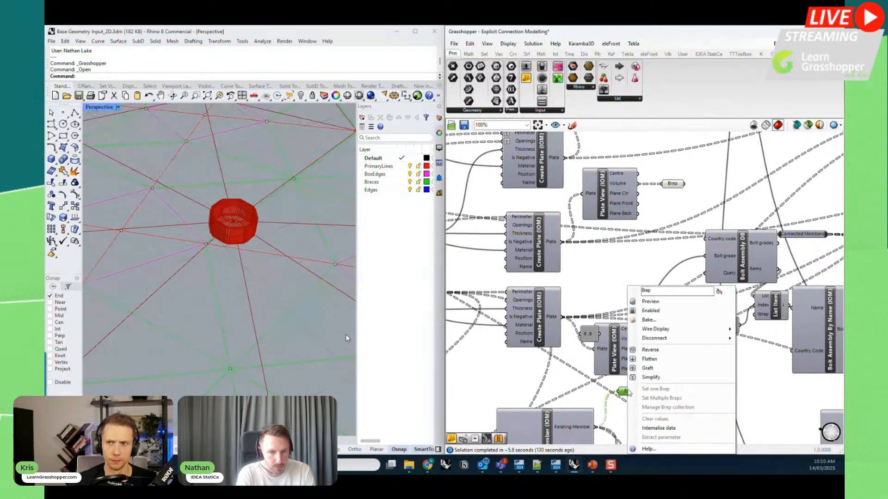
left_click(666, 303)
scroll(236, 237, "down", 12)
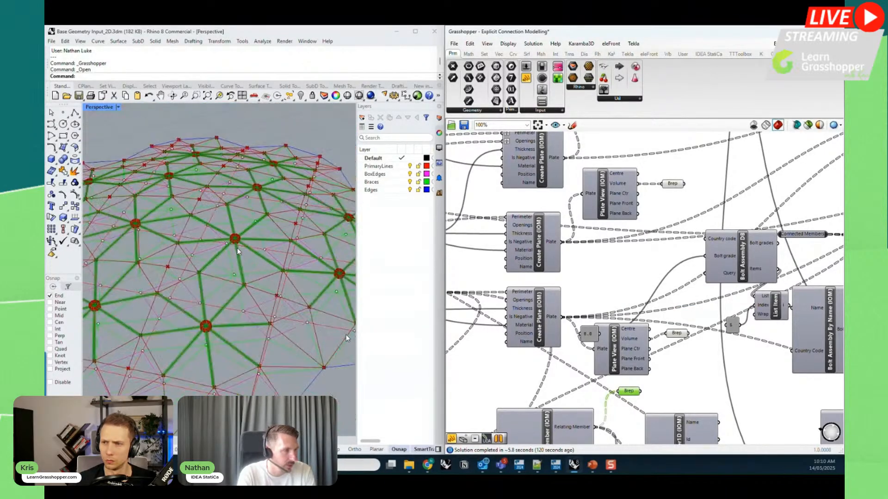
right_click_drag(316, 345, 262, 342)
scroll(243, 254, "up", 10)
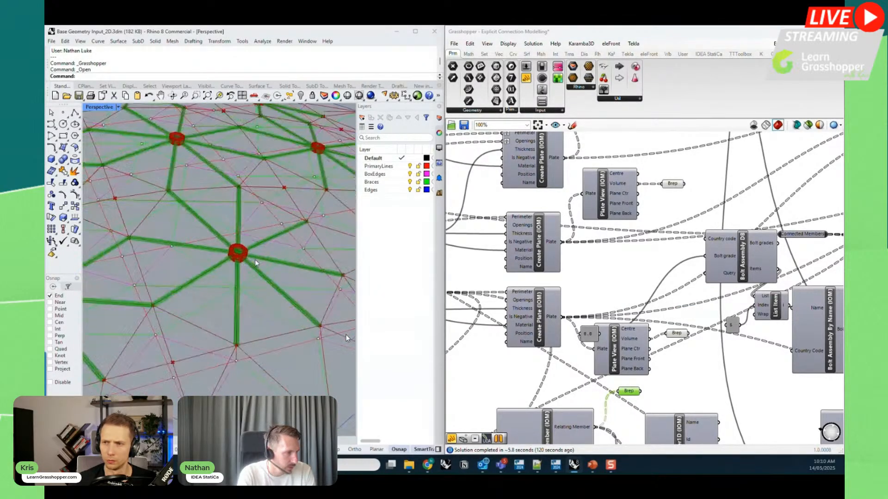
- Turn on the preview of the Create Bolt Grid component to show the bolts at the node
left_click(672, 390)
scroll(673, 391, "down", 5)
scroll(741, 350, "up", 1)
right_click_drag(636, 340, 823, 398)
scroll(685, 357, "down", 4)
right_click_drag(688, 357, 564, 326)
scroll(656, 267, "up", 2)
right_click_drag(656, 267, 526, 263)
right_click_drag(806, 336, 723, 268)
scroll(634, 170, "up", 6)
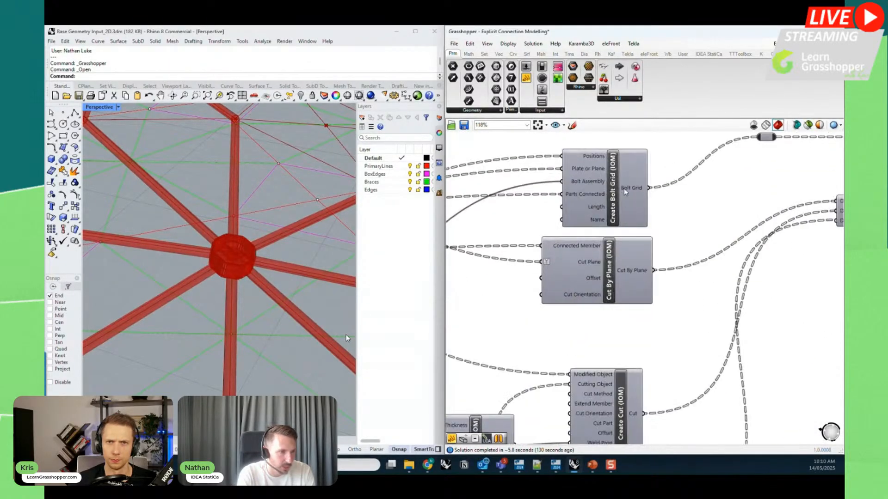
left_click(617, 184)
right_click_drag(300, 375, 272, 349)
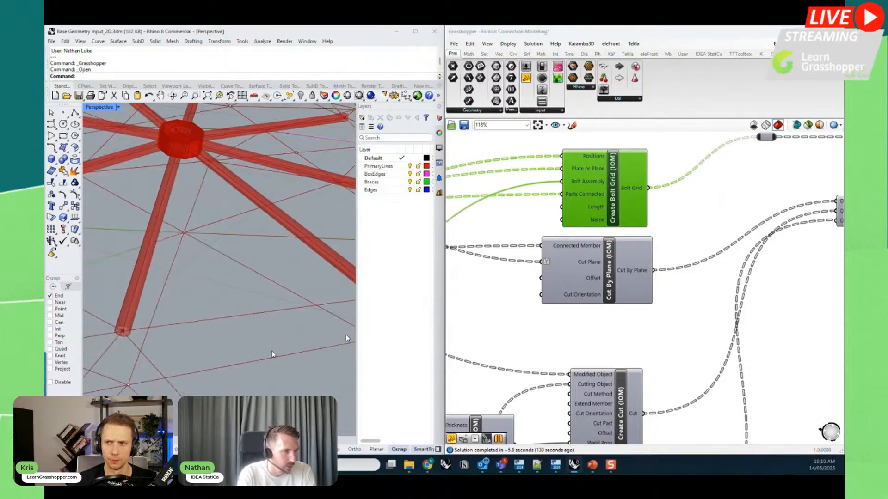
scroll(272, 350, "down", 5)
scroll(202, 229, "up", 8)
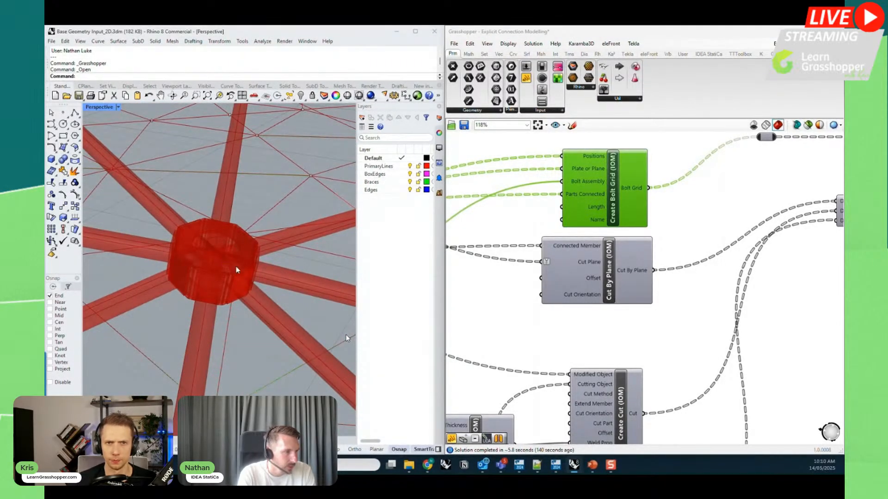
right_click(617, 212)
left_click(676, 226)
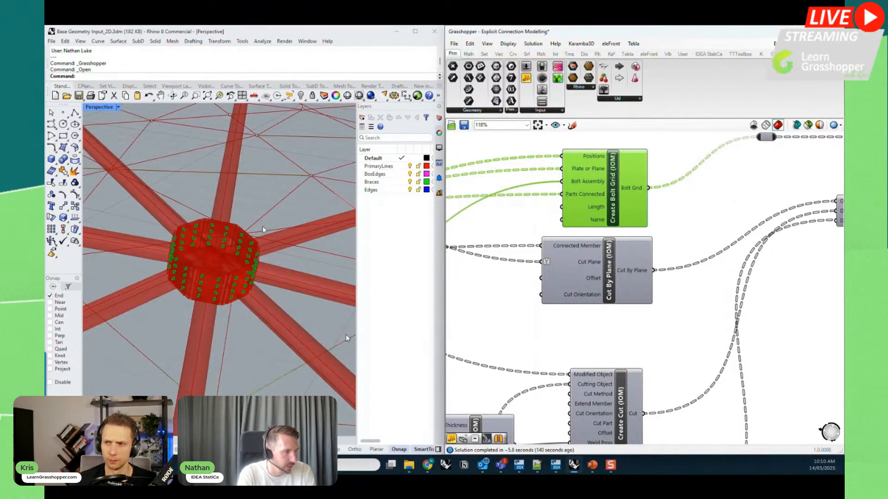
- Turn on the preview of the Brep container on the Plate View beyond the Create Cut components and inspect the member plates
scroll(723, 278, "down", 2)
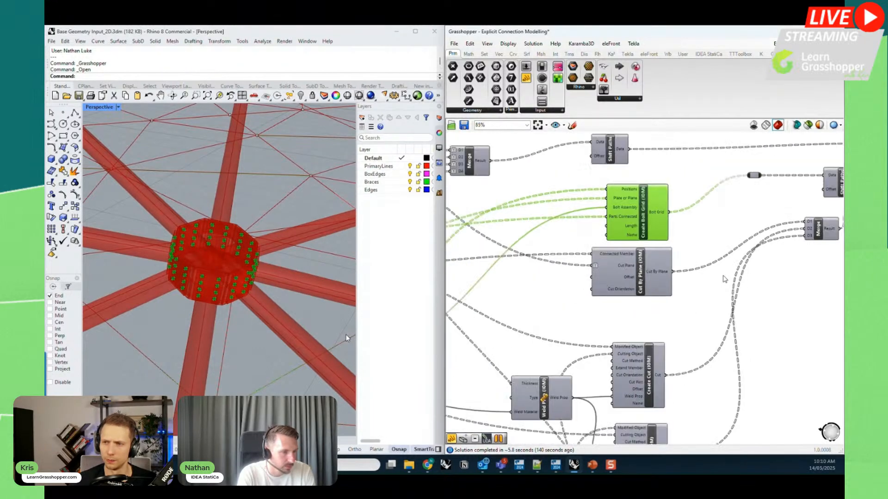
right_click_drag(720, 388, 718, 261)
right_click_drag(662, 380, 752, 290)
right_click_drag(756, 351, 620, 338)
left_click(765, 280)
right_click(765, 280)
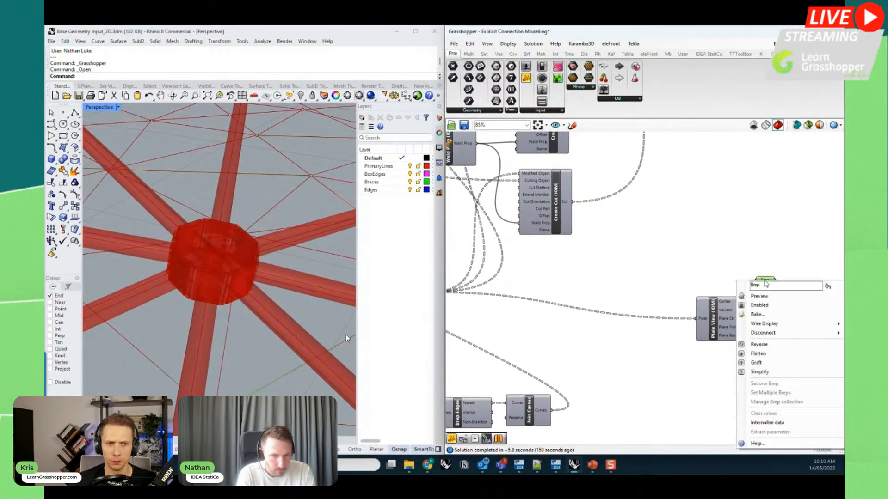
right_click_drag(269, 359, 262, 354)
scroll(219, 355, "down", 3)
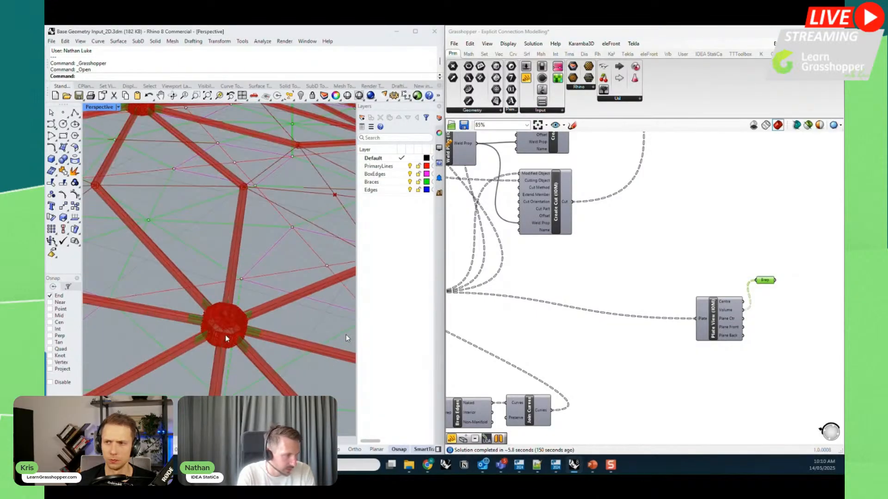
scroll(225, 344, "down", 5)
right_click_drag(300, 363, 332, 391)
scroll(324, 208, "up", 10)
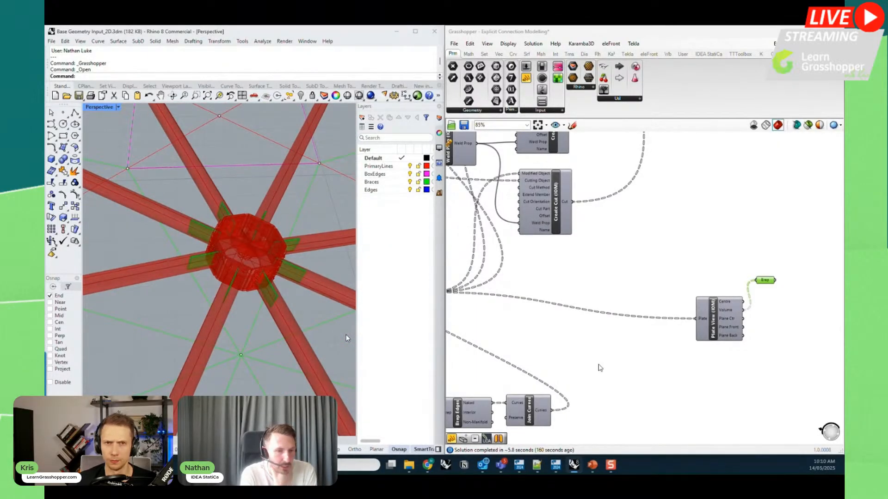
left_click(599, 367)
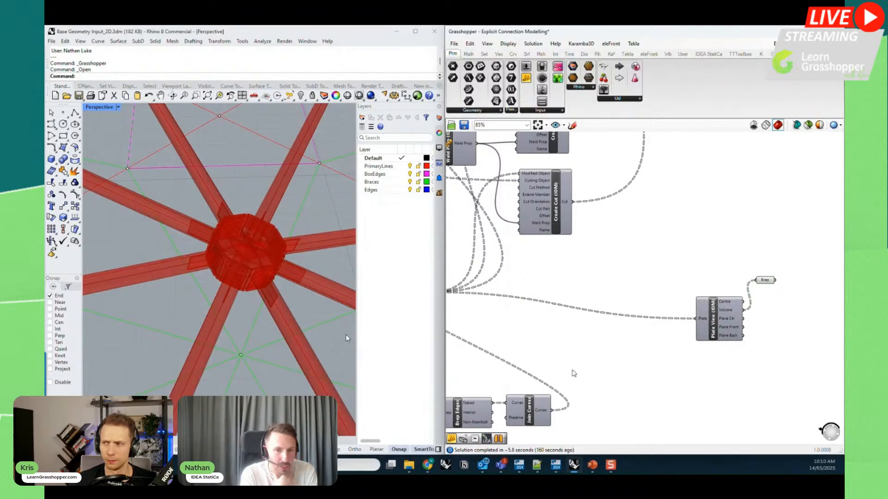
left_click(767, 280)
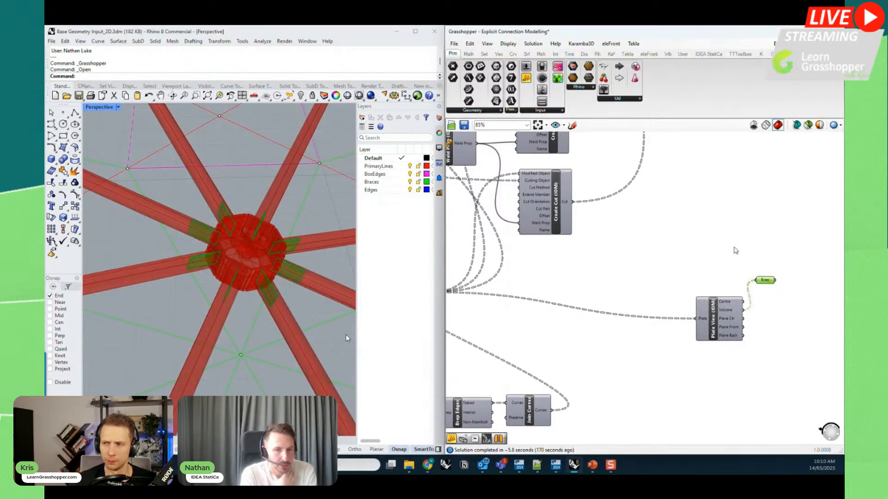
- Examine the Bolt Grid group with its Scale NU, Divide Surface and Shift Paths components
scroll(598, 357, "down", 5)
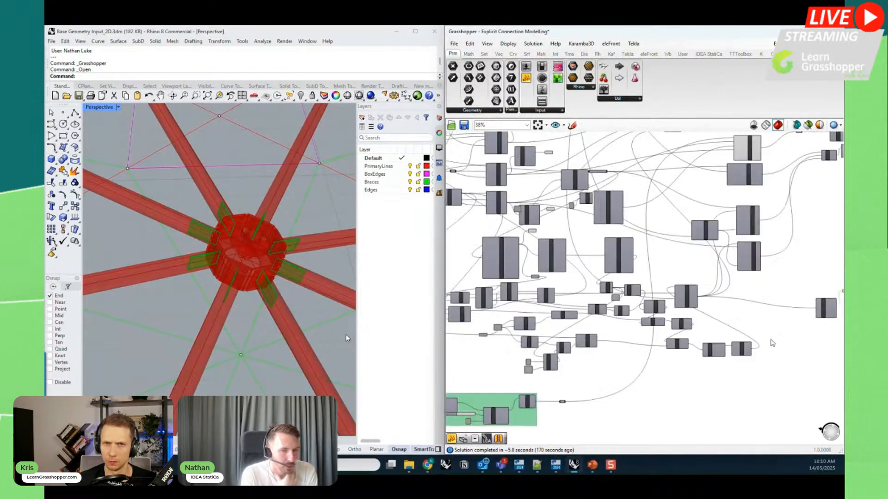
right_click_drag(640, 380, 702, 359)
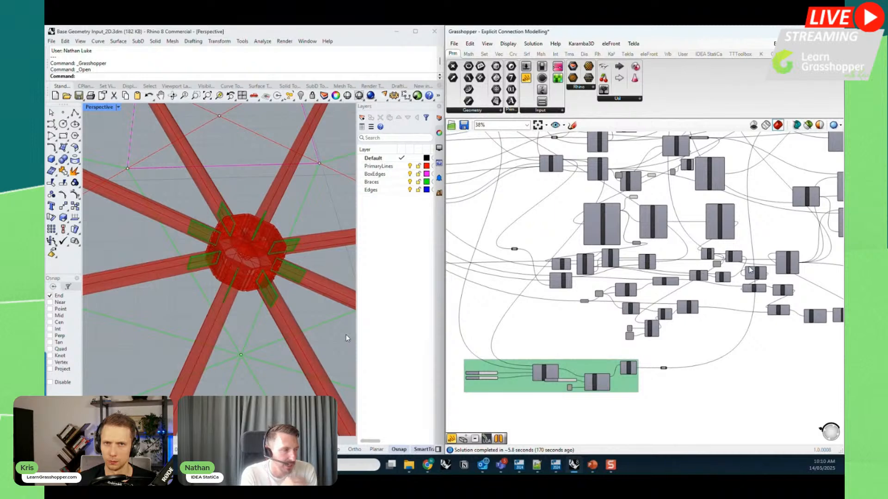
scroll(540, 384, "up", 4)
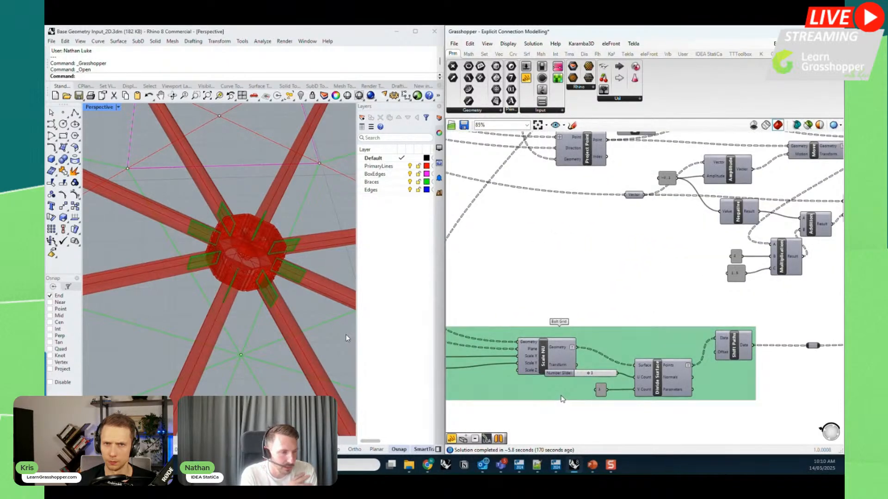
scroll(562, 399, "down", 3)
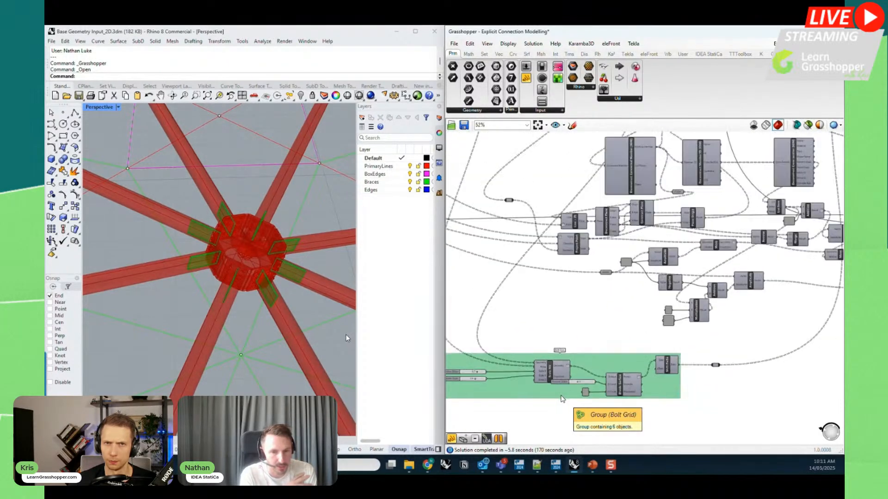
- Examine the Modify Connection Point component and the connection point, plates, bolt grids and cuts feeding it
right_click_drag(699, 379, 601, 433)
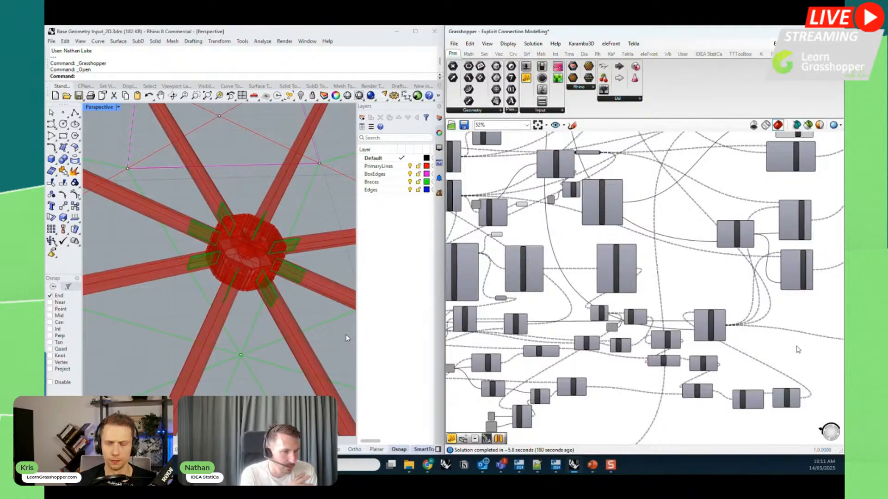
right_click_drag(823, 338, 557, 389)
scroll(558, 389, "down", 2)
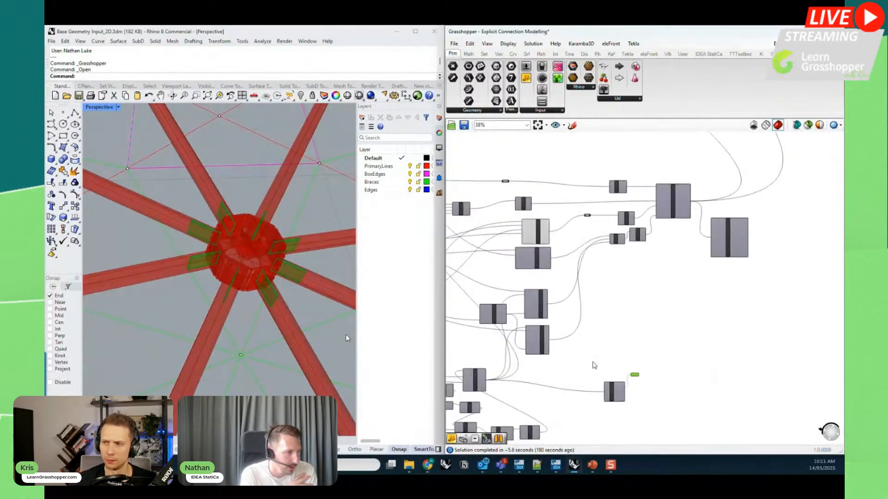
right_click_drag(772, 240, 764, 294)
scroll(672, 241, "up", 5)
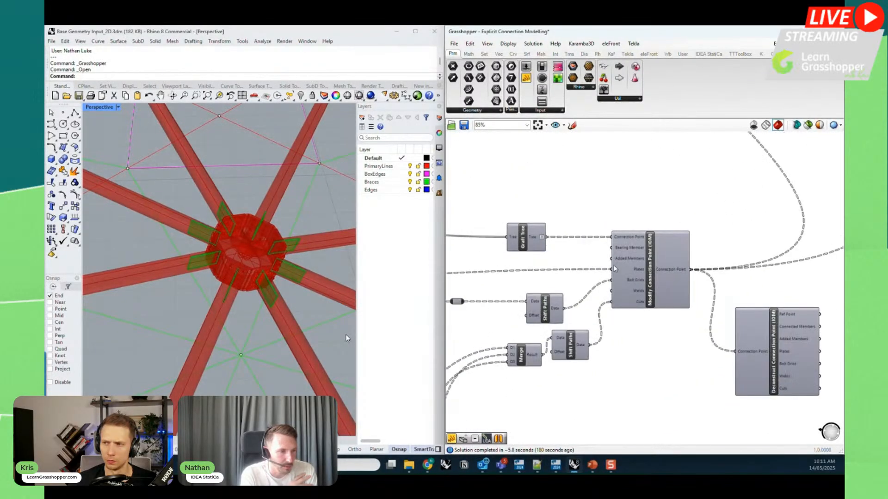
scroll(608, 269, "up", 1)
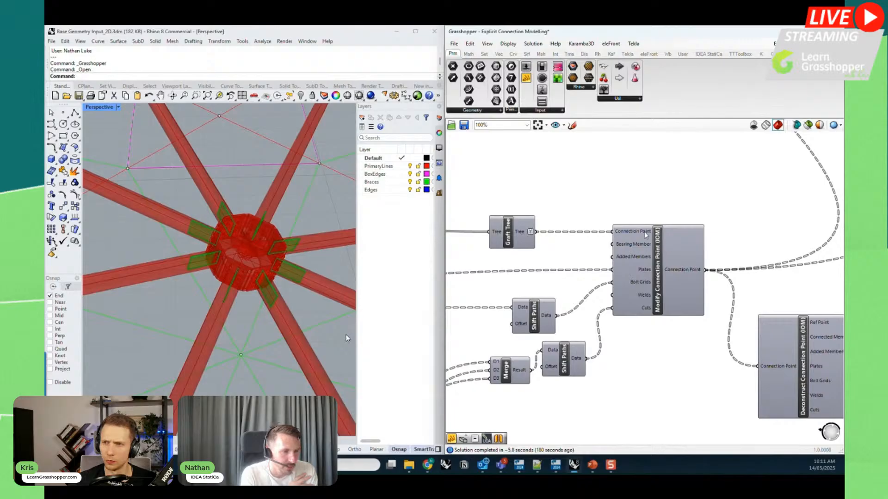
mouse_move(642, 235)
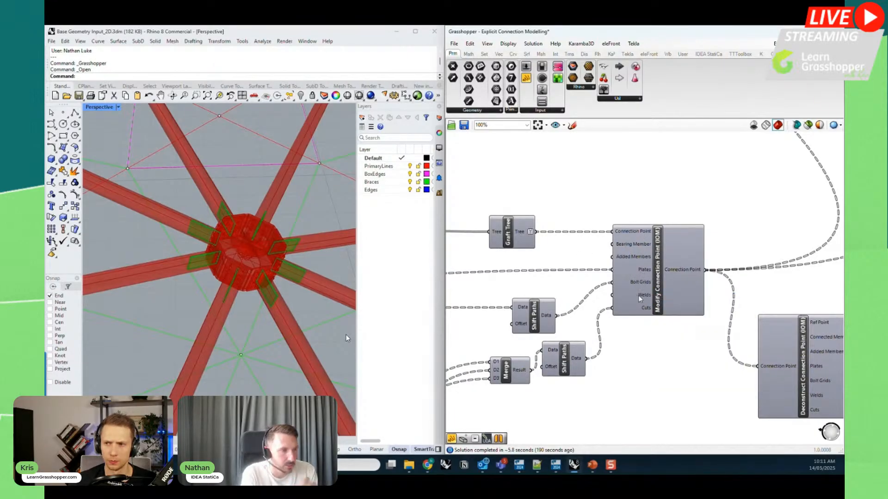
- Turn on the preview of the Deconstruct Connection Point (IOM) component to show the plates and bolts at the node
mouse_move(645, 309)
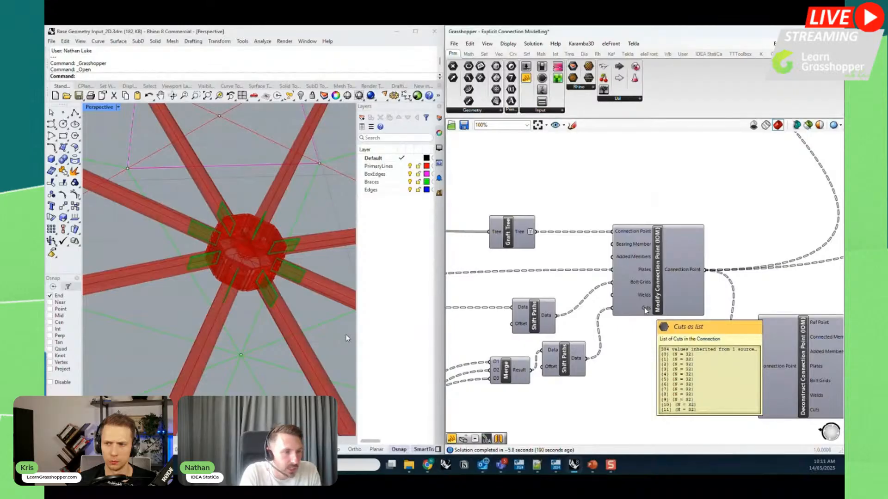
right_click_drag(732, 353, 597, 348)
right_click(684, 357)
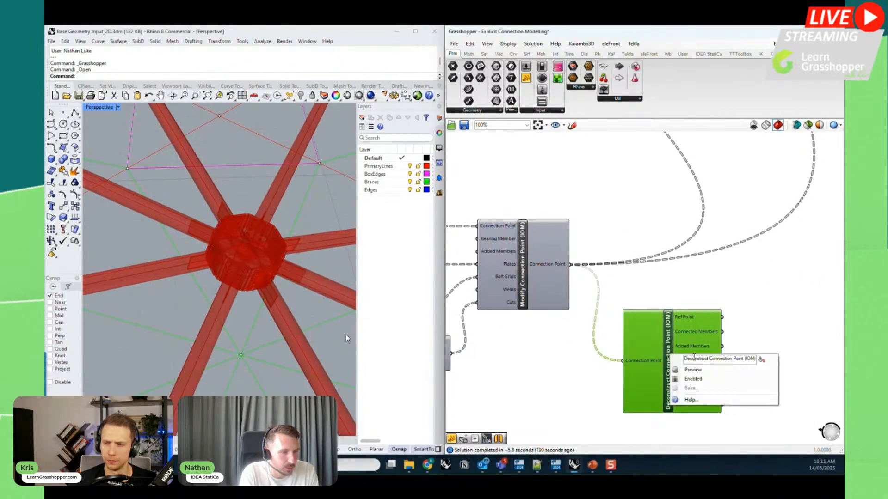
left_click(693, 370)
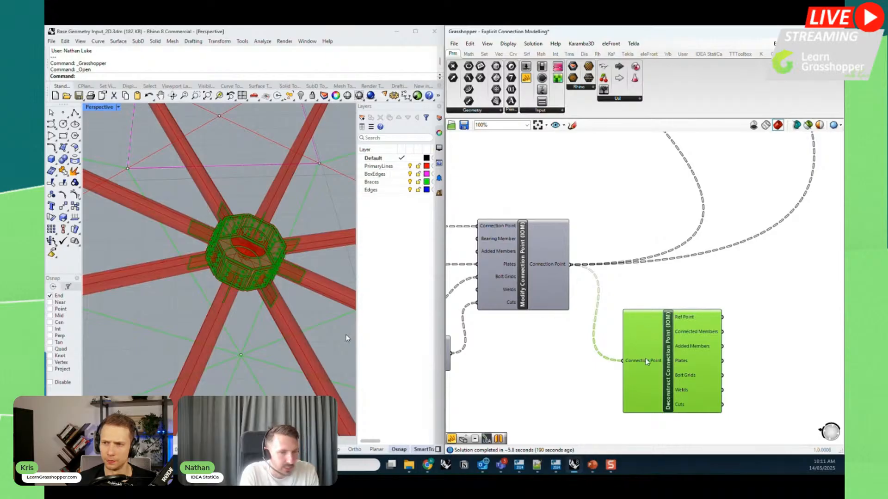
left_click(711, 292)
- Examine the Modify Open Model (IOM) component and the list of connection points feeding it
scroll(709, 293, "down", 5)
right_click_drag(694, 185, 673, 363)
right_click_drag(664, 233, 756, 385)
right_click_drag(721, 251, 765, 332)
scroll(629, 183, "up", 3)
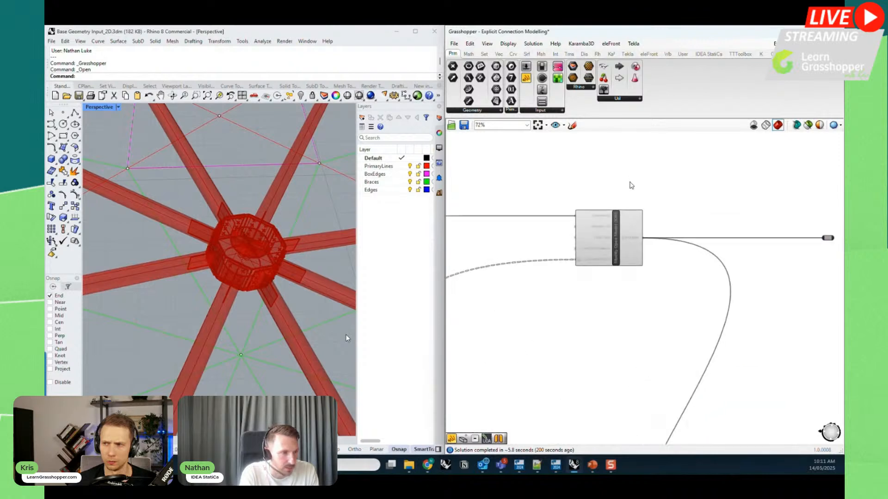
scroll(629, 188, "up", 2)
left_click(617, 258)
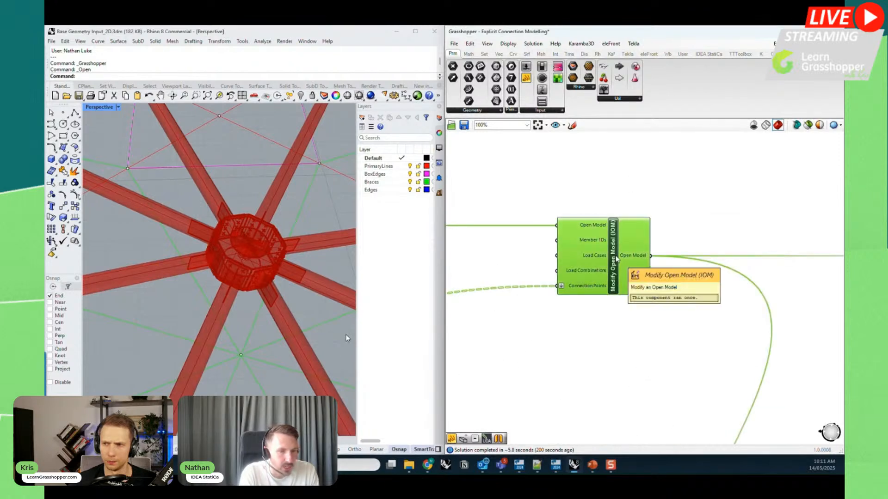
left_click(623, 344)
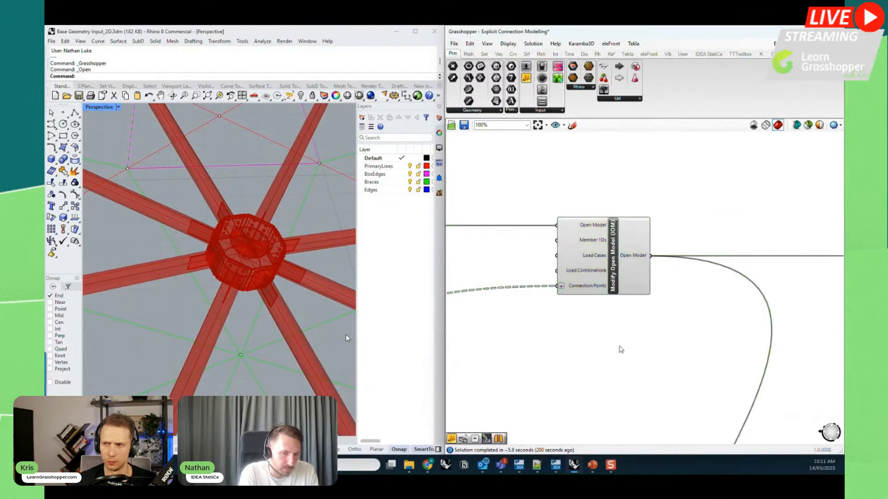
mouse_move(583, 287)
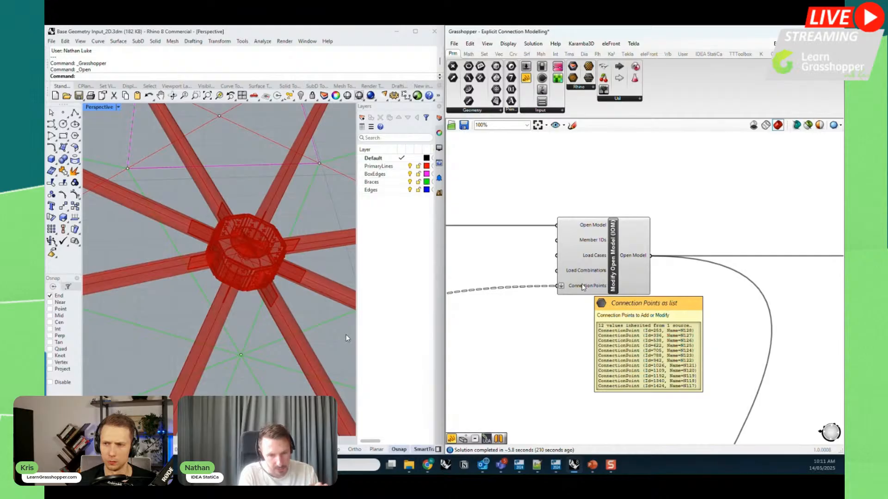
- Shift the Connection Service Attacher up in its group and browse the IDEA StatiCa App Common components
scroll(602, 189, "down", 5)
right_click_drag(625, 363, 610, 209)
scroll(680, 286, "up", 2)
scroll(596, 184, "up", 2)
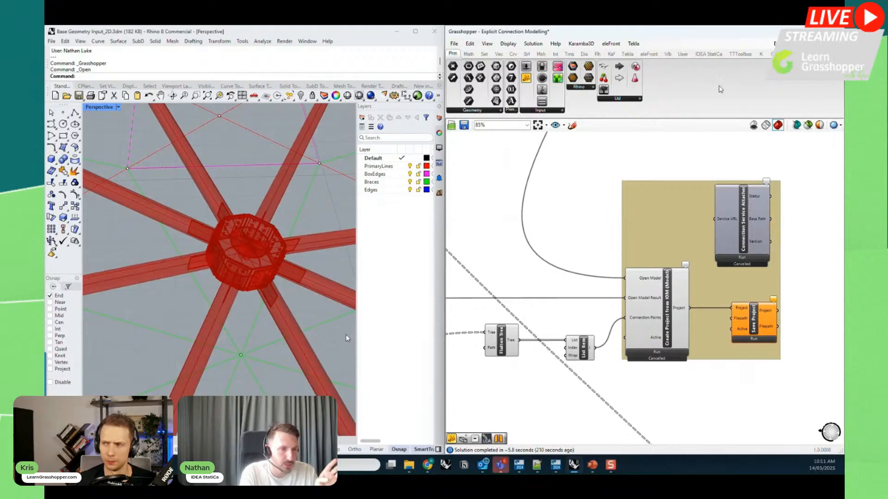
left_click(709, 54)
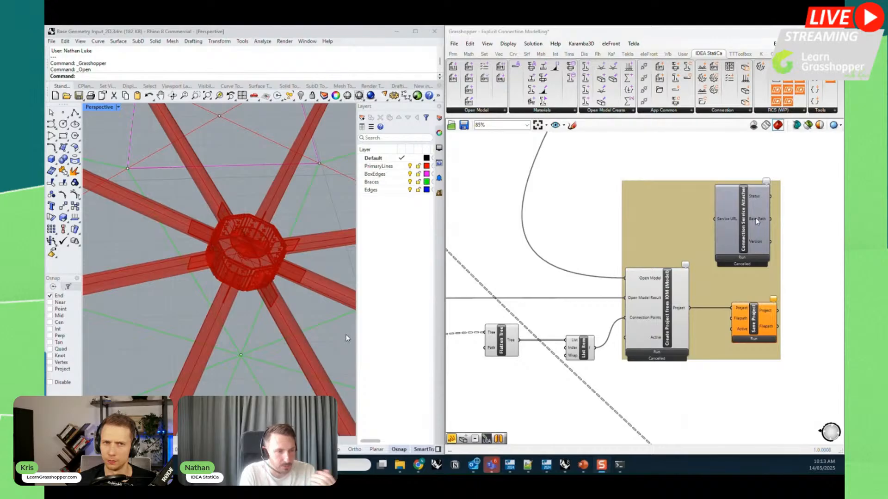
left_click_drag(743, 221, 743, 207)
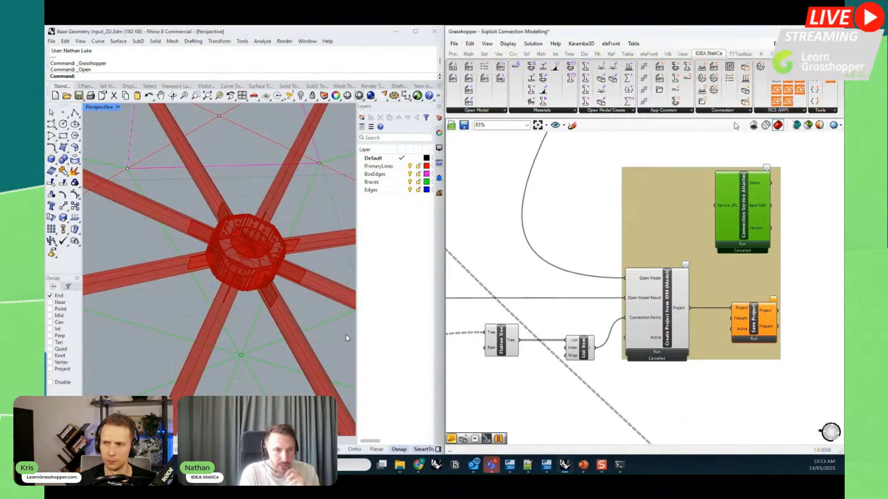
left_click(738, 111)
left_click(664, 110)
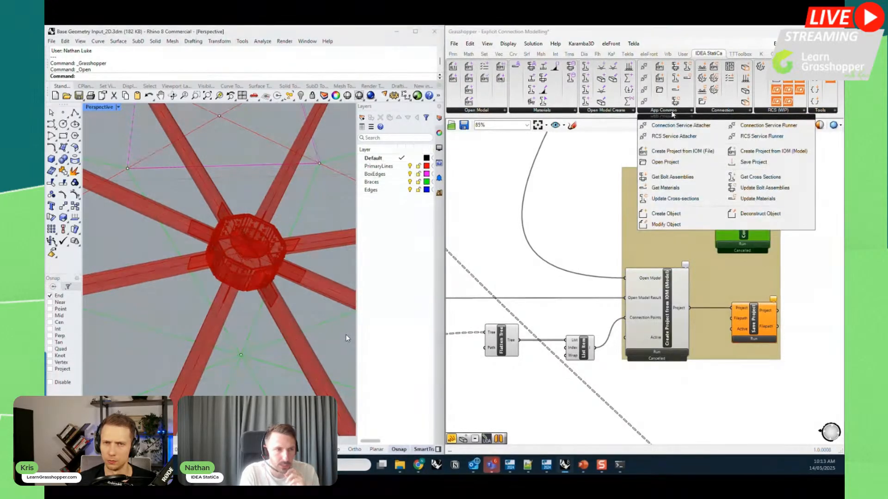
left_click(574, 156)
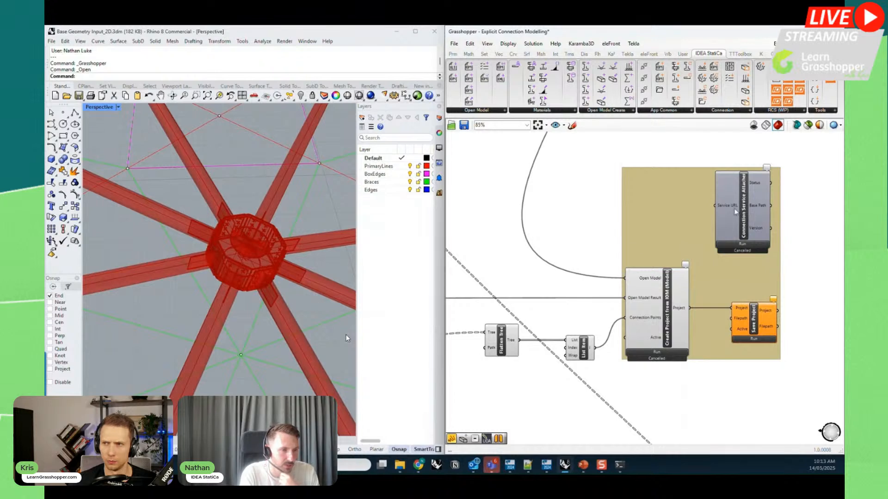
- Run the Connection Service Attacher and the Create Project from IOM (Model) component
mouse_move(729, 210)
left_click(760, 245)
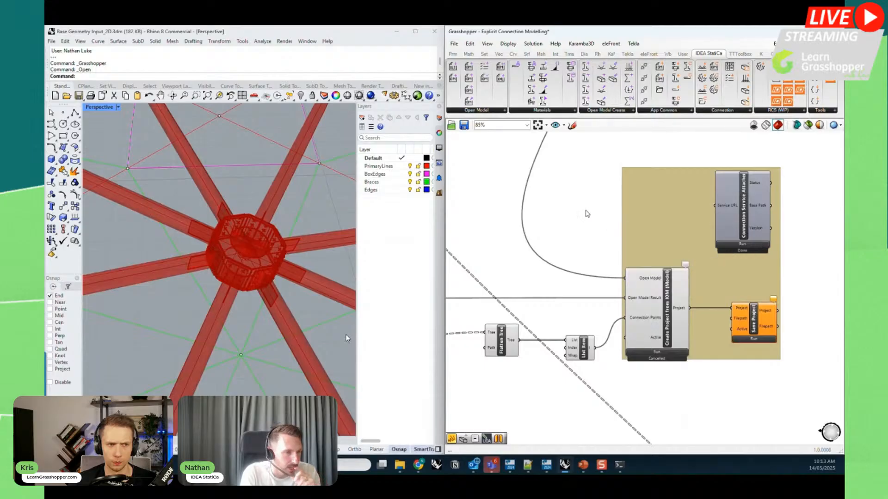
scroll(683, 365, "up", 1)
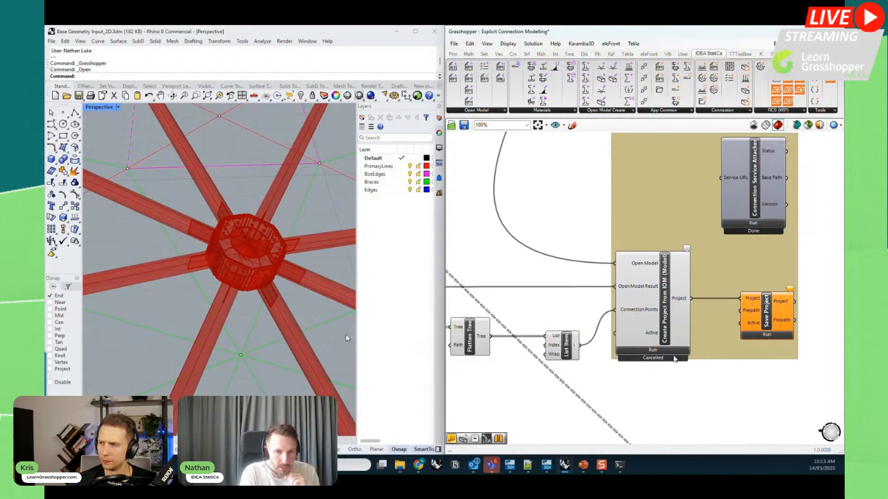
left_click(657, 351)
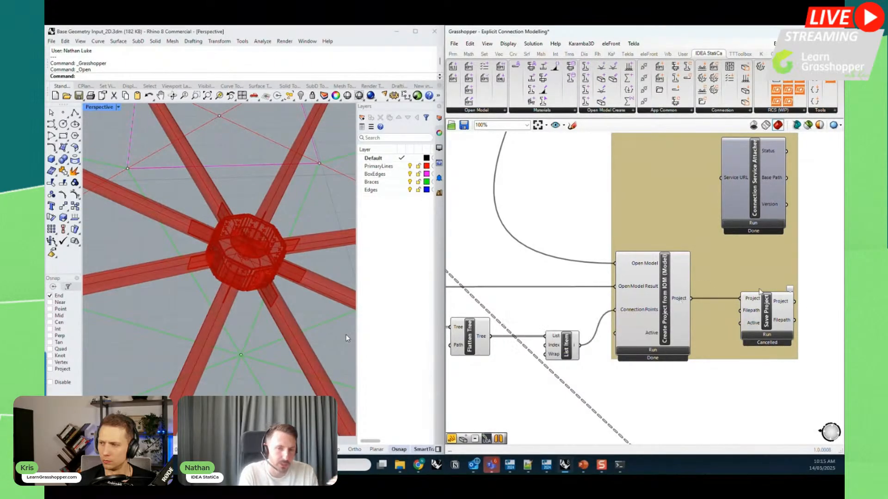
- Run the Save Project component and switch to the N128 project in IDEA StatiCa Connection
left_click_drag(778, 339, 775, 314)
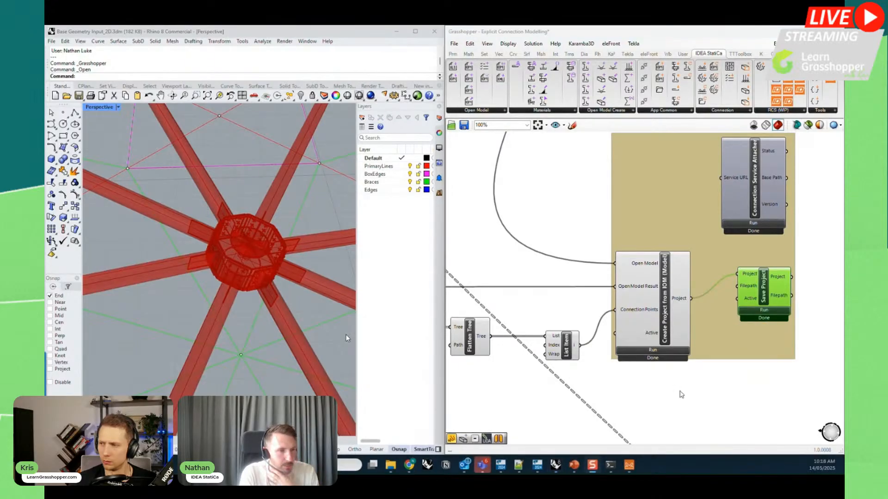
left_click(629, 467)
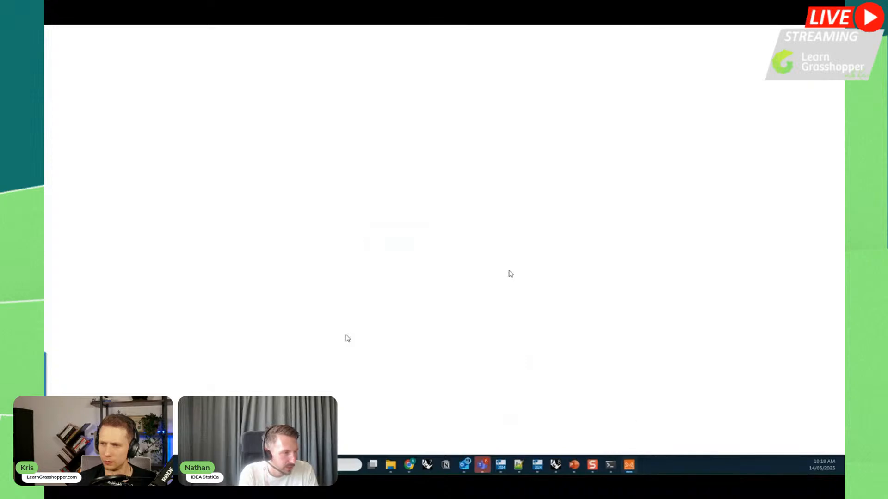
- Inspect the N128 connection from several angles in solid and transparent display, then return to Grasshopper
scroll(276, 329, "down", 2)
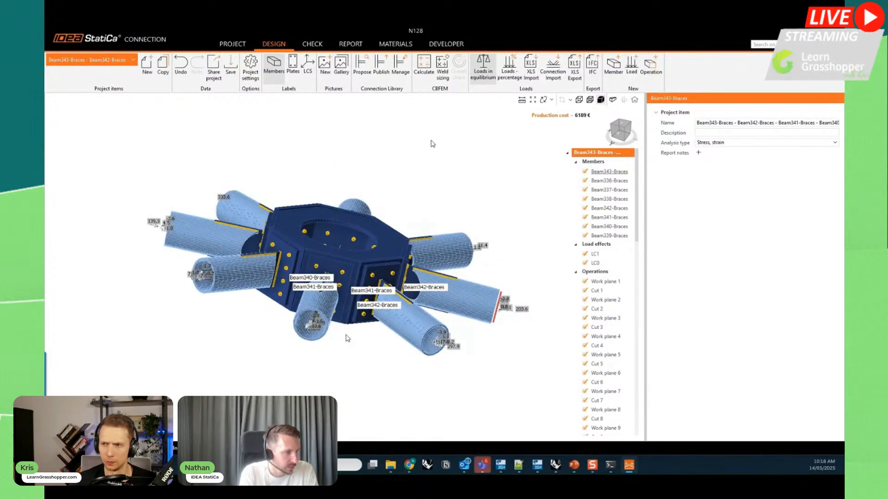
right_click_drag(329, 341, 325, 275)
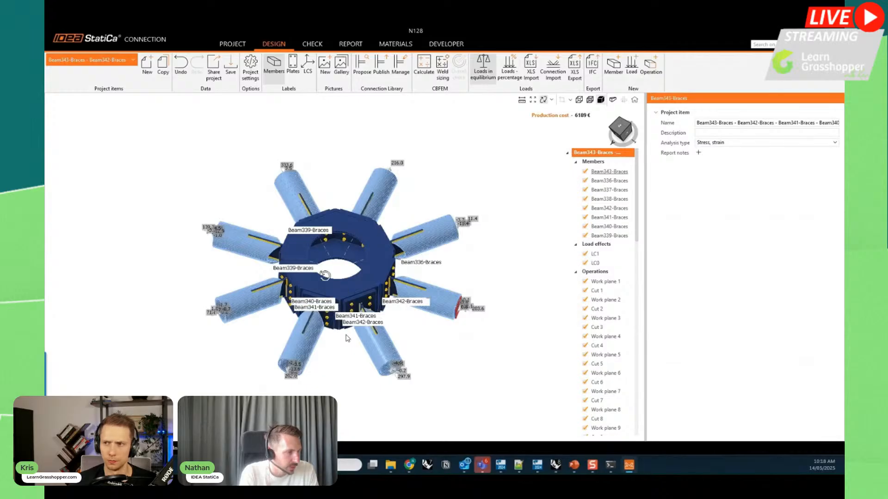
scroll(325, 276, "up", 2)
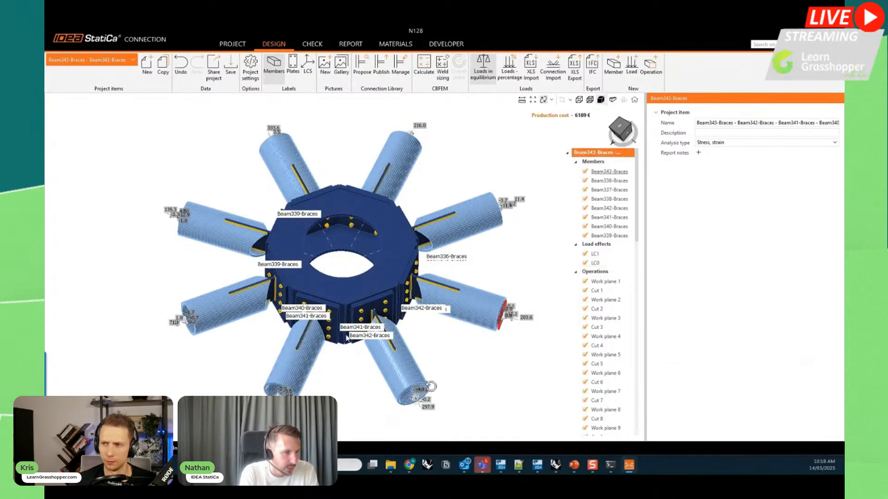
right_click_drag(361, 410, 399, 344)
left_click(589, 99)
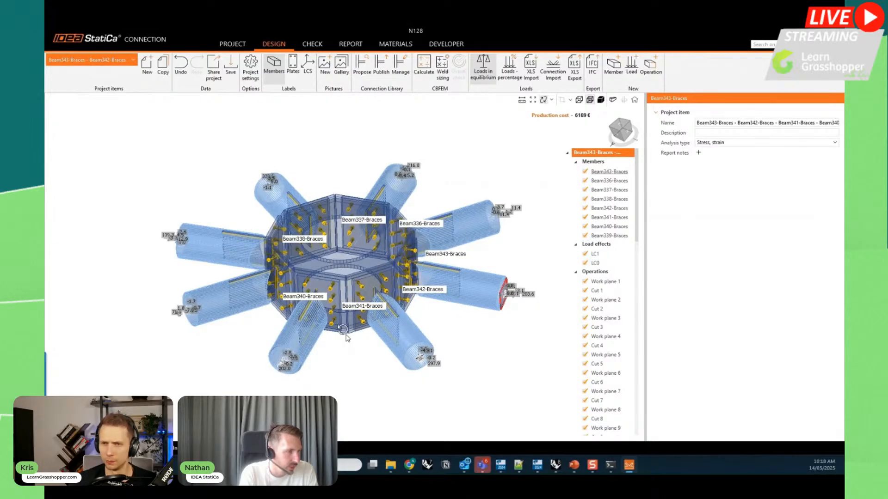
scroll(347, 338, "up", 2)
scroll(348, 337, "down", 1)
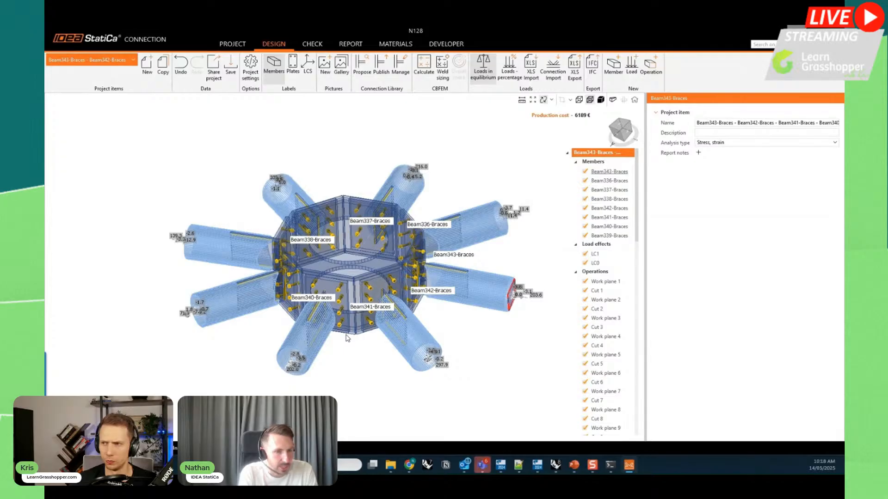
left_click(797, 31)
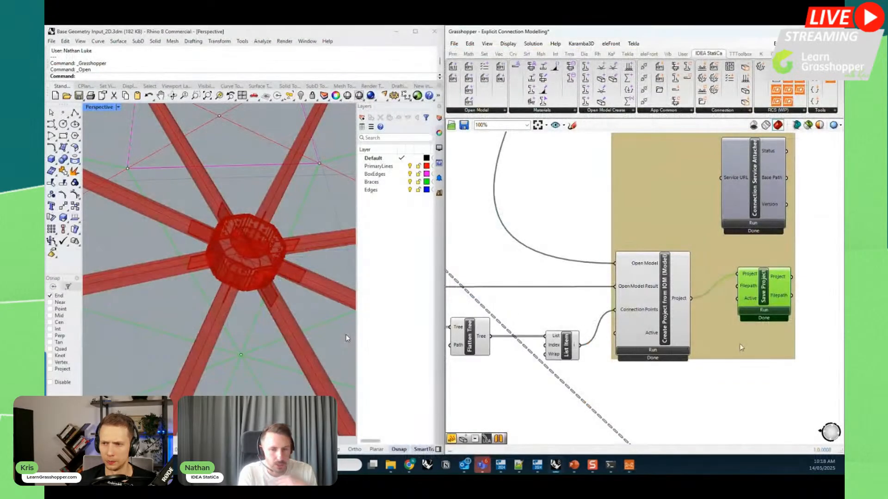
- Trace the open model from Create Project from IOM (Model) back to the Modify Open Model component
left_click(731, 393)
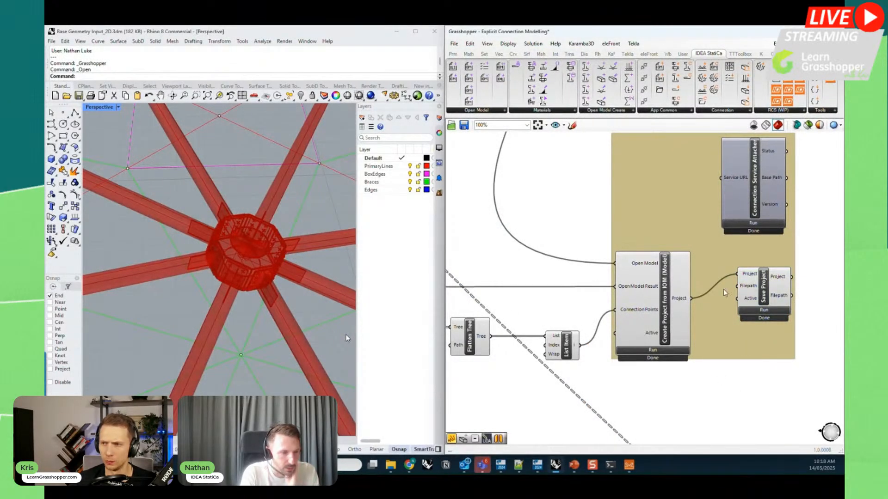
scroll(628, 344, "down", 6)
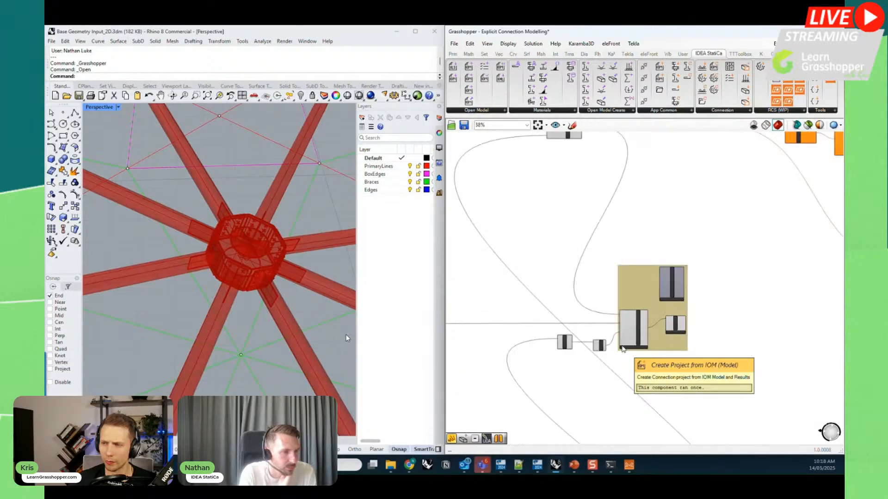
right_click_drag(640, 243, 637, 283)
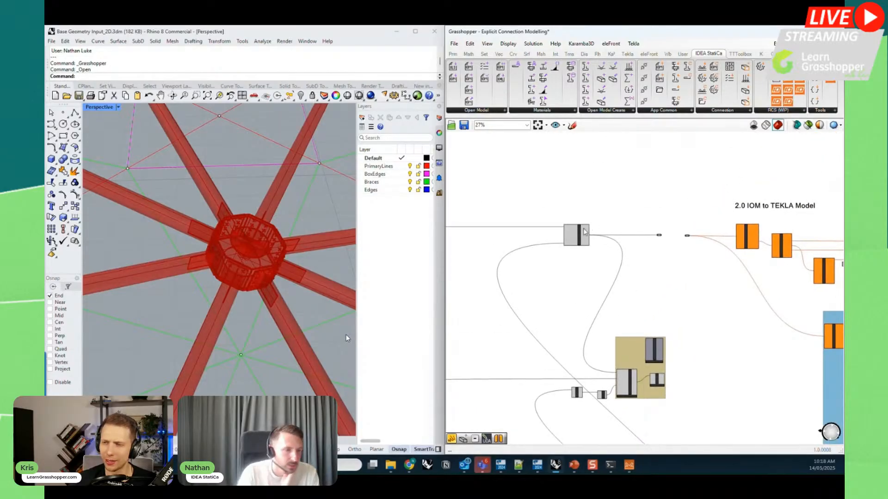
scroll(584, 232, "up", 4)
scroll(584, 232, "up", 2)
left_click(574, 253)
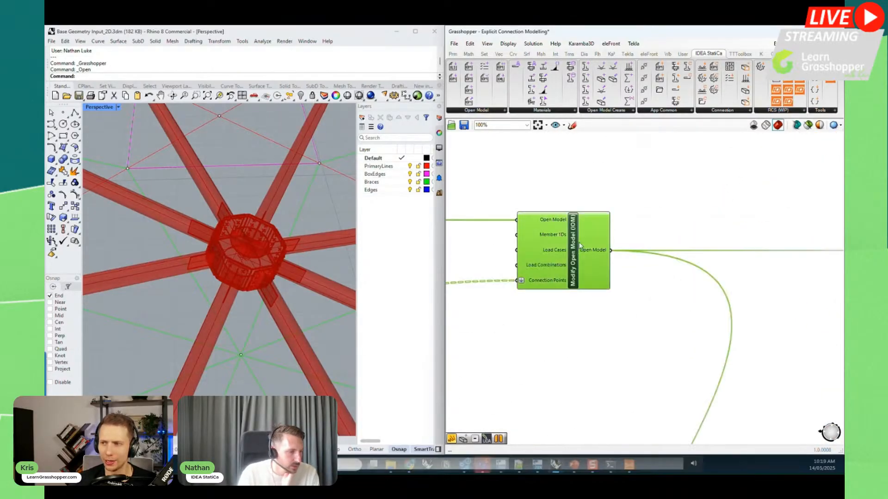
left_click(634, 291)
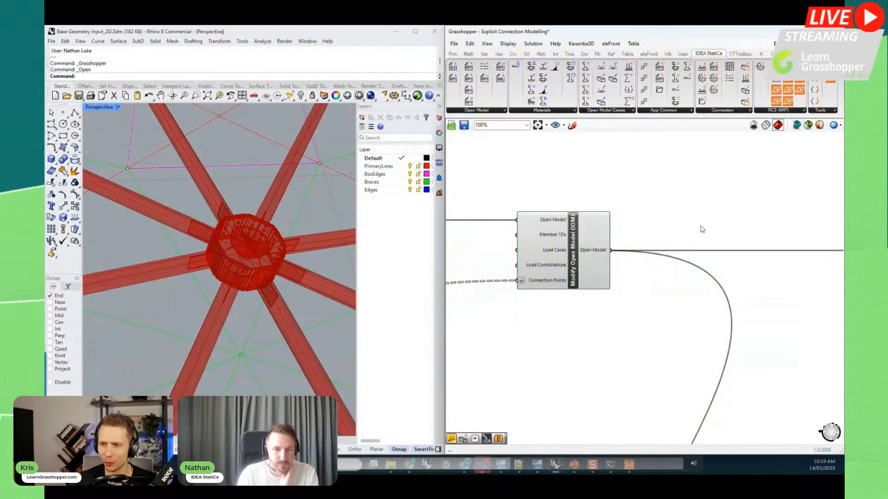
- Examine the 2.0 IOM to TEKLA Model section, from Deconstruct Open Model and Deconstruct Member1D through to the Tekla beam component
scroll(689, 226, "down", 2)
right_click_drag(727, 292, 587, 298)
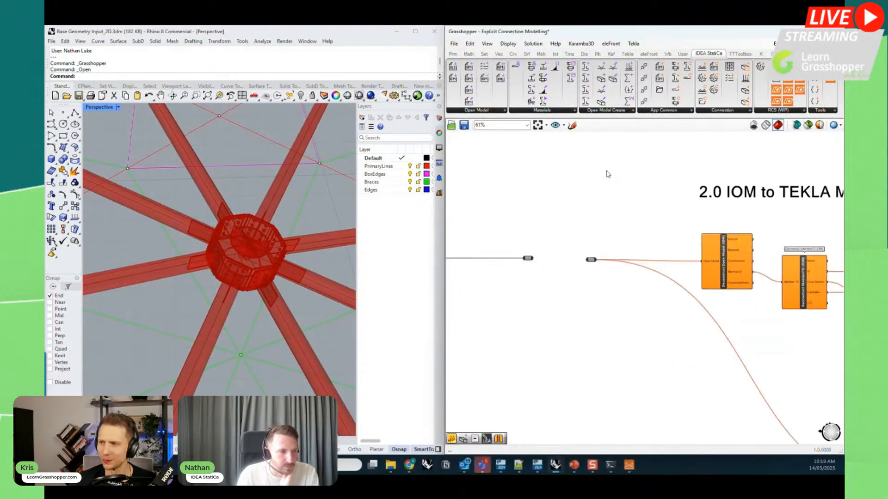
scroll(587, 180, "down", 1)
scroll(730, 195, "up", 2)
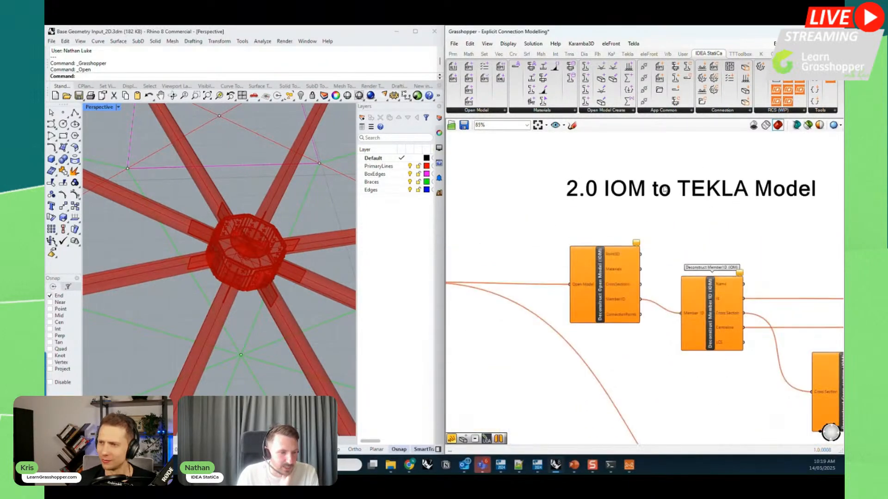
left_click(602, 291)
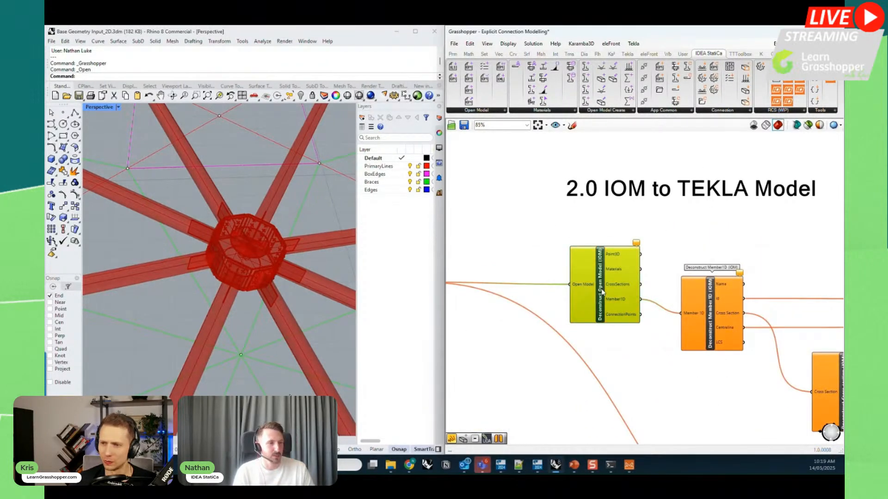
left_click(711, 331)
left_click(754, 396)
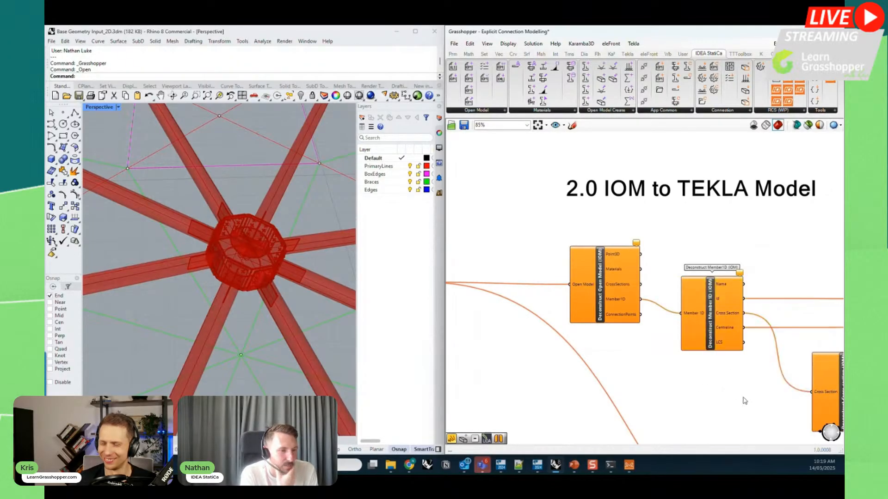
right_click_drag(727, 396, 592, 327)
scroll(566, 290, "down", 4)
right_click_drag(678, 308, 579, 285)
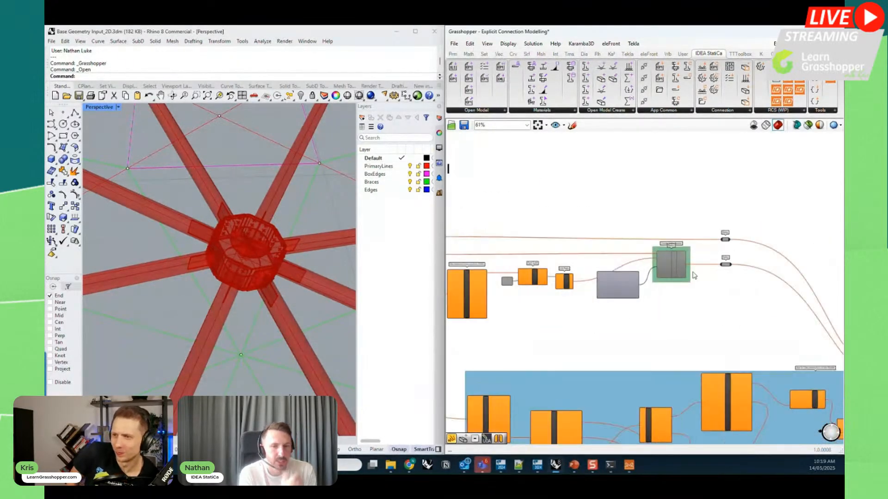
scroll(670, 261, "up", 5)
scroll(745, 303, "down", 5)
right_click_drag(526, 342, 712, 343)
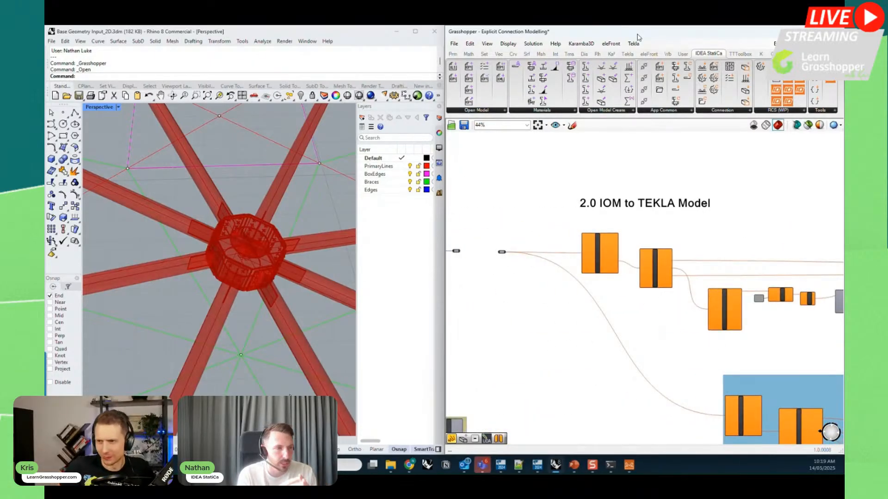
- Place the Grasshopper window beside Tekla Structures and bring the green-grouped Tekla beam component into view
left_click_drag(641, 33, 46, 162)
scroll(225, 251, "down", 3)
right_click_drag(328, 231, 248, 225)
scroll(315, 273, "up", 6)
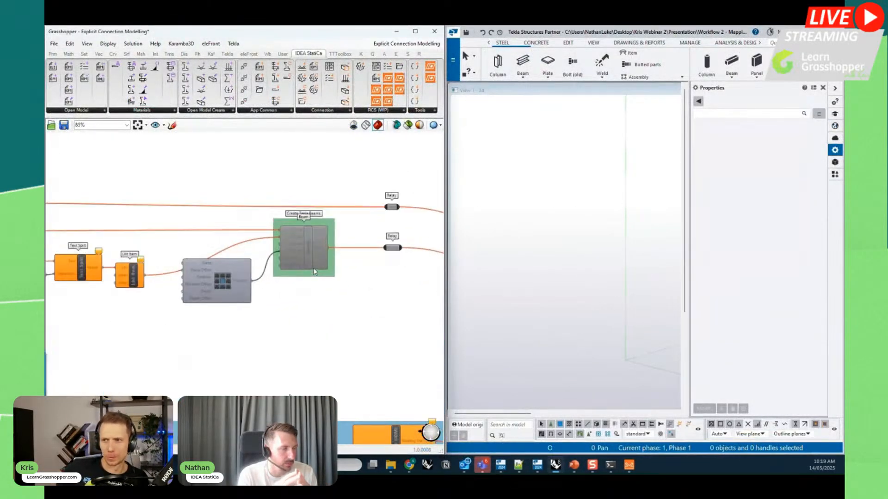
- Enable the green-grouped Tekla Beam component that creates the Tekla beams
scroll(314, 268, "down", 1)
right_click(309, 250)
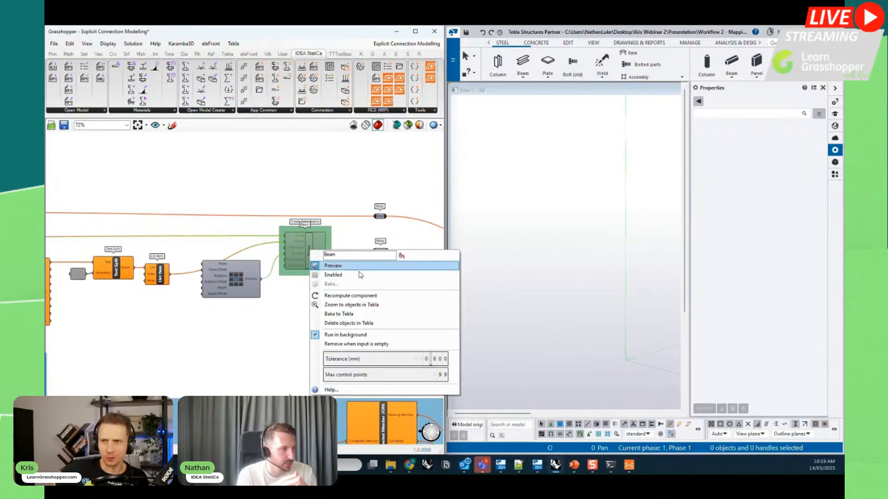
left_click(362, 271)
- Connect the incoming open model relay to the relay that feeds the 2.0 IOM to TEKLA section
scroll(373, 263, "down", 4)
right_click_drag(276, 307, 349, 311)
scroll(132, 208, "up", 3)
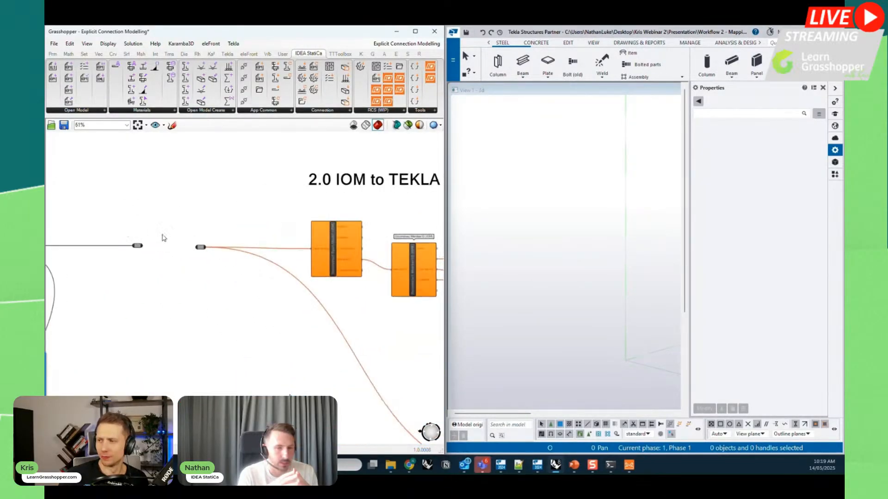
left_click_drag(142, 246, 198, 251)
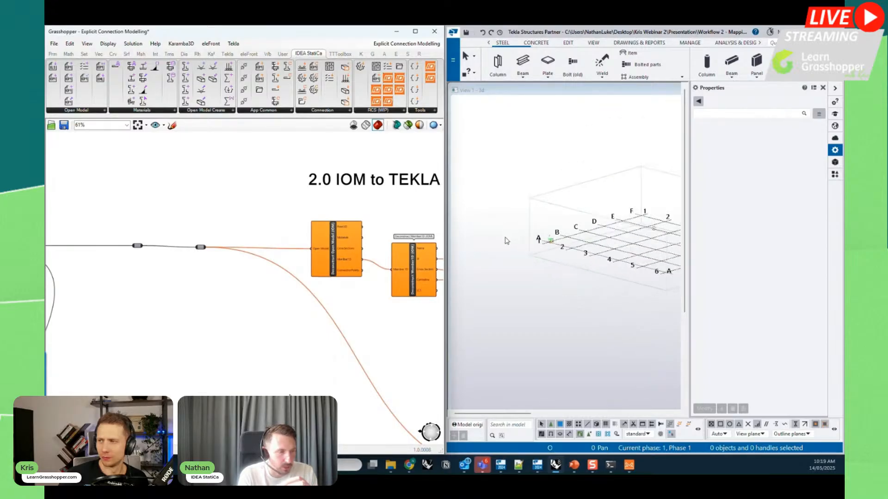
- Inspect the canopy generated in Tekla Structures, from an overview beside the grid to a close view of one node
scroll(503, 241, "down", 2)
scroll(566, 209, "up", 4)
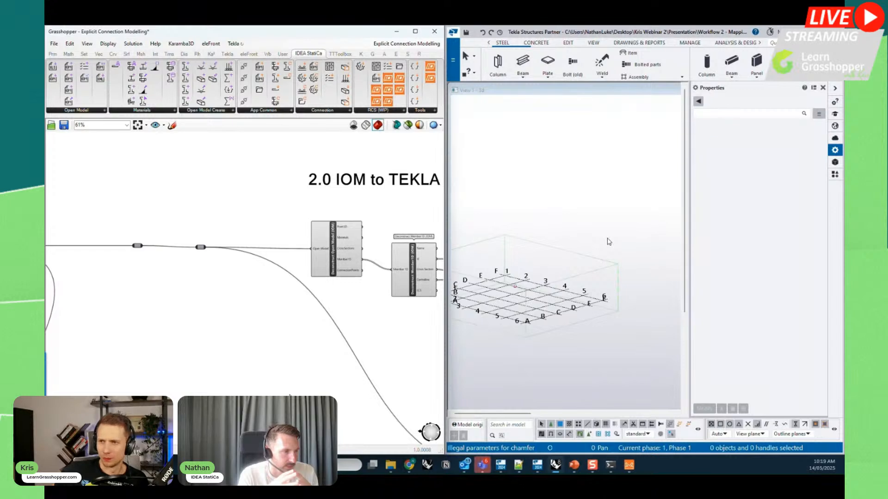
scroll(516, 252, "down", 3)
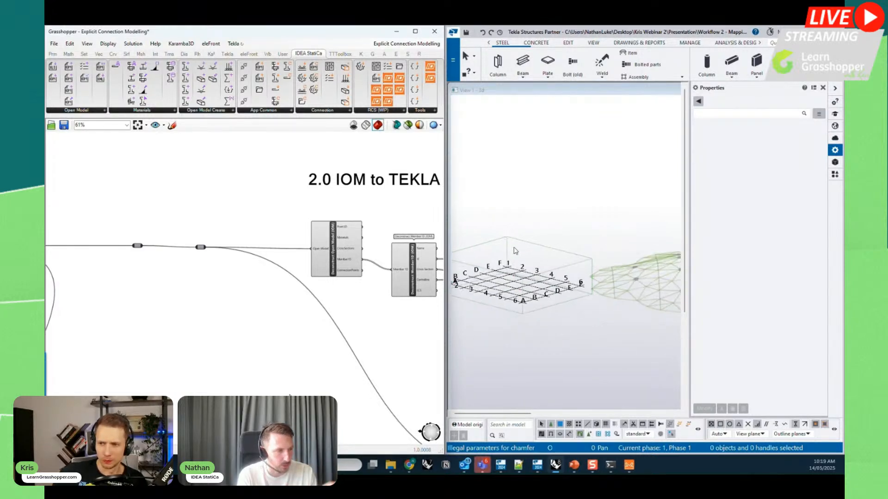
right_click(601, 330)
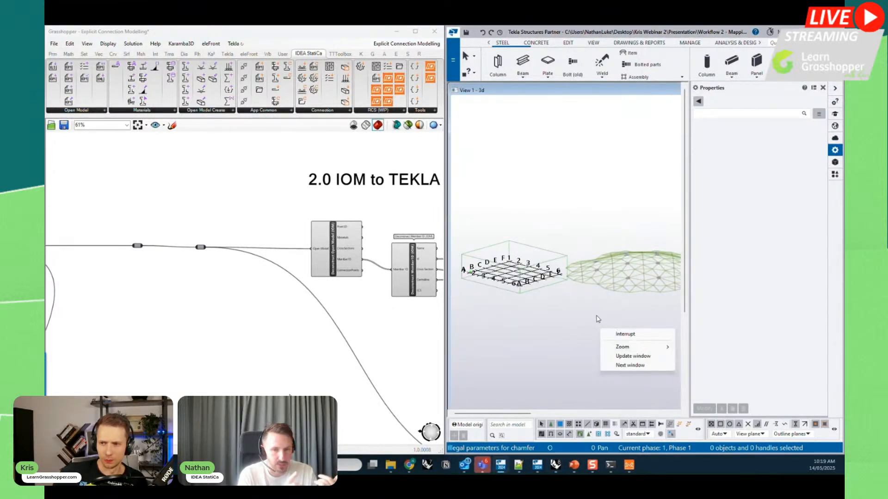
left_click(528, 304)
scroll(667, 279, "up", 1)
scroll(667, 279, "up", 5)
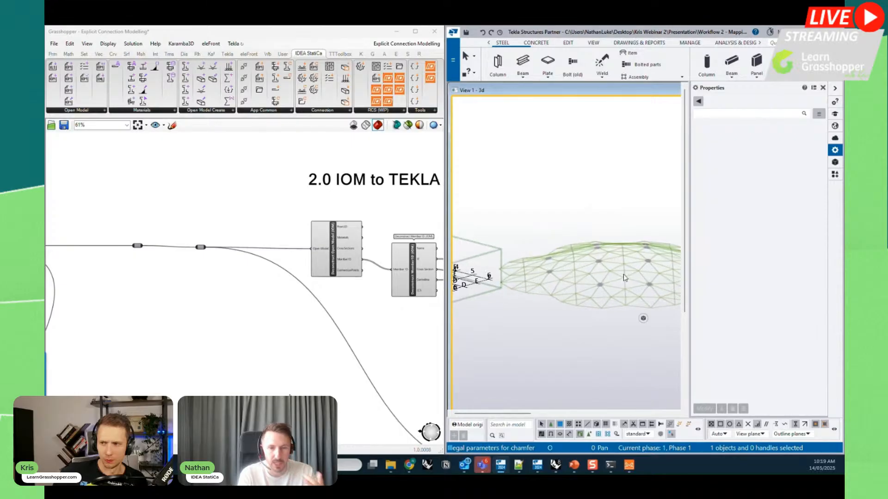
scroll(619, 287, "up", 8)
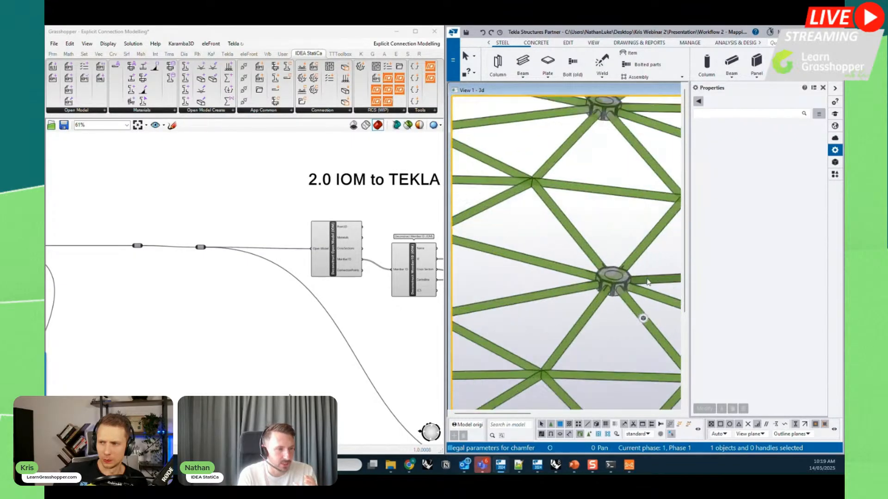
scroll(635, 282, "down", 1)
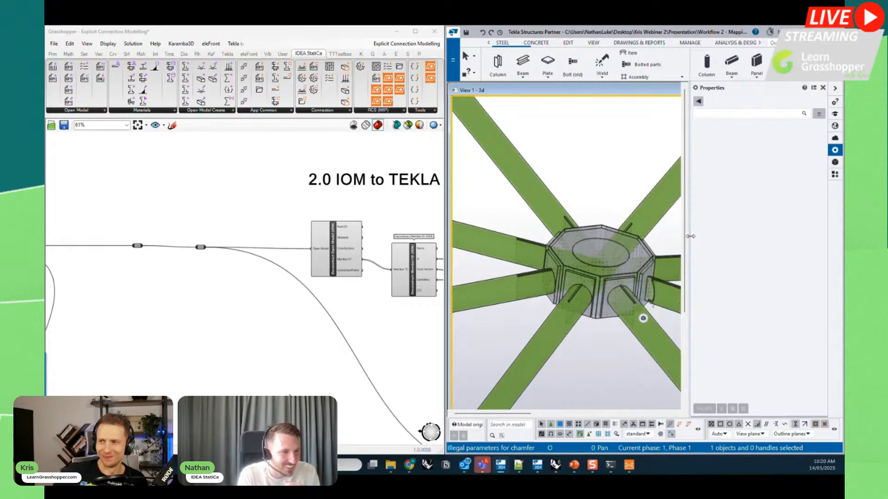
- Collapse the Tekla side pane and examine the node hub's plates and circular opening up close
left_click(835, 90)
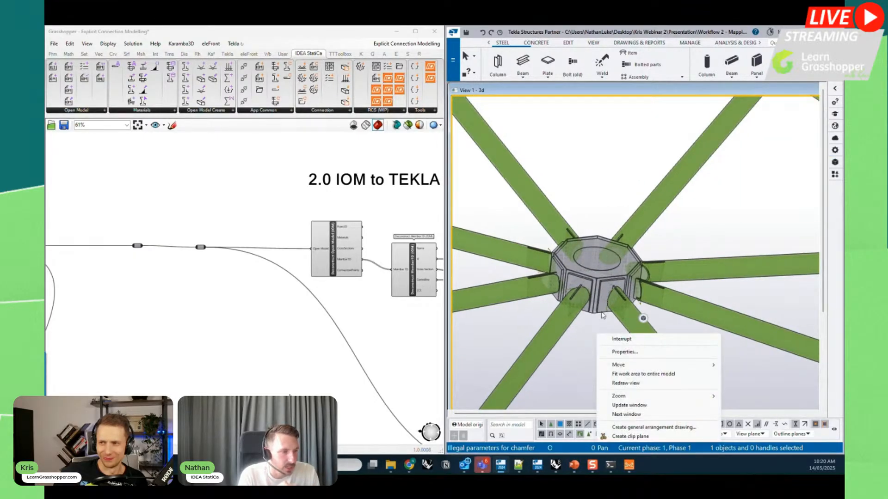
key("Escape")
scroll(614, 270, "up", 5)
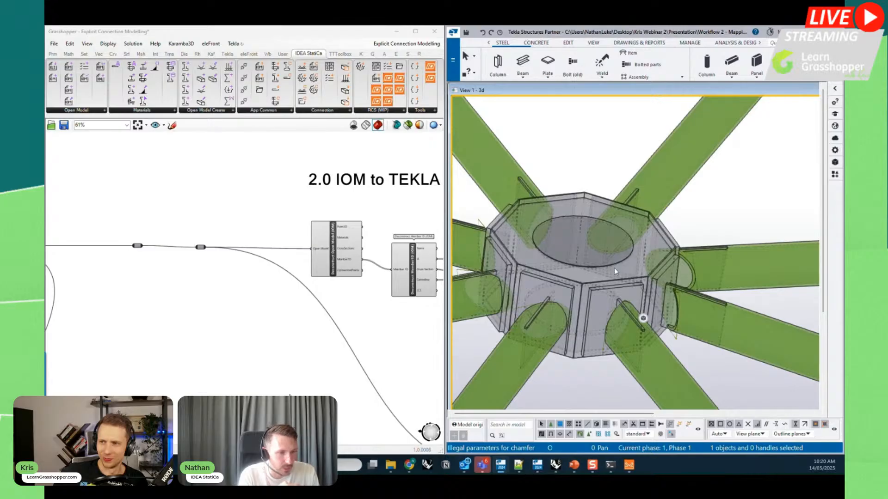
left_click(633, 268)
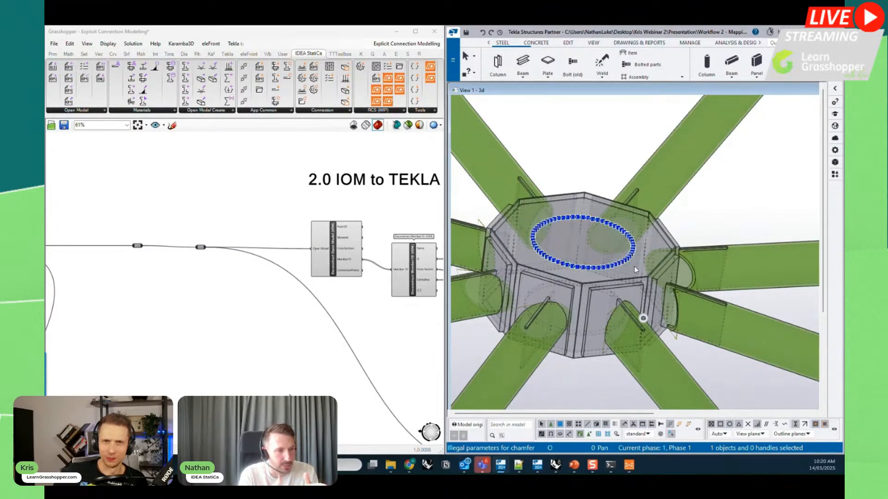
key("shift+h")
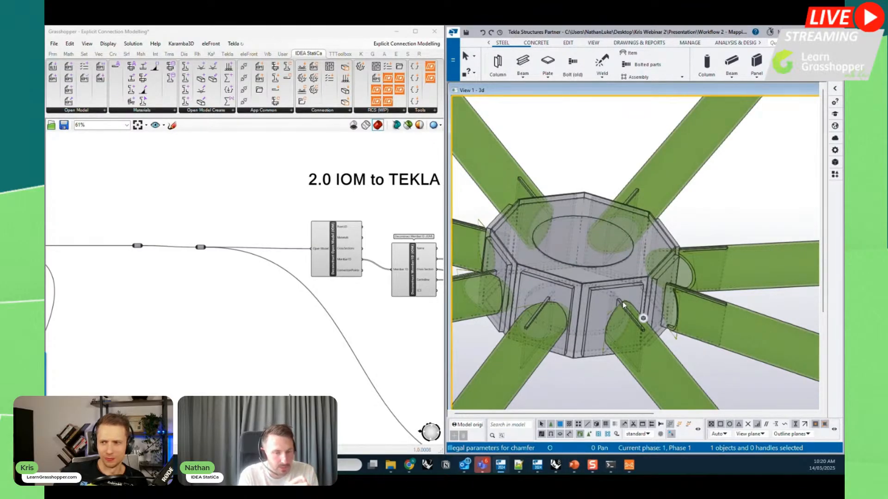
scroll(592, 280, "down", 5)
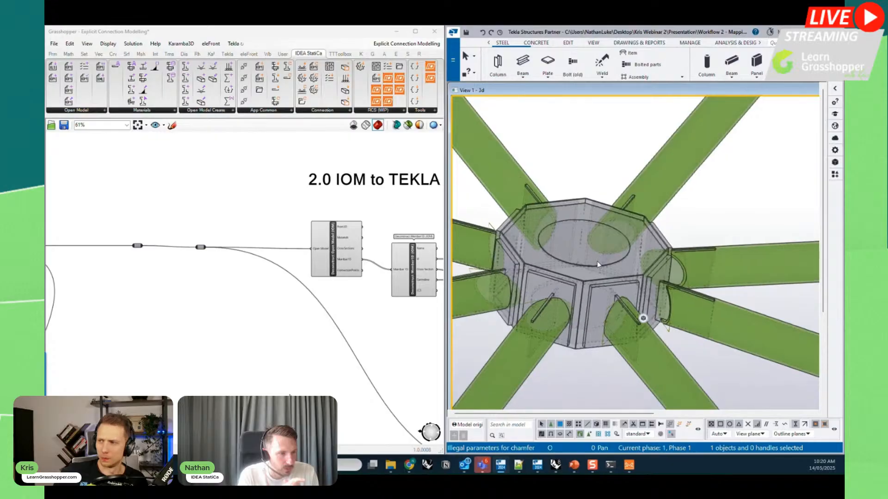
- Review the whole Tekla canopy from several angles and return to a close view of a single node
scroll(592, 281, "down", 3)
right_click(712, 336)
left_click(677, 323)
scroll(649, 333, "down", 3)
middle_click_drag(668, 290, 676, 254, "ctrl")
right_click(666, 316)
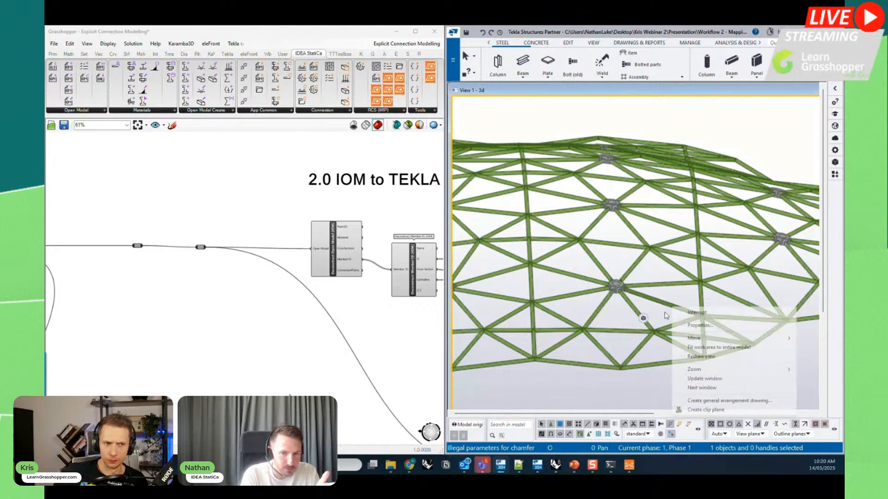
left_click(669, 318)
mouse_move(669, 317)
middle_mouse_down("ctrl")
mouse_move(629, 256)
mouse_move(641, 259)
middle_mouse_up("ctrl")
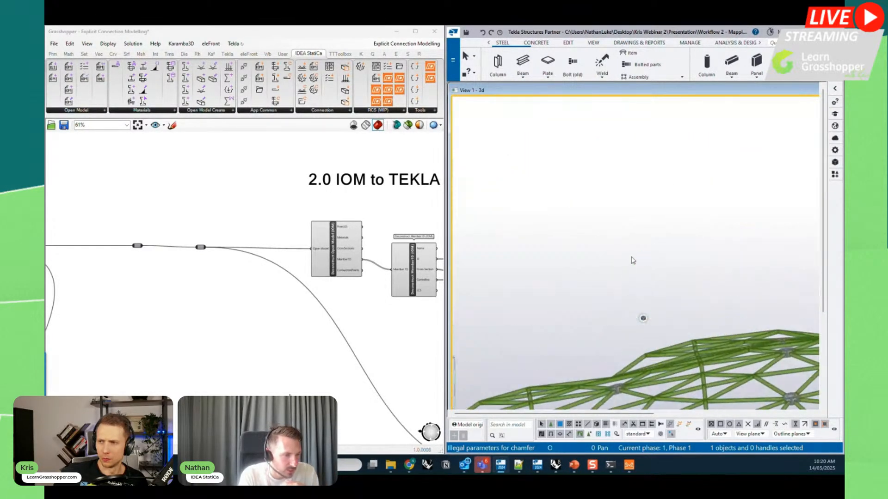
scroll(603, 294, "down", 4)
mouse_move(603, 293)
middle_mouse_down("ctrl")
mouse_move(627, 333)
mouse_move(651, 297)
middle_mouse_up("ctrl")
scroll(635, 350, "up", 8)
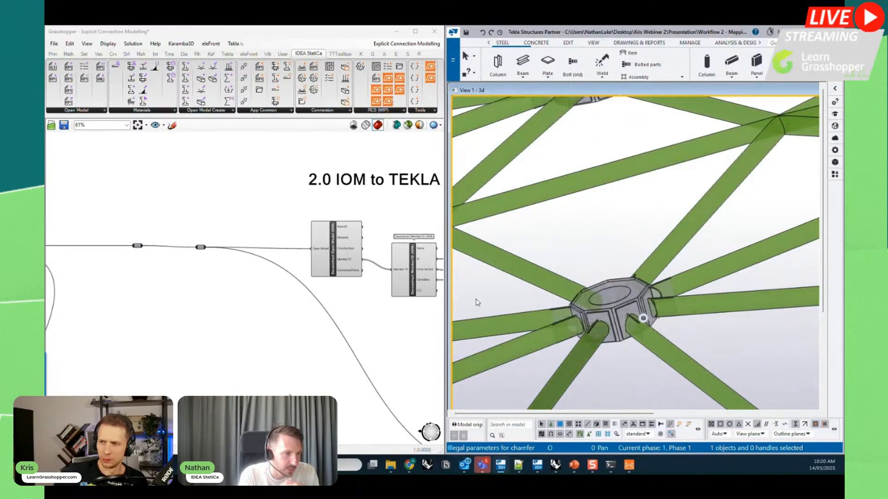
- Trace the IOM to TEKLA definition into the blue group, from Deconstruct Connection Point to the Deconstruct Cut component
left_click(382, 318)
right_click_drag(342, 314, 212, 311)
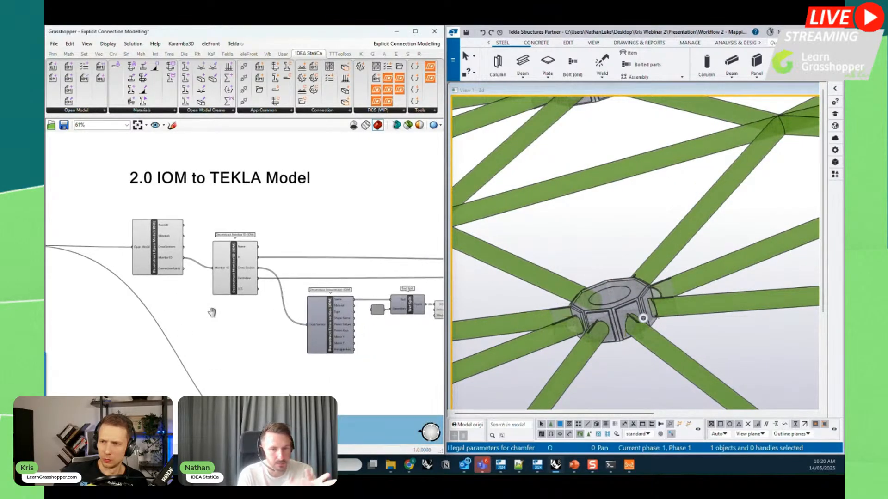
scroll(311, 331, "down", 5)
right_click_drag(338, 293, 253, 231)
scroll(231, 278, "up", 5)
scroll(60, 268, "up", 2)
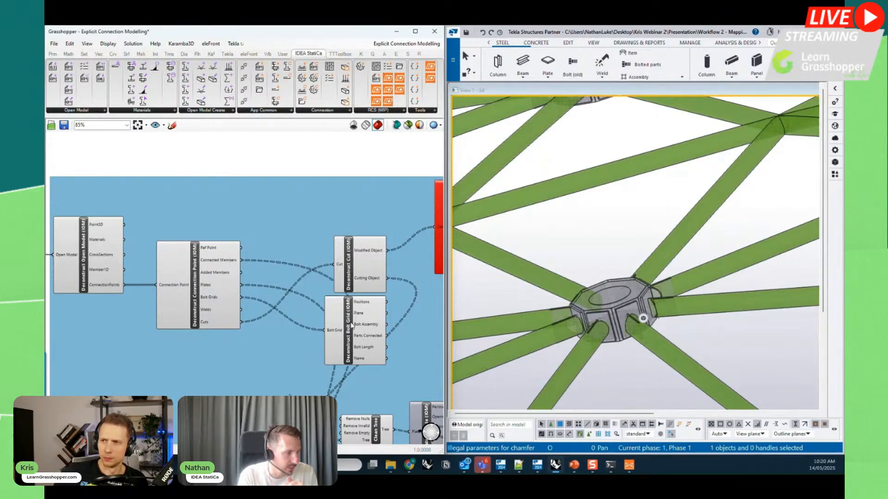
left_click(359, 276)
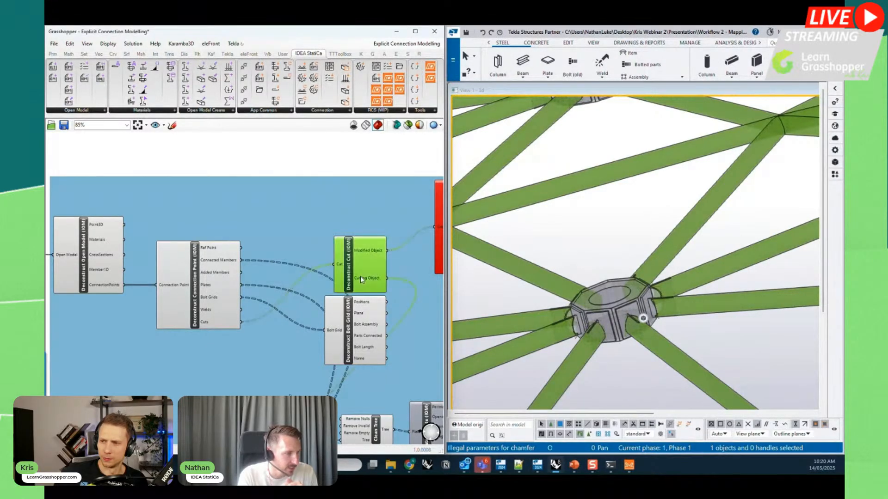
- Examine the Plane Cut and Plate components in the blue group that build the cuts and plates in Tekla
scroll(278, 225, "down", 3)
right_click_drag(407, 174, 183, 169)
right_click_drag(350, 170, 163, 140)
scroll(321, 224, "up", 5)
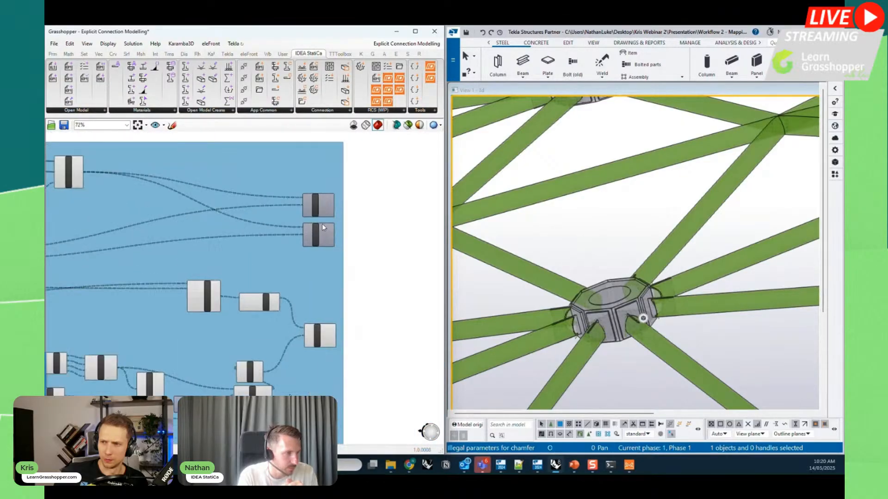
left_click(312, 199)
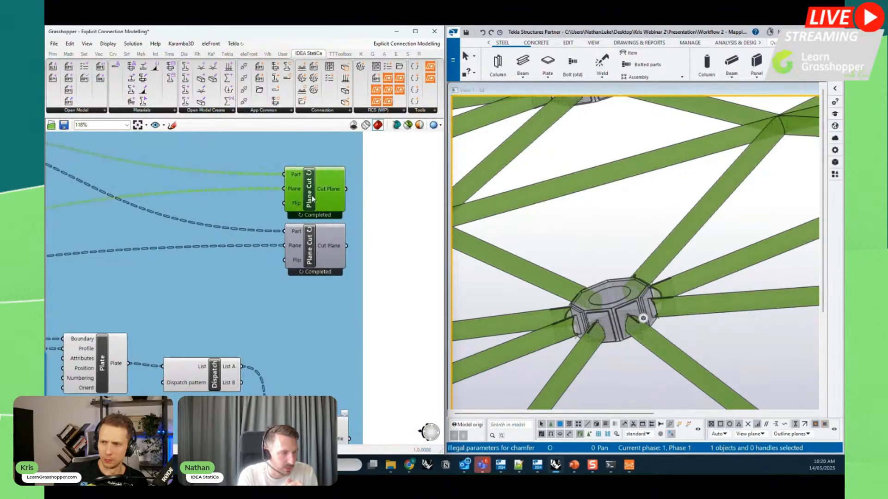
left_click(313, 244)
scroll(388, 324, "down", 2)
right_click_drag(396, 303, 403, 251)
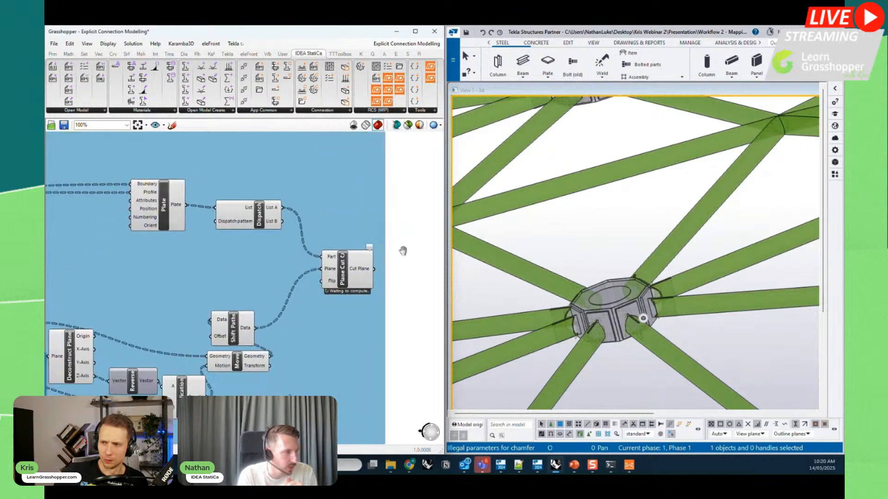
left_click(173, 219)
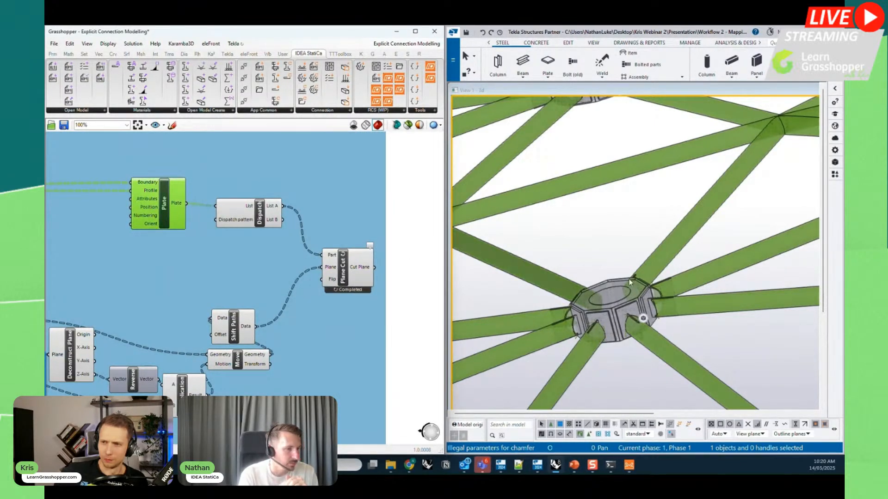
left_click(409, 236)
- Go back to the Karamba3D Model View component, then place the Grasshopper window beside Rhino and make it taller
scroll(409, 240, "down", 4)
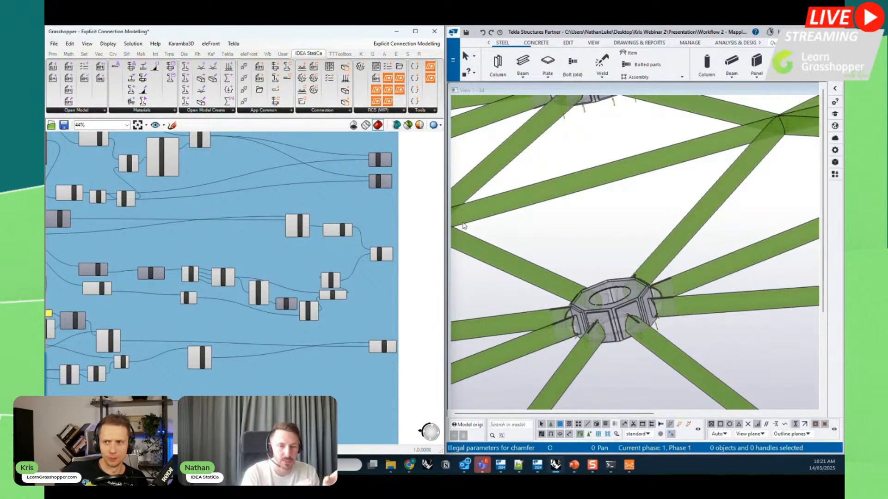
scroll(384, 213, "down", 6)
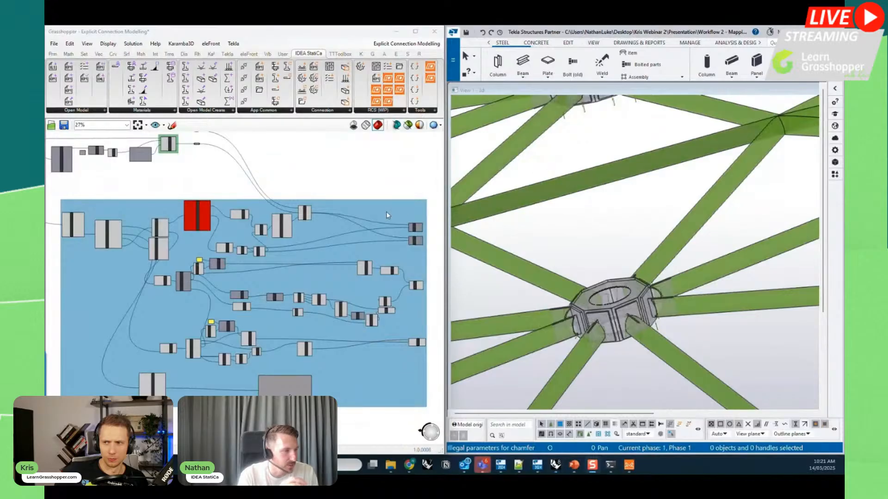
right_click_drag(142, 218, 355, 230)
right_click_drag(163, 261, 383, 283)
scroll(193, 224, "up", 3)
scroll(236, 226, "up", 8)
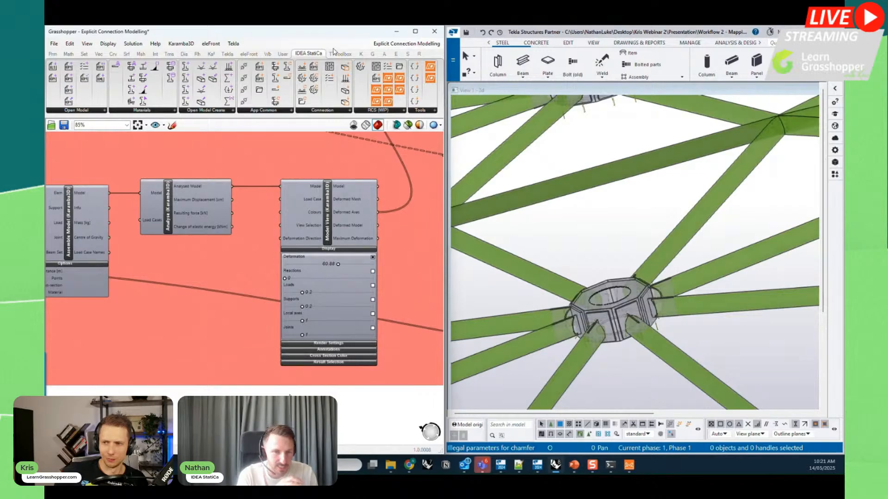
left_click_drag(308, 37, 840, 28)
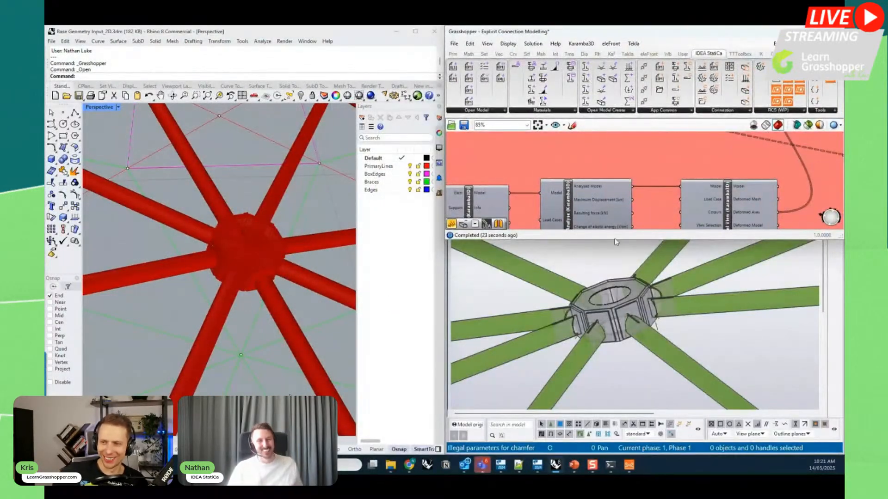
left_click_drag(607, 239, 608, 421)
- Examine the definition from the red Karamba3D analysis group through to the Export Model to SAF component and its file path
scroll(557, 288, "down", 5)
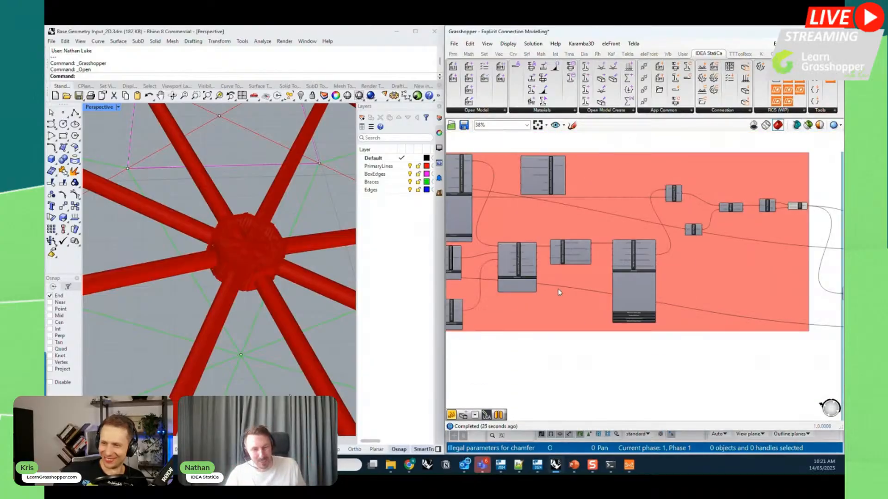
right_click_drag(767, 358, 594, 363)
right_click_drag(770, 297, 487, 305)
right_click_drag(622, 281, 395, 268)
right_click_drag(791, 270, 741, 279)
right_click_drag(736, 249, 548, 267)
right_click_drag(702, 276, 625, 278)
scroll(717, 262, "up", 2)
scroll(719, 258, "up", 4)
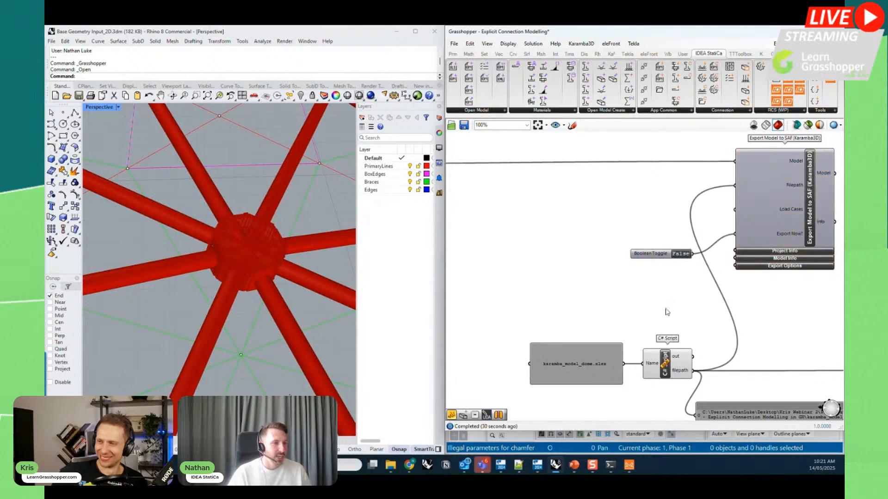
- Set the Karamba3D Model View deformation scale to 22.56 and view the canopy obliquely in Rhino
scroll(721, 309, "down", 5)
right_click_drag(561, 306, 748, 297)
right_click_drag(574, 307, 769, 295)
scroll(791, 282, "down", 4)
scroll(635, 291, "up", 6)
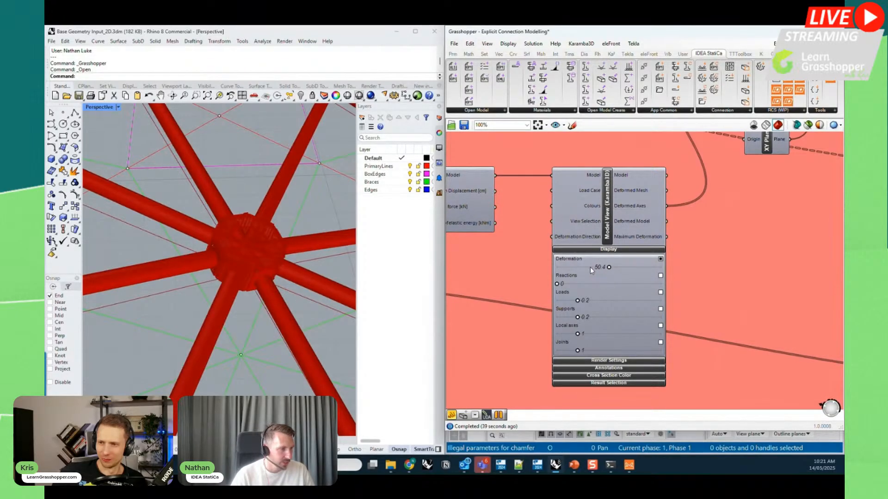
left_click_drag(590, 267, 581, 268)
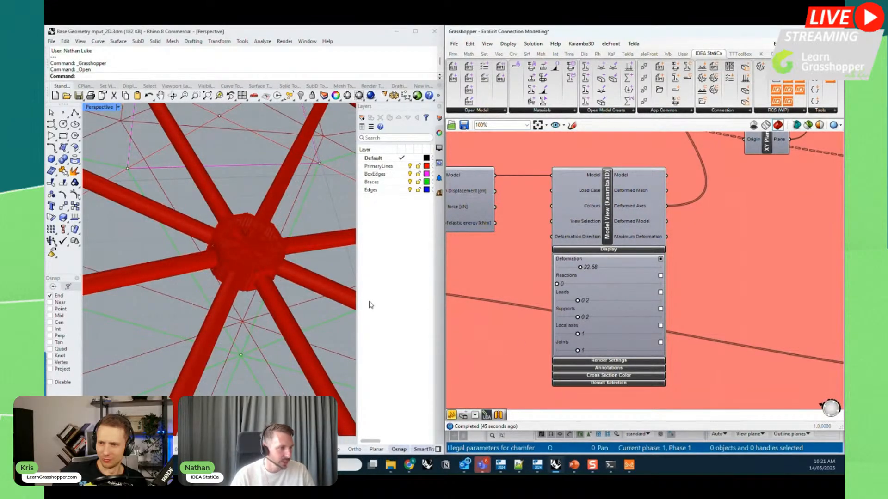
right_click_drag(254, 350, 269, 302)
scroll(257, 335, "down", 10)
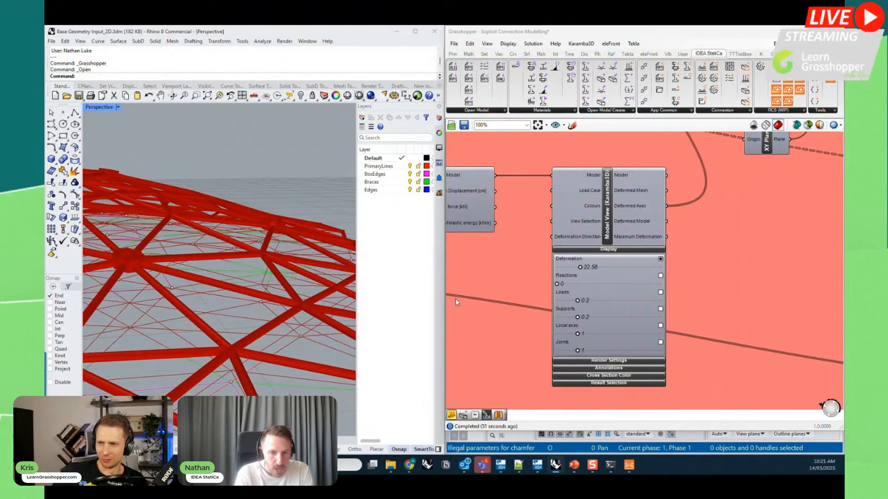
- Export the Karamba3D model to SAF by setting the Export Now toggle of the Export Model to SAF component to True
scroll(525, 301, "down", 5)
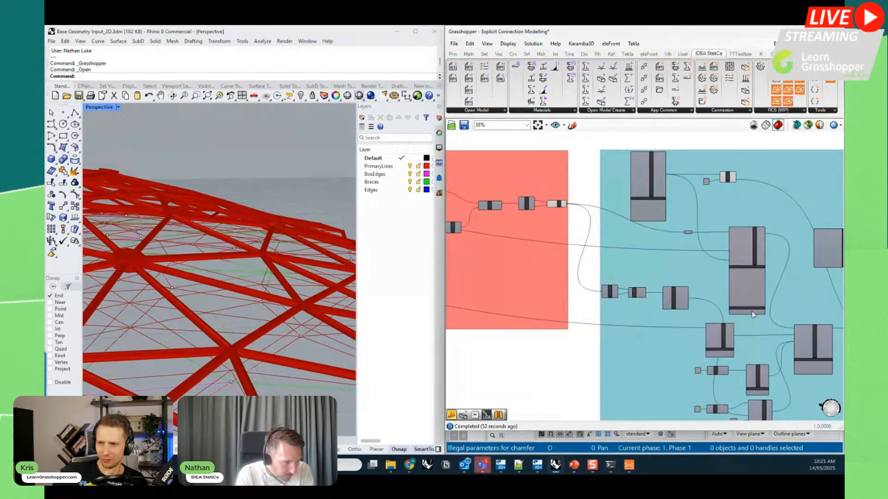
right_click(727, 314)
right_click_drag(816, 145, 569, 160)
scroll(547, 226, "down", 4)
right_click_drag(771, 283, 561, 295)
scroll(561, 294, "up", 8)
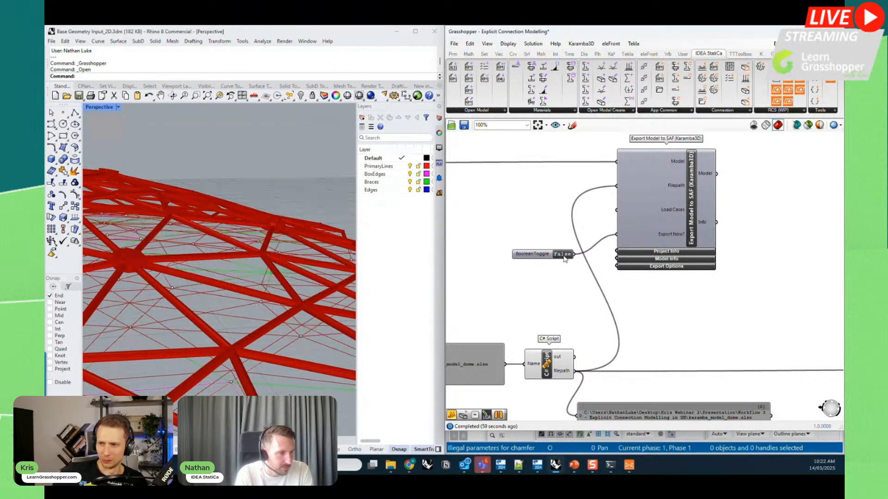
double_click(562, 255)
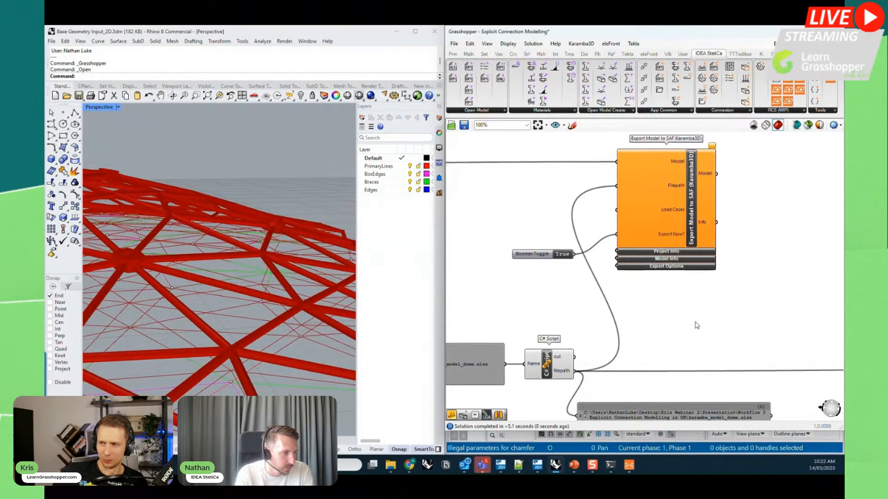
- Show the Convert SAF File component, then place the Grasshopper window beside Tekla Structures and stretch it to full height
right_click_drag(736, 331, 630, 303)
scroll(590, 295, "down", 3)
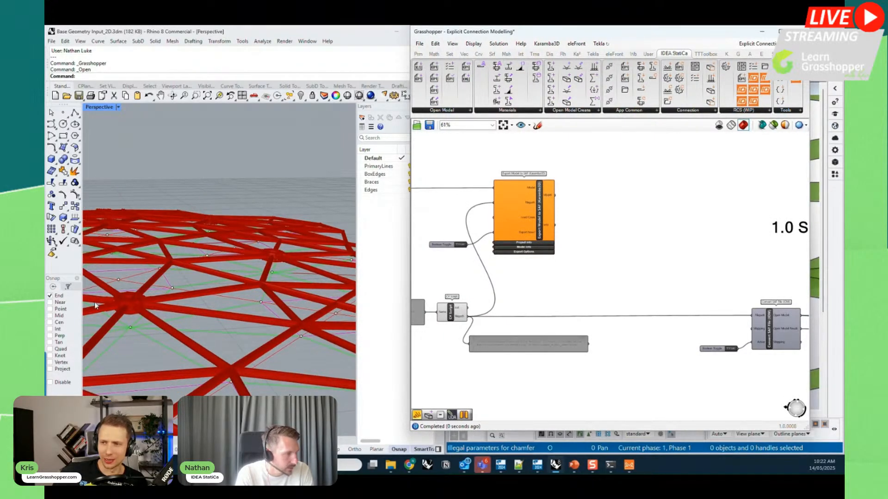
right_click_drag(691, 391, 638, 382)
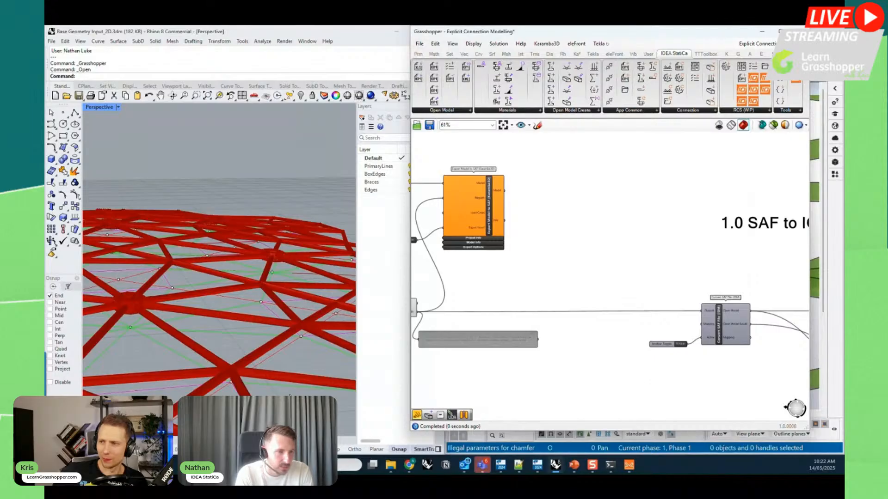
left_click_drag(737, 46, 47, 28)
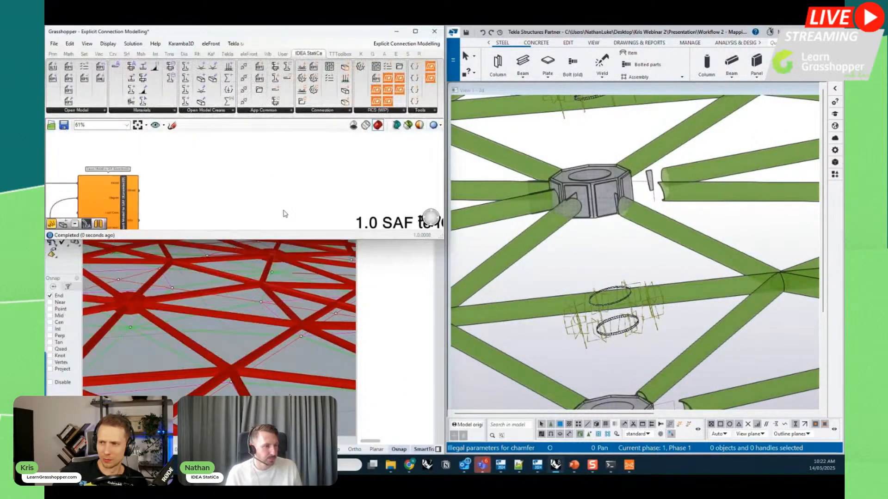
left_click_drag(304, 240, 305, 444)
- Examine the canopy in the Tekla 3D view, from the overall grid down to the octagonal hub nodes and their connecting members
scroll(611, 250, "down", 2)
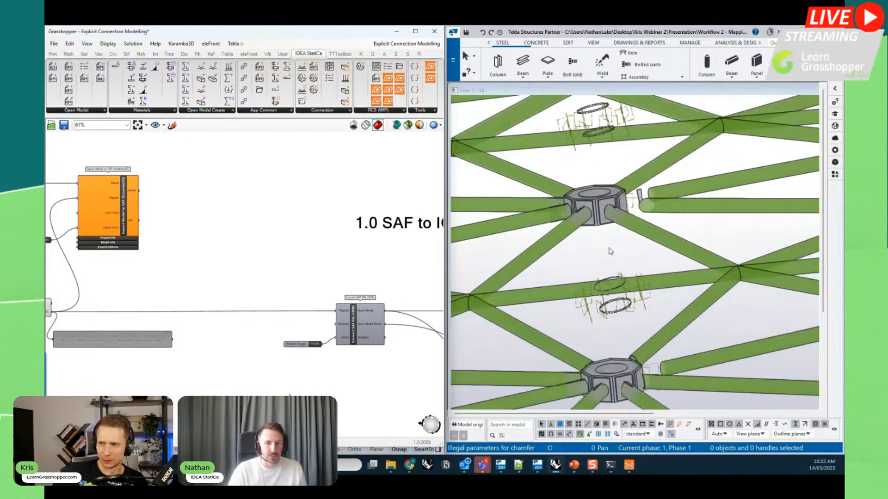
scroll(611, 254, "down", 5)
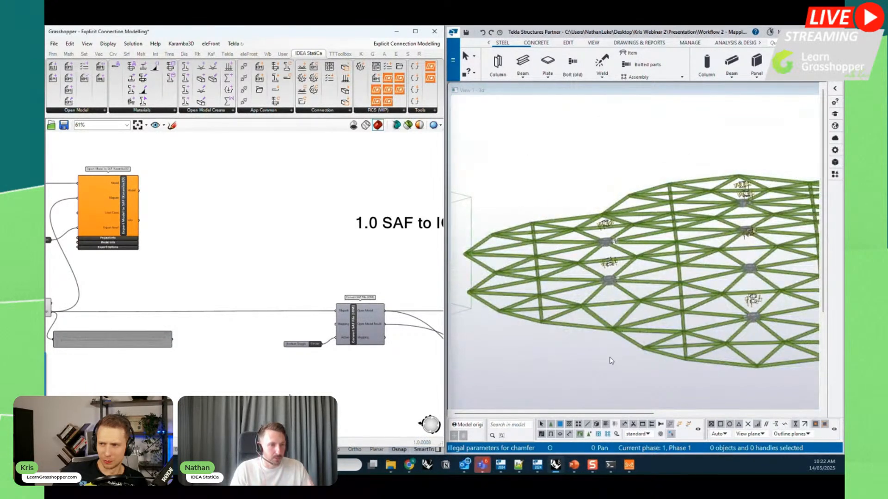
right_click(609, 357)
left_click(574, 356)
scroll(610, 282, "up", 6)
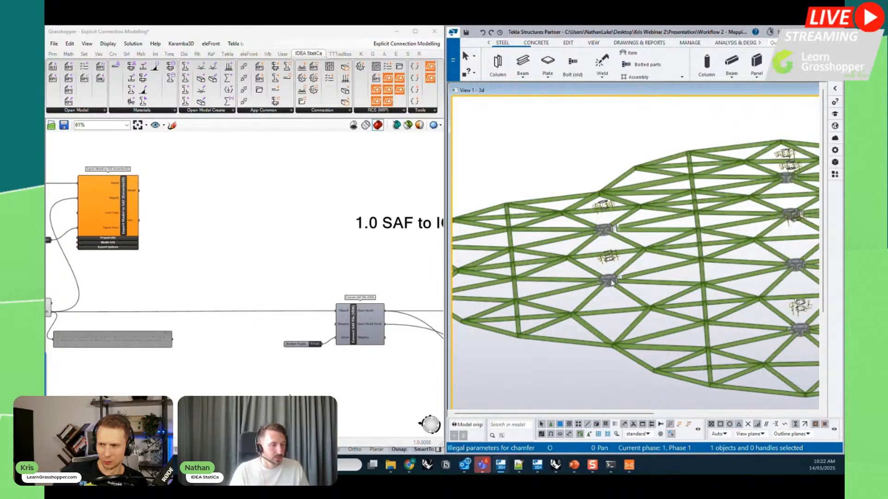
left_click(615, 282)
scroll(610, 284, "up", 2)
scroll(609, 165, "down", 3)
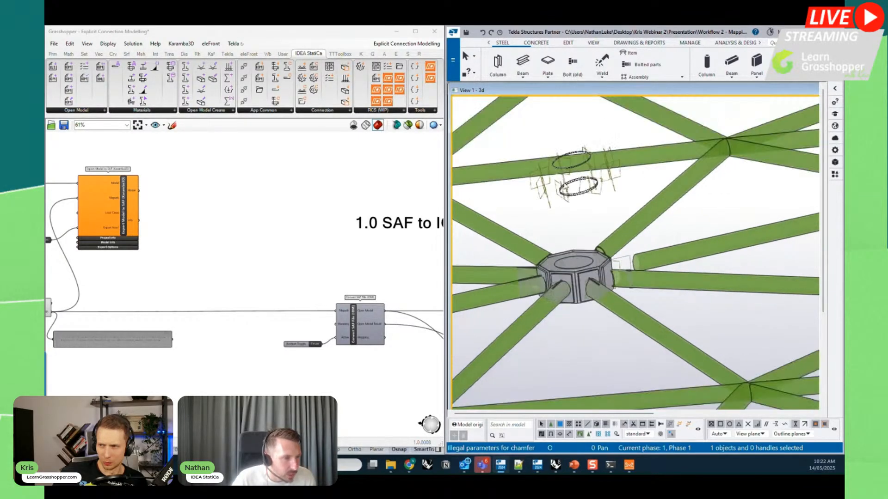
scroll(518, 256, "down", 3)
scroll(518, 256, "down", 3)
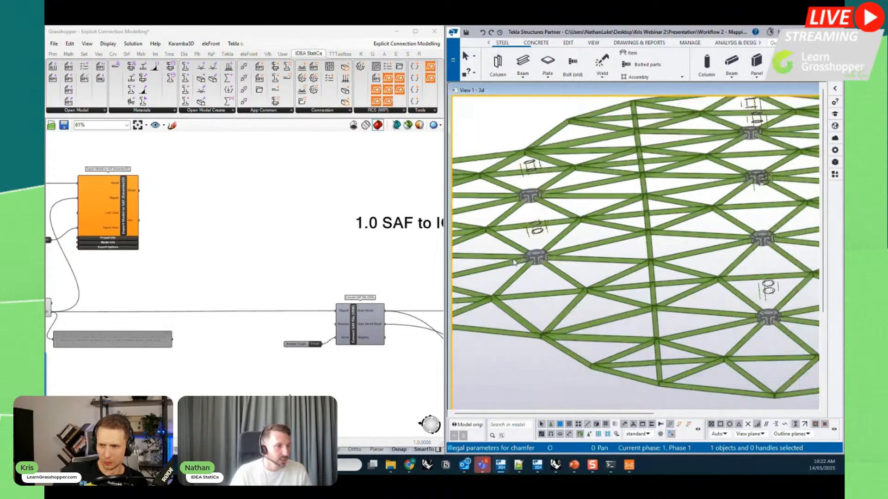
scroll(677, 309, "up", 4)
scroll(677, 309, "up", 5)
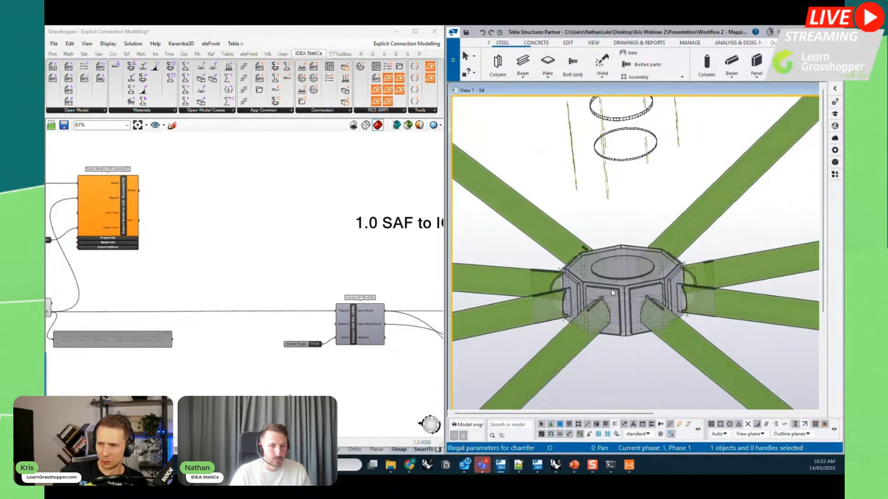
scroll(644, 255, "down", 1)
scroll(645, 255, "down", 2)
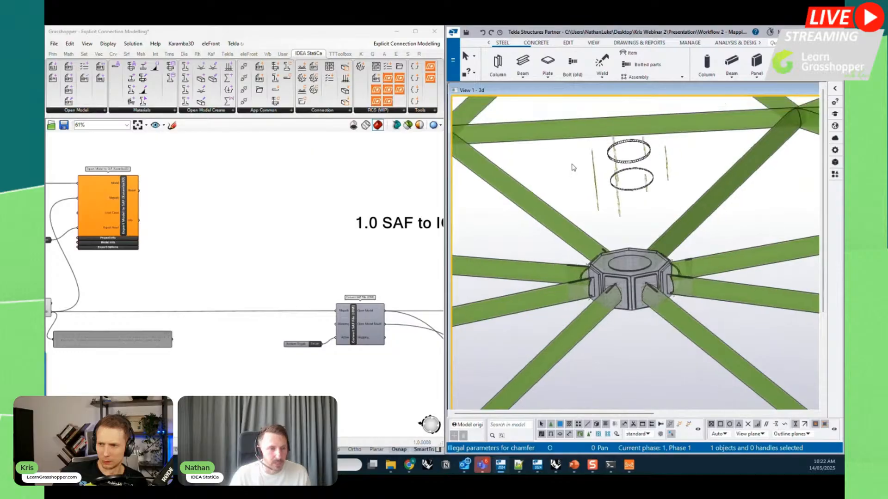